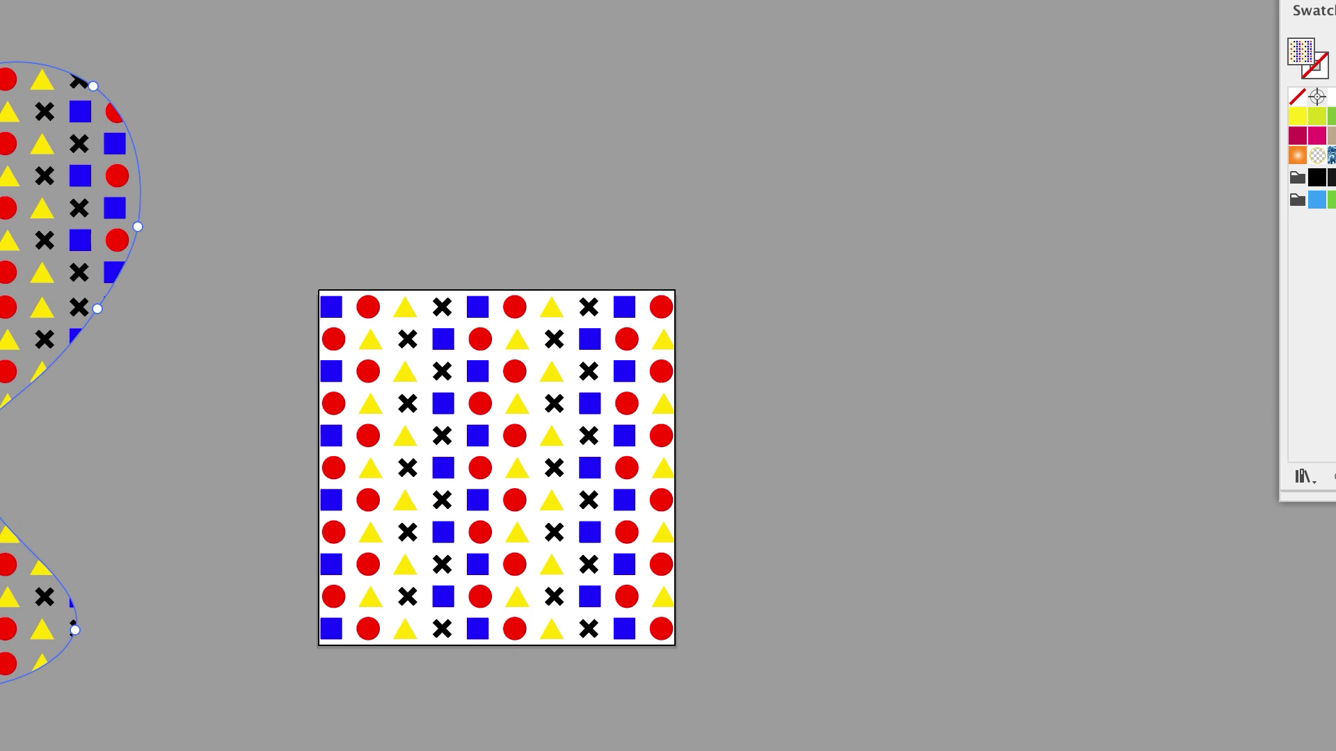
# Step: Duplicate the pattern-filled wavy shape to its left and fill the copy with solid white
pyautogui.press('v')
pyautogui.click(304, 139)
pyautogui.scroll(-1, 307, 164)
pyautogui.hscroll(-4, 309, 166)
pyautogui.moveTo(311, 174); pyautogui.dragTo(52, 184)
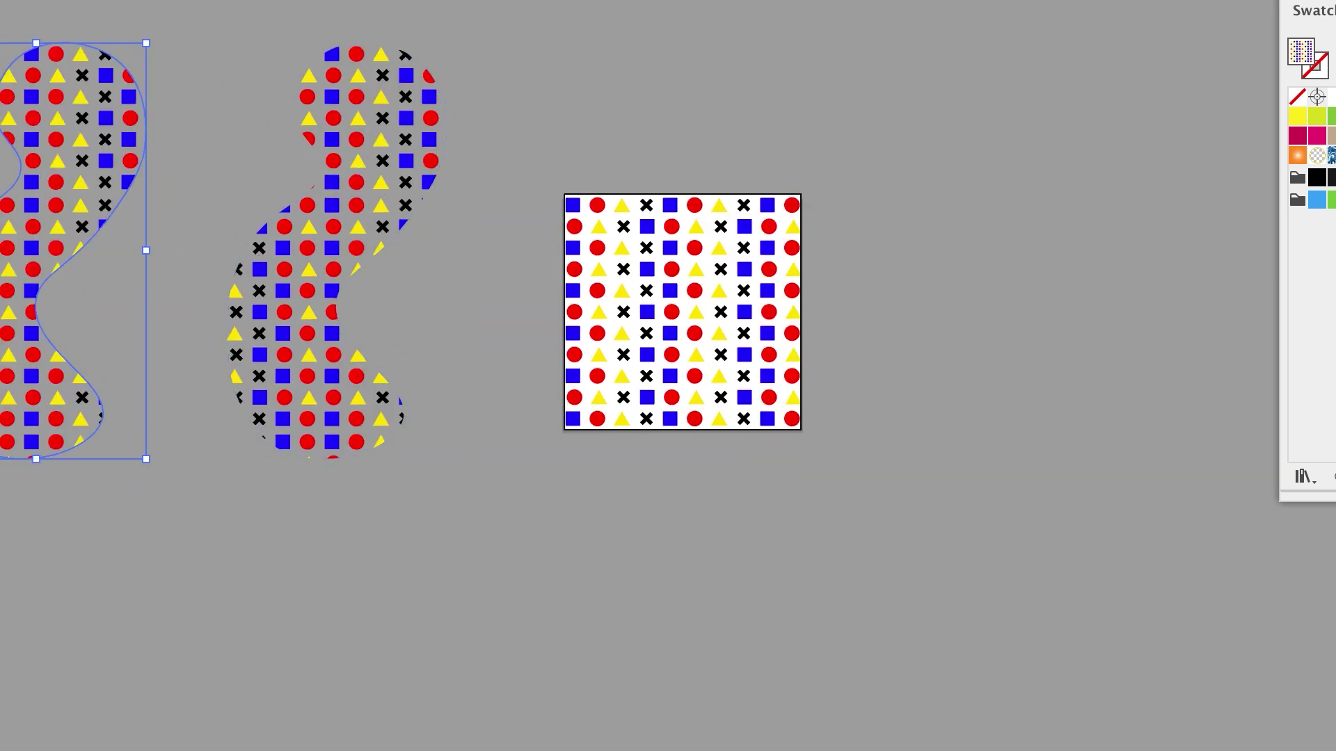
pyautogui.moveTo(984, 83); pyautogui.dragTo(827, 11)
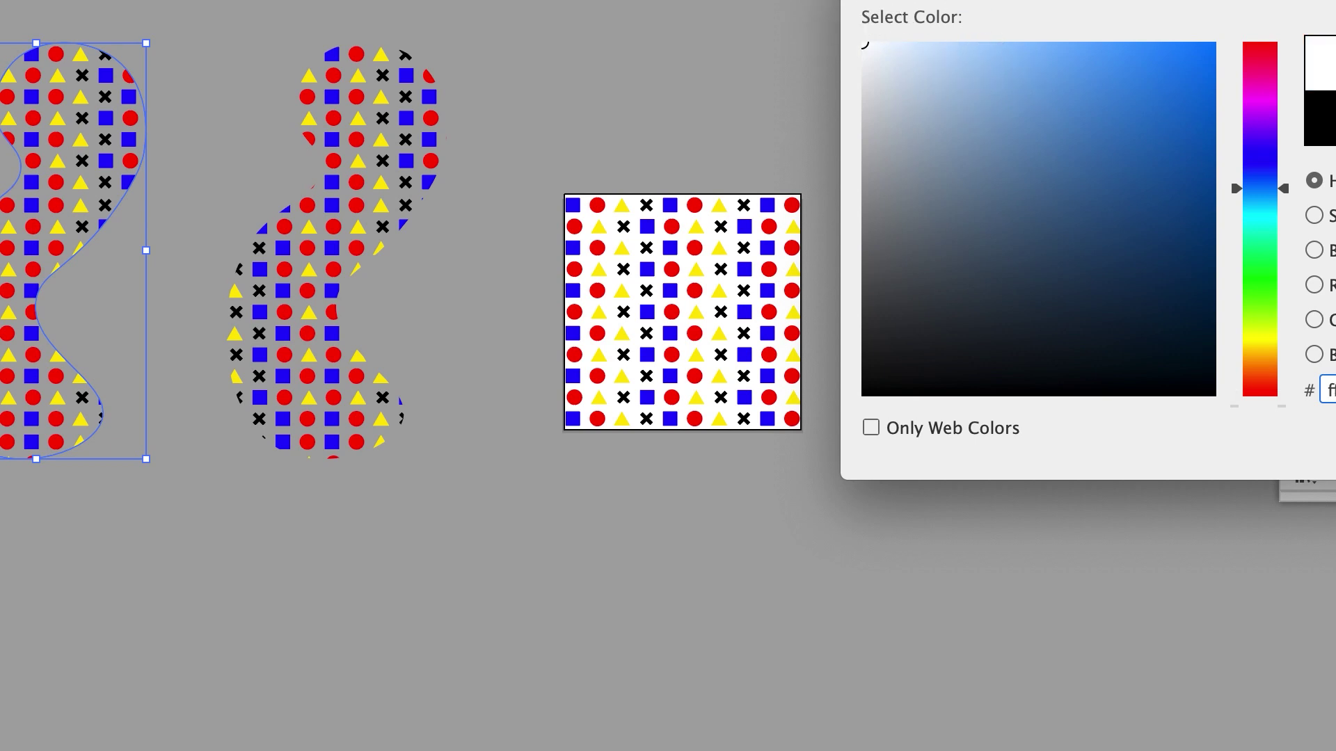
pyautogui.press('Return')
# Step: Move the remaining pattern-filled wavy shape exactly over the white copy and bring it to the front
pyautogui.click(437, 150)
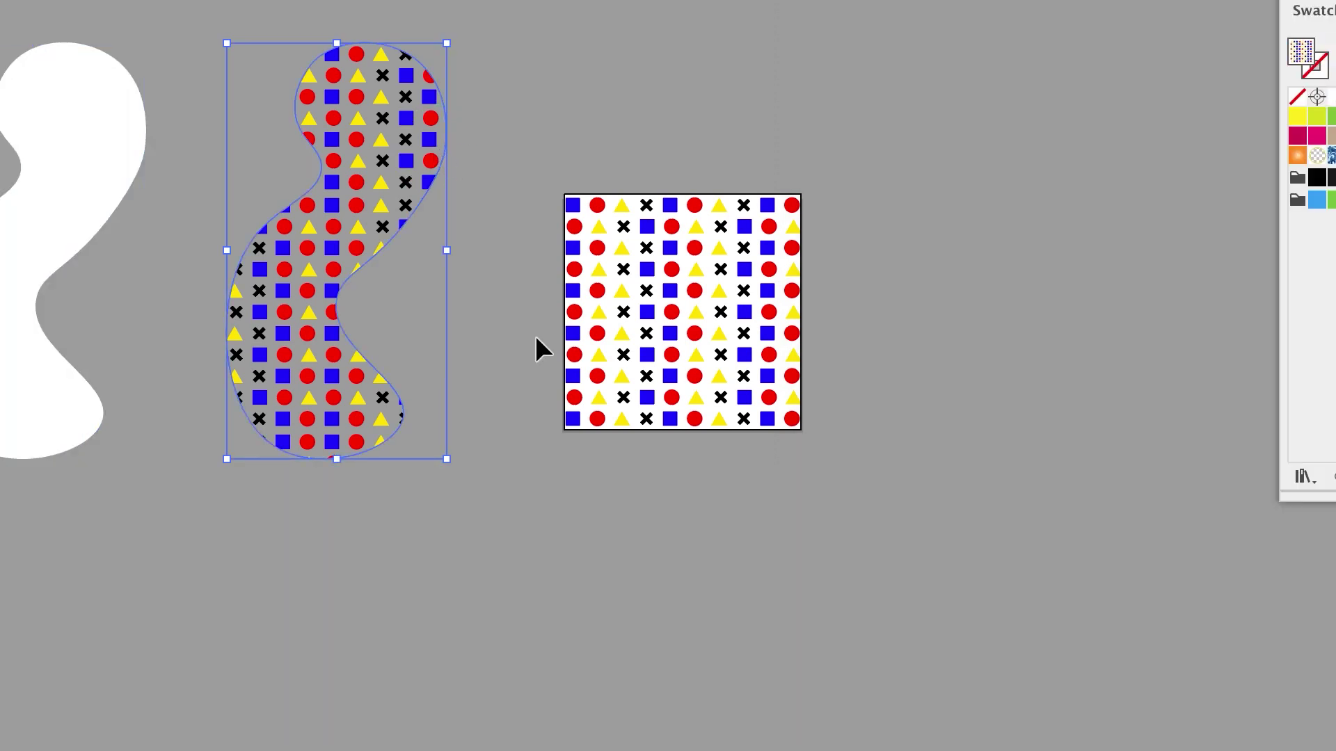
pyautogui.click(558, 419)
pyautogui.click(432, 145)
pyautogui.moveTo(395, 131)
pyautogui.mouseDown()
pyautogui.moveTo(57, 169)
pyautogui.moveTo(97, 133)
pyautogui.mouseUp()
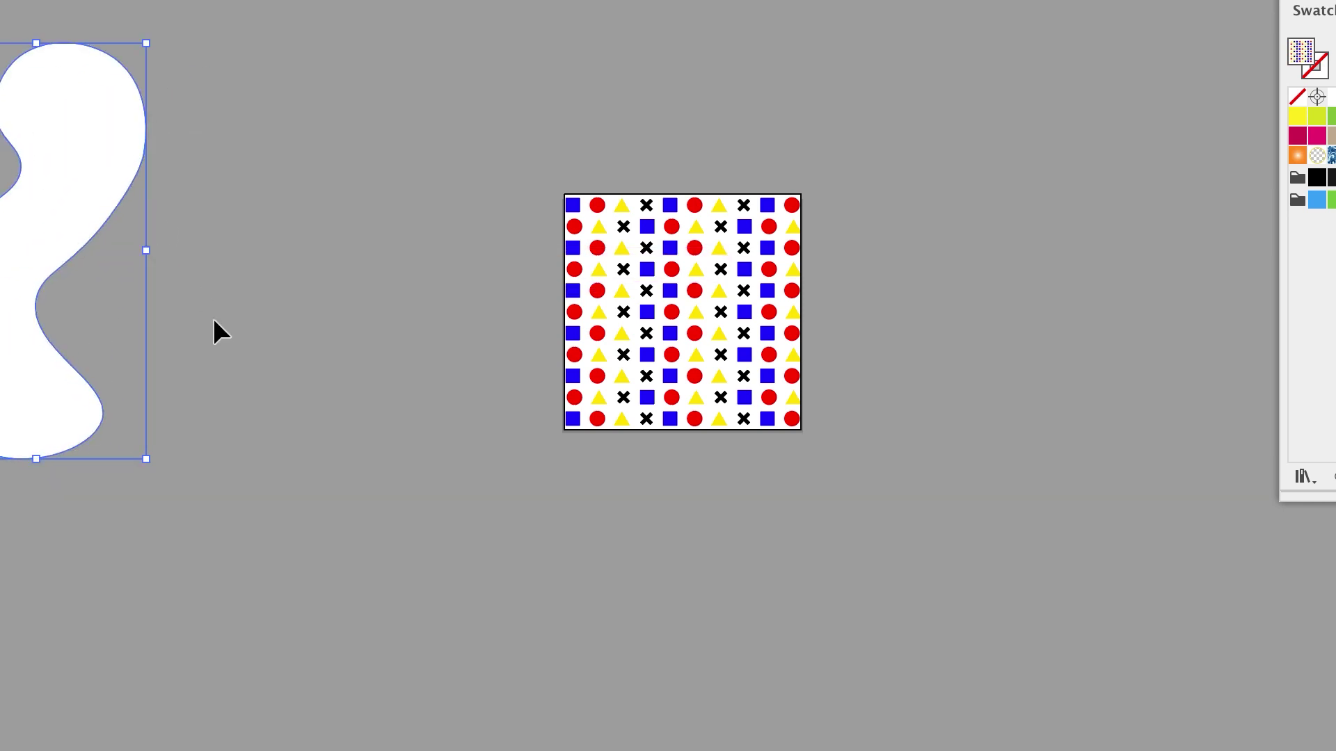
pyautogui.press('super+shift+]')
pyautogui.click(261, 461)
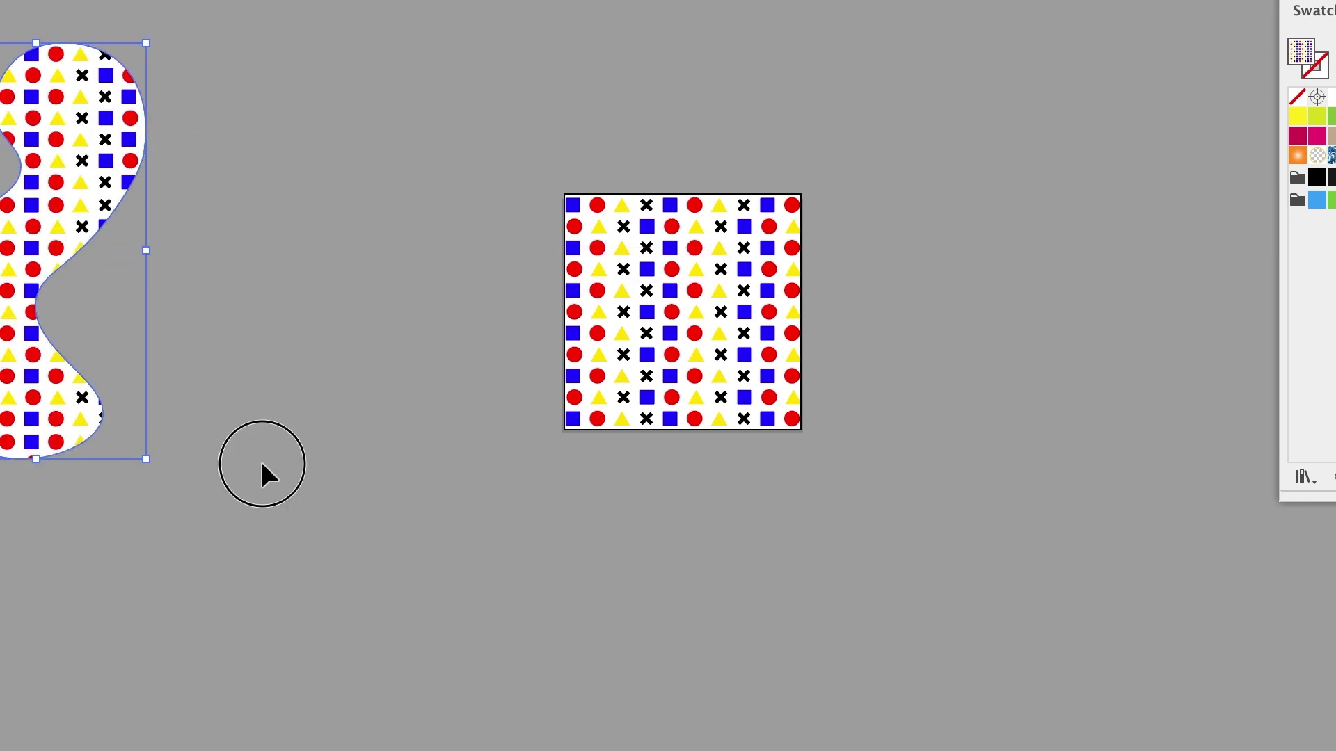
# Step: Swap fill and stroke on the front wavy shape so the pattern runs along the outline of the white shape
pyautogui.scroll(1, 261, 461)
pyautogui.scroll(-1, 314, 508)
pyautogui.click(82, 313)
pyautogui.moveTo(82, 313); pyautogui.dragTo(12, 232)
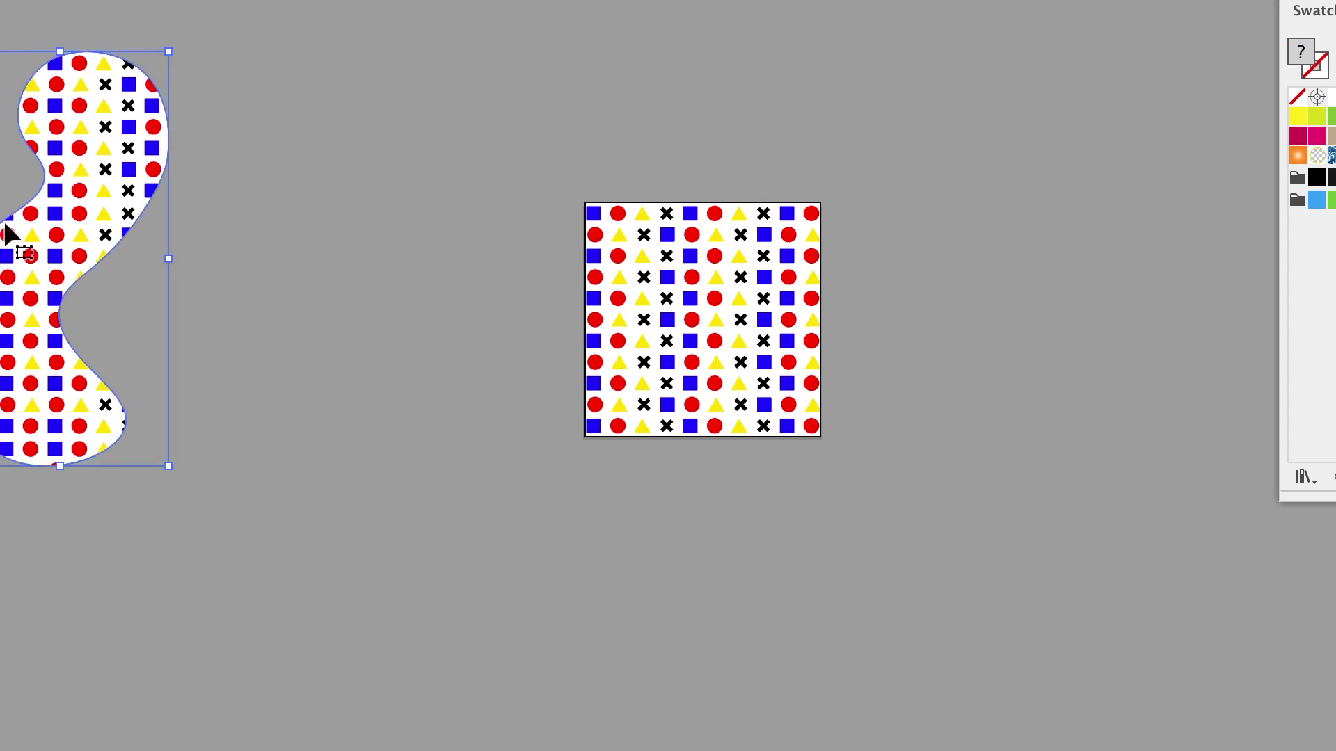
pyautogui.scroll(1, 6, 227)
pyautogui.click(676, 345)
pyautogui.click(111, 215)
pyautogui.hotkey('shift', 'x')
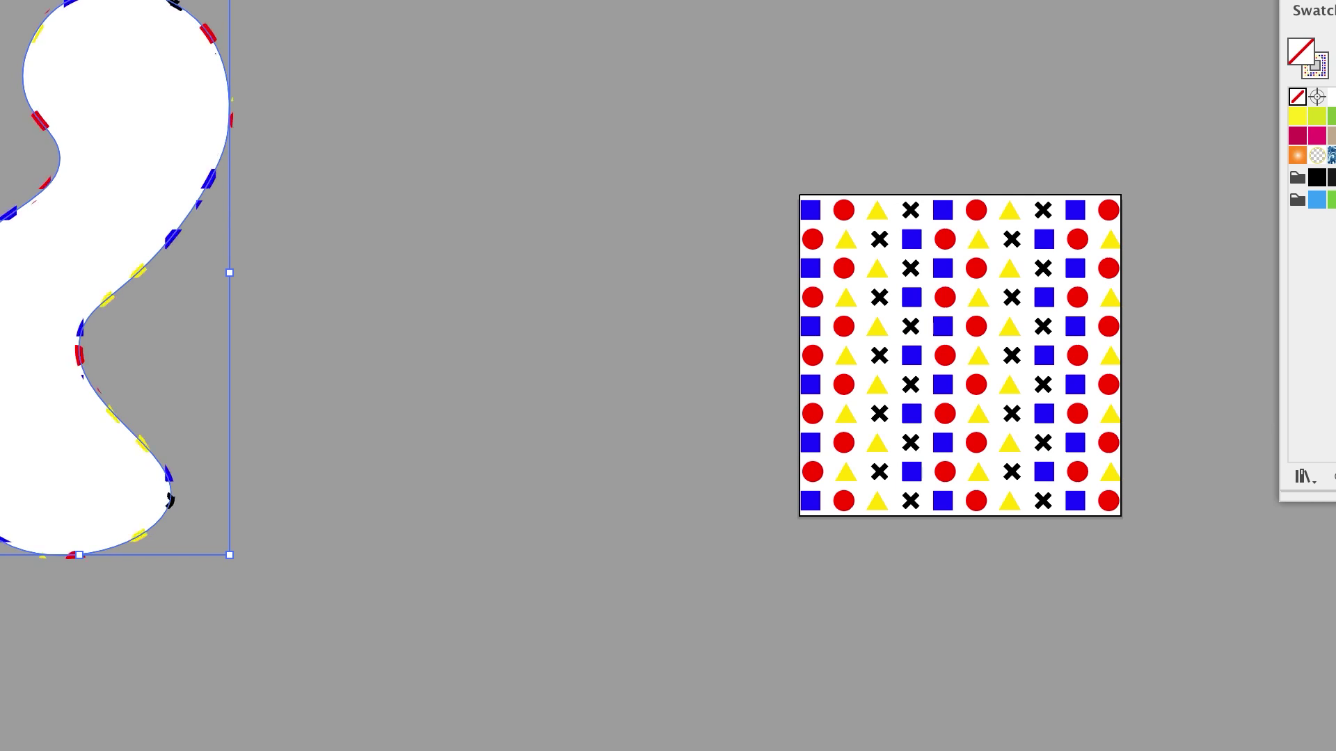
pyautogui.click(586, 351)
# Step: Draw a closed, curved freeform shape with the pattern stroke between the wavy shape and the artboard
pyautogui.hotkey('ctrl', 'a')
pyautogui.click(340, 411)
pyautogui.click(570, 248)
pyautogui.click(673, 420)
pyautogui.click(534, 521)
pyautogui.click(370, 285)
pyautogui.click(427, 164)
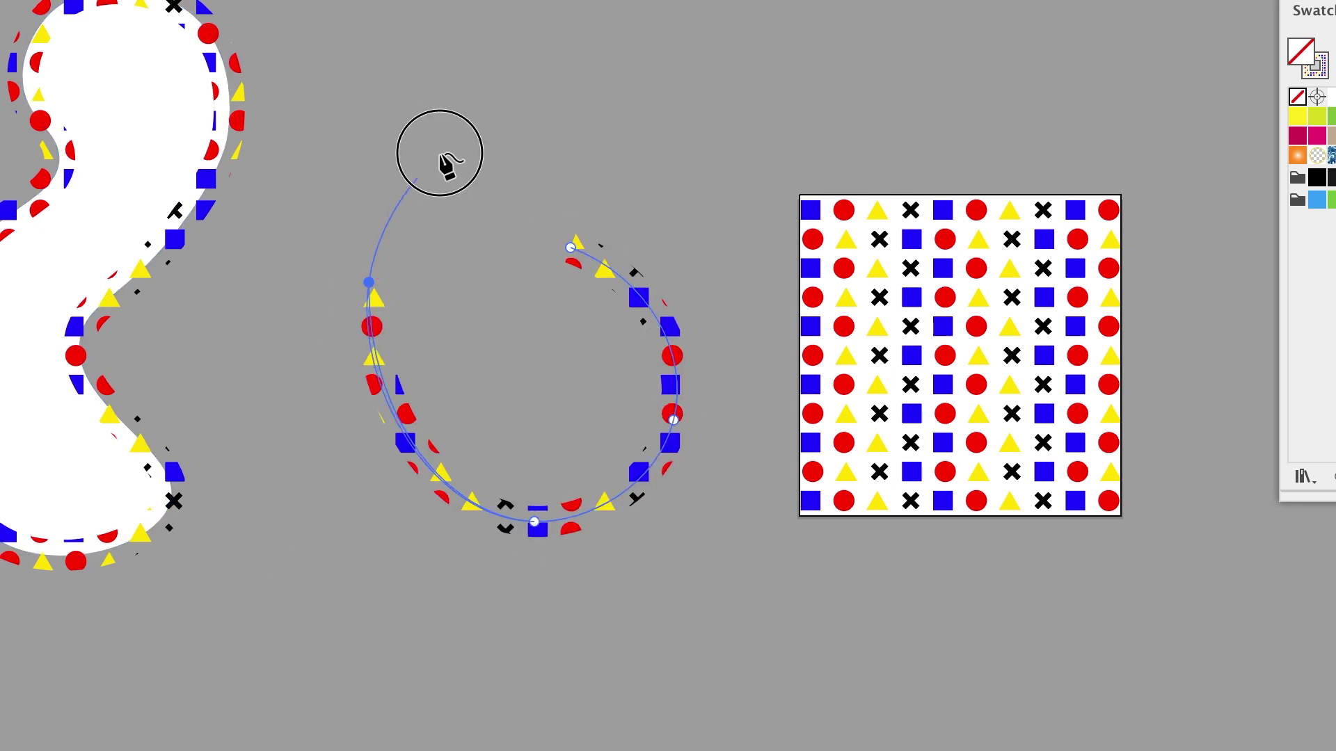
pyautogui.click(506, 74)
pyautogui.click(432, 45)
pyautogui.click(682, 82)
pyautogui.click(647, 159)
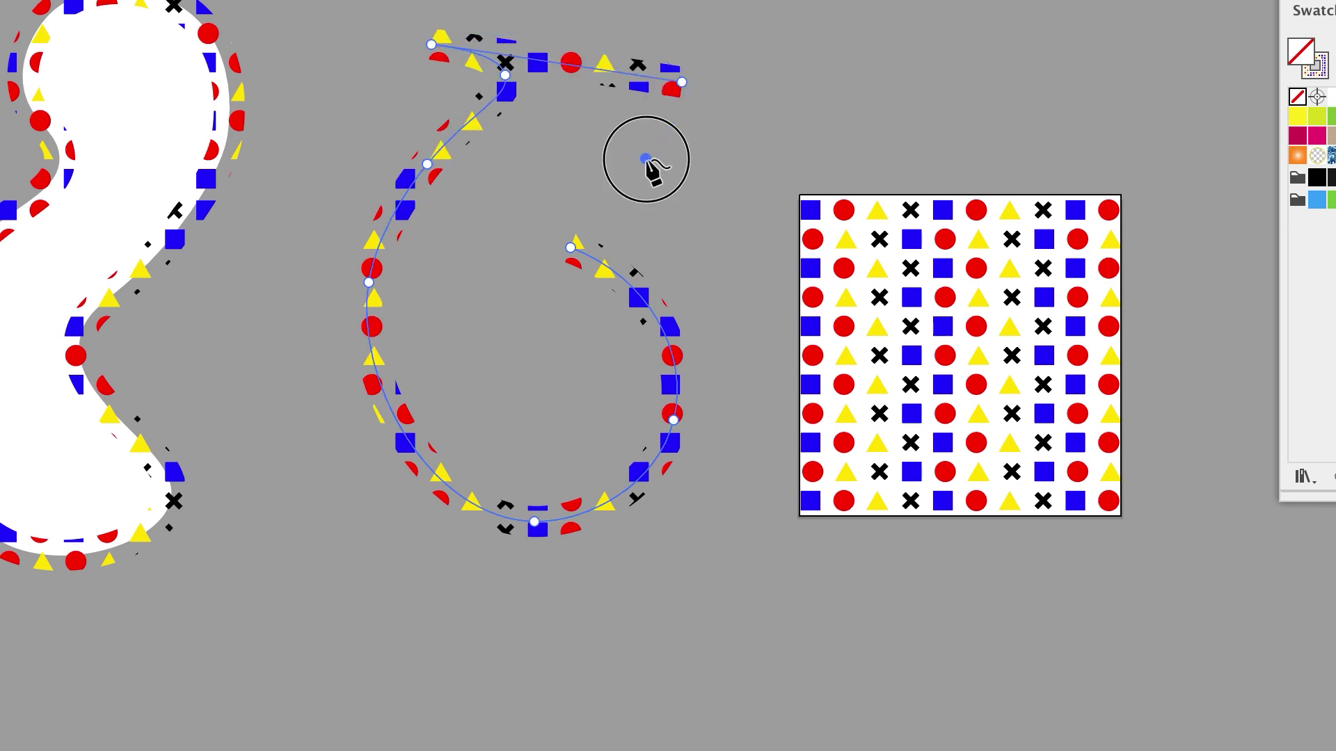
pyautogui.click(572, 249)
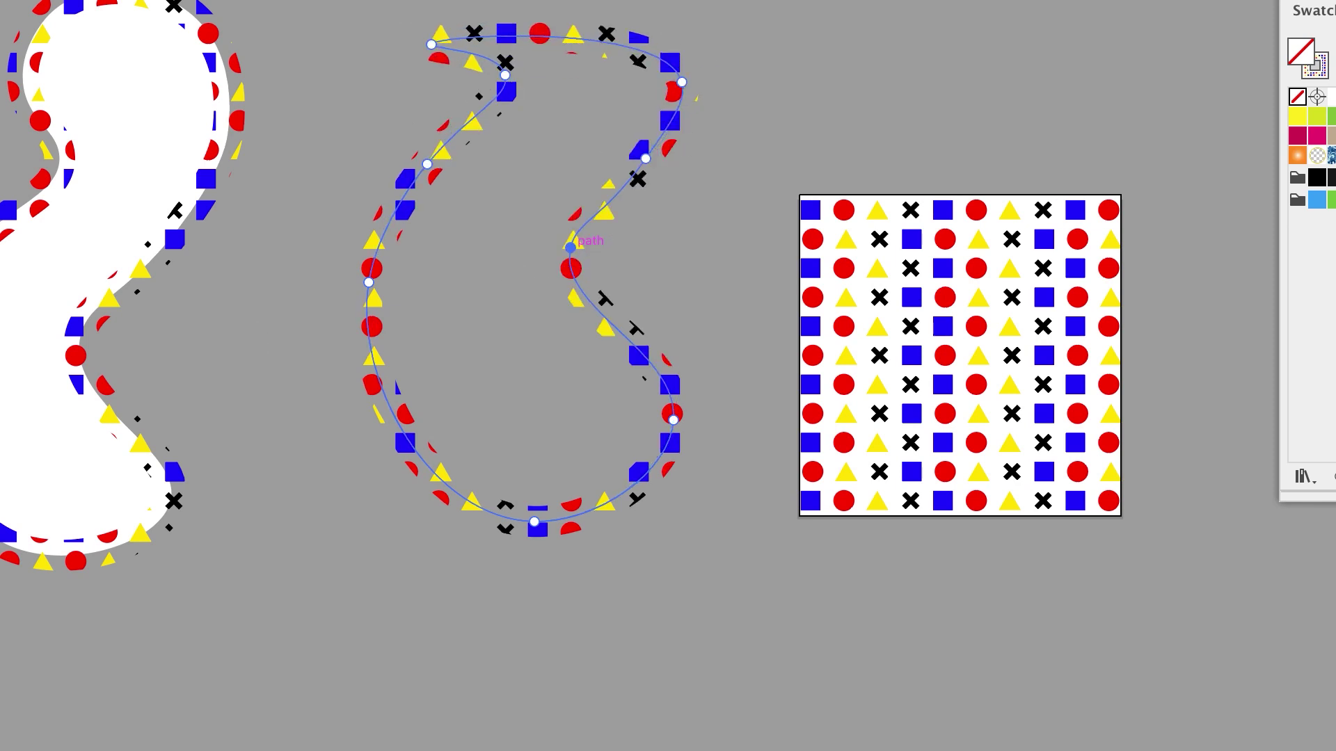
# Step: Swap stroke and fill on the new freeform shape so the pattern fills its interior, and deselect it
pyautogui.hotkey('shift', 'x')
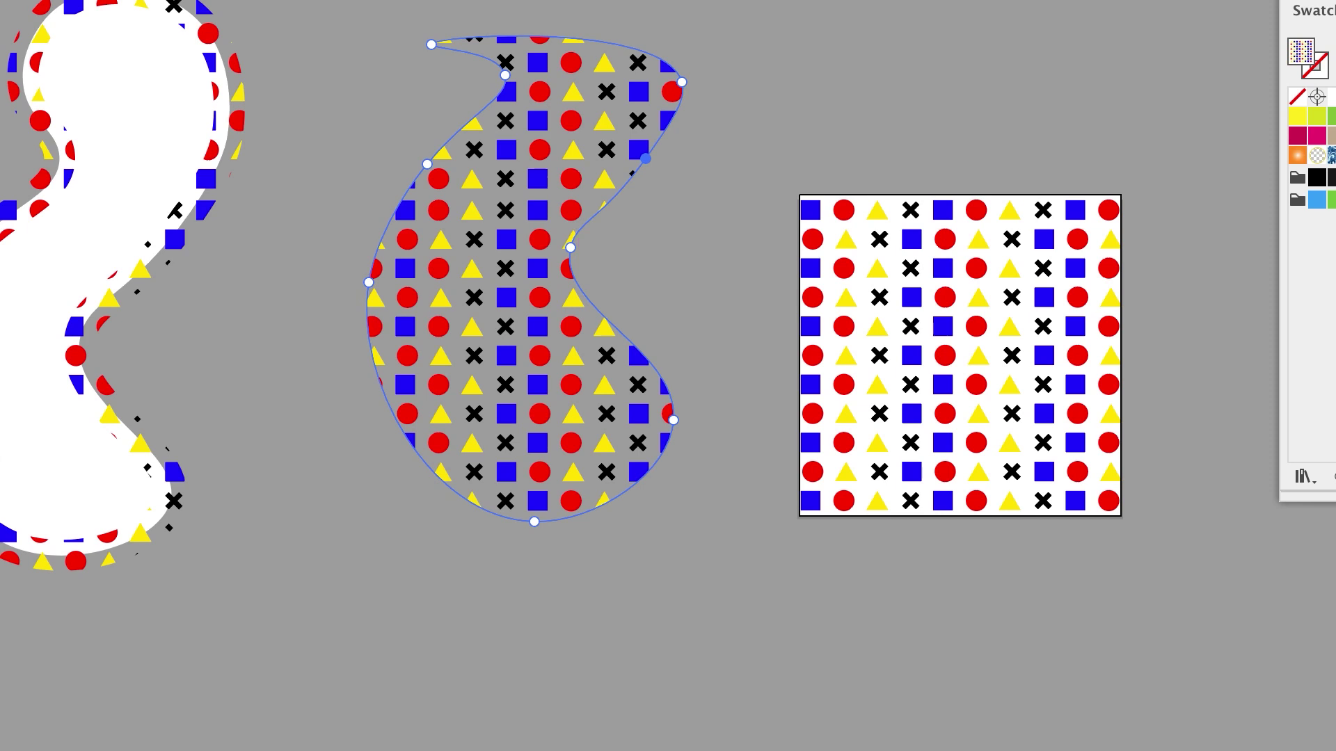
pyautogui.press('v')
pyautogui.click(252, 708)
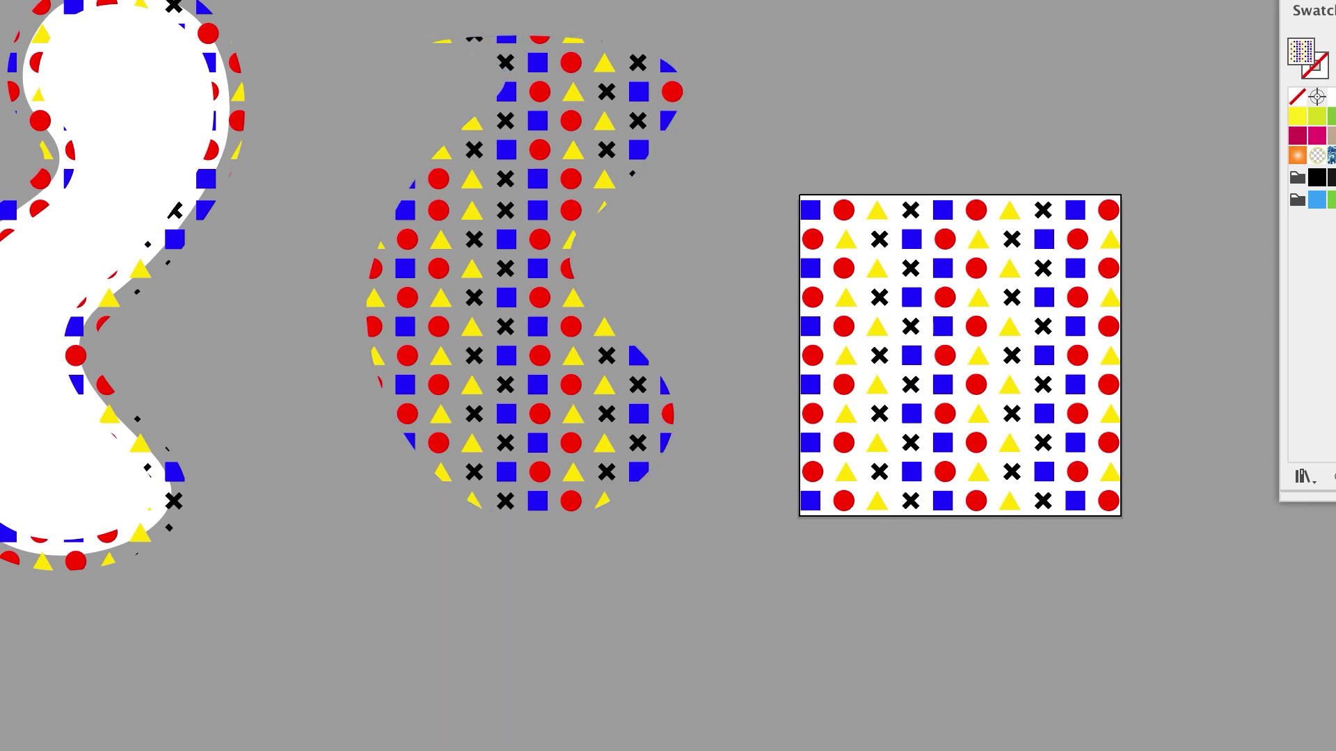
# Step: Select all the artwork and close the pattern document
pyautogui.press('super+0')
pyautogui.hotkey('ctrl', 'a')
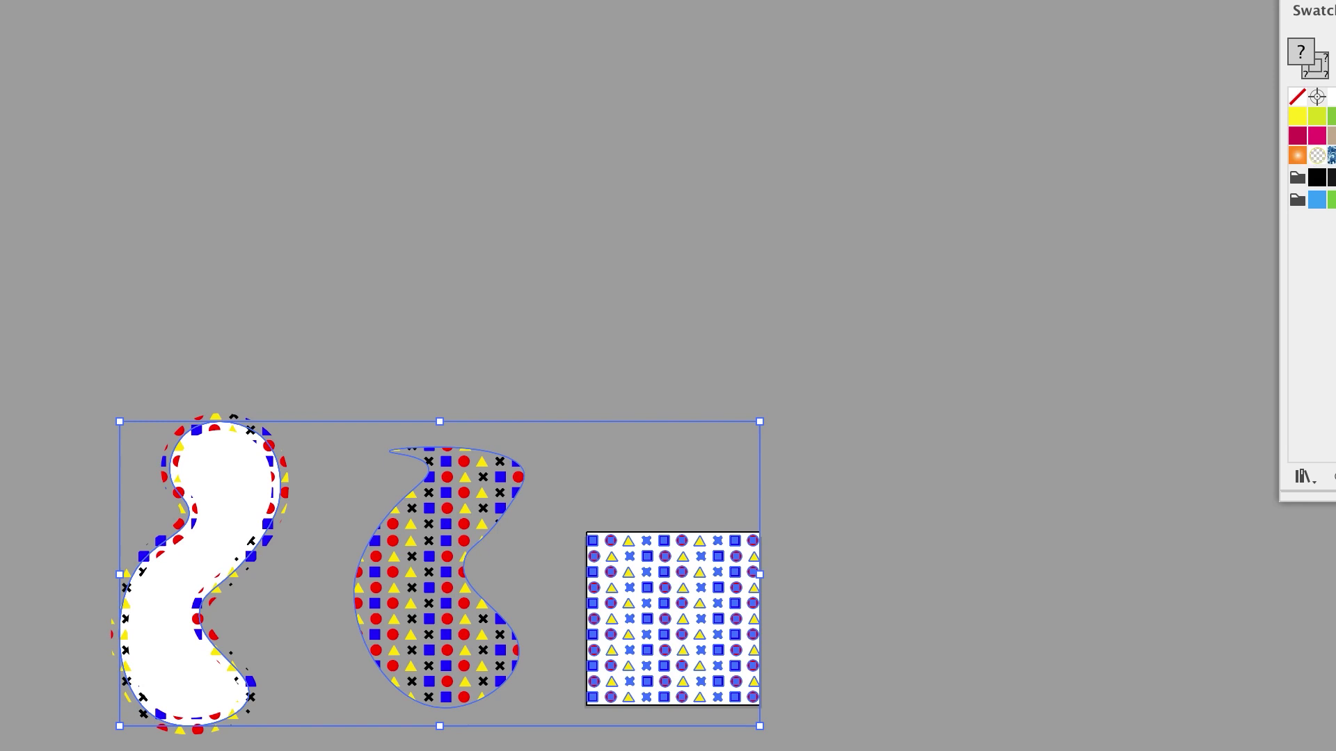
pyautogui.scroll(-4, 439, 574)
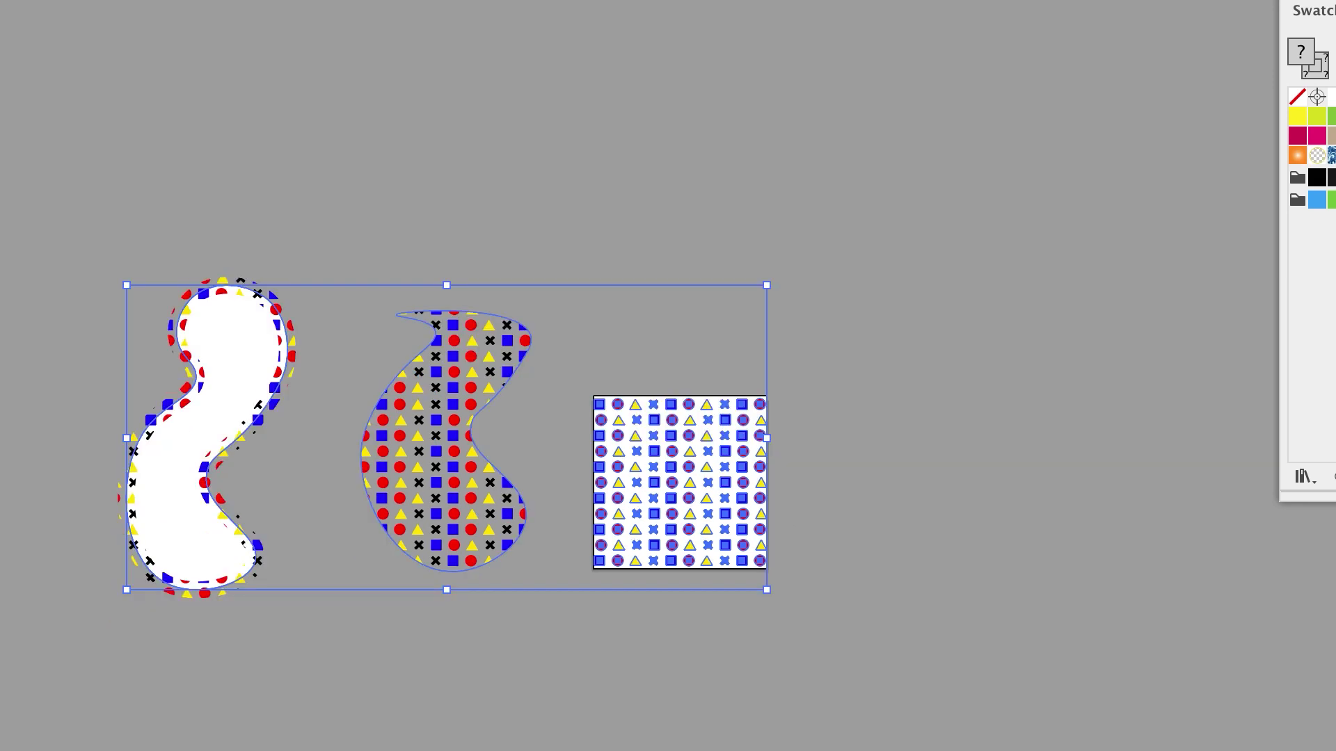
pyautogui.hotkey('ctrl', 'w')
pyautogui.click(682, 462)
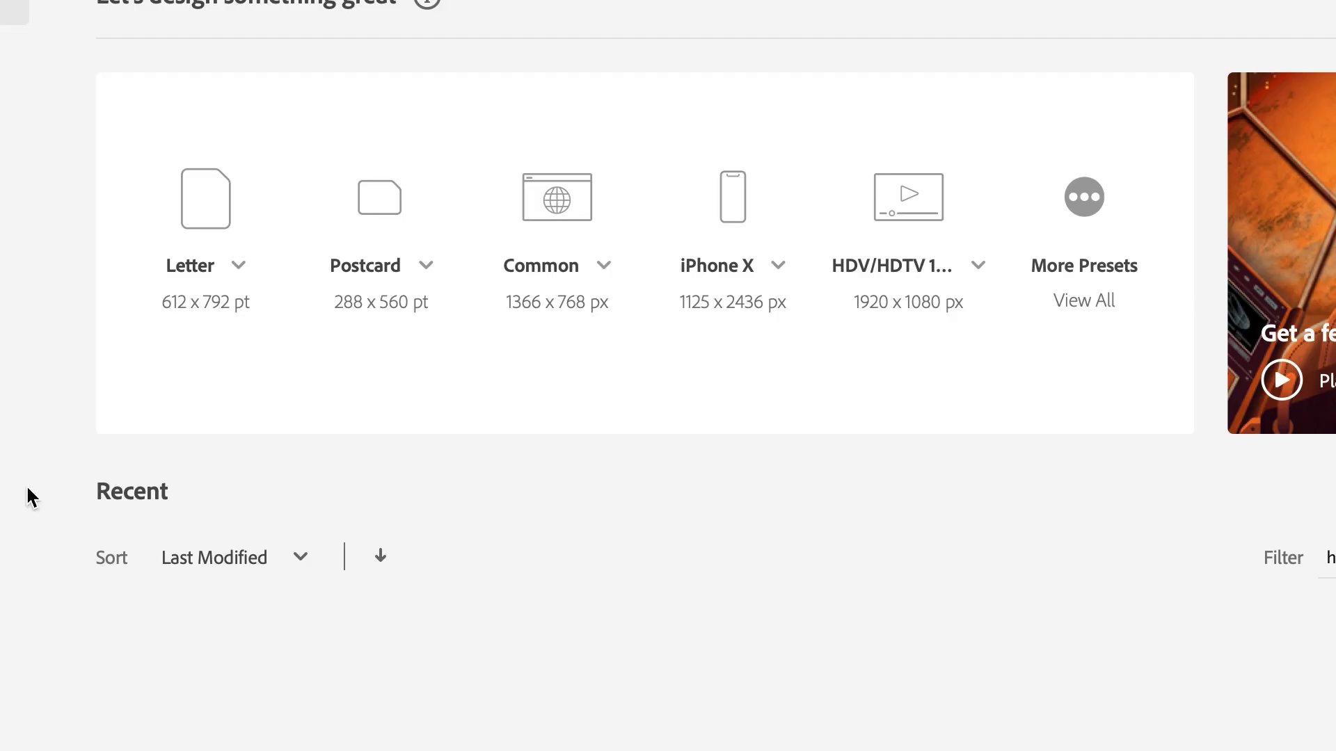
# Step: Dismiss the New Document dialog and create a blank document directly with the last-used settings
pyautogui.press('super+n')
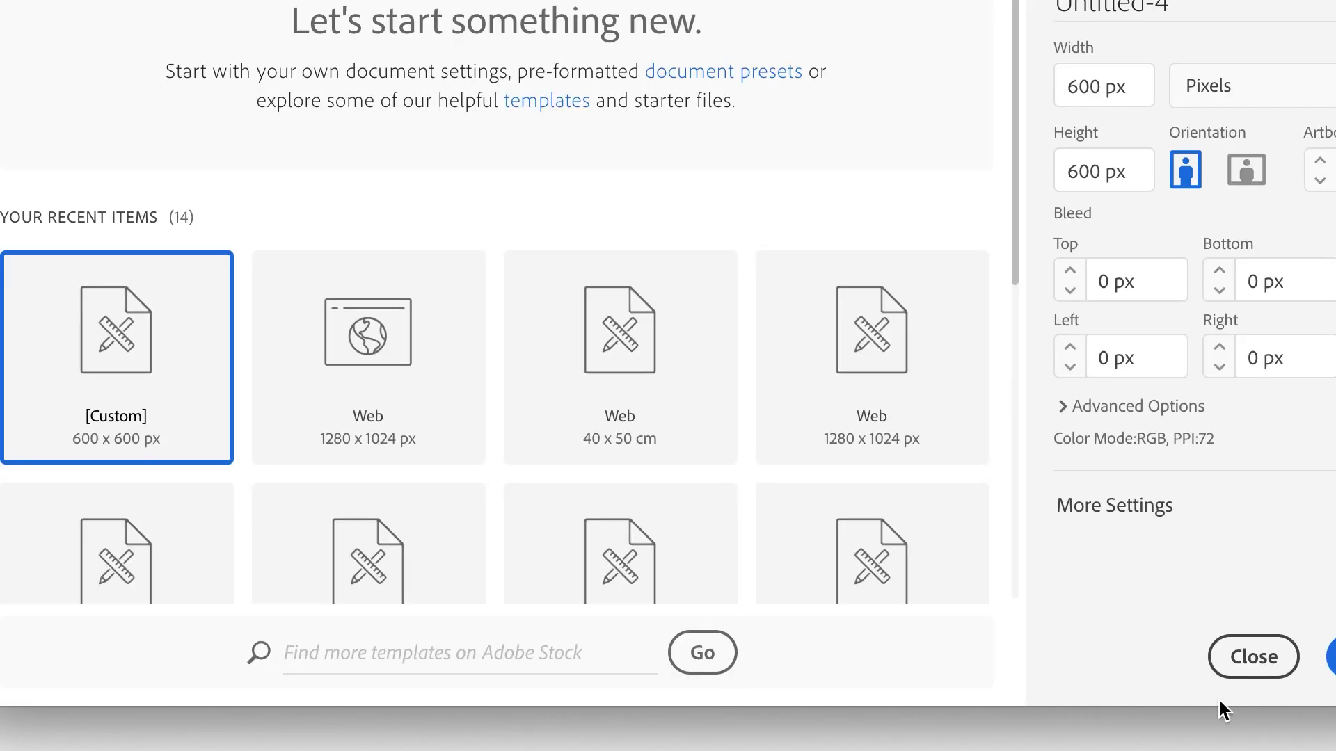
pyautogui.click(1252, 656)
pyautogui.press('alt+super+n')
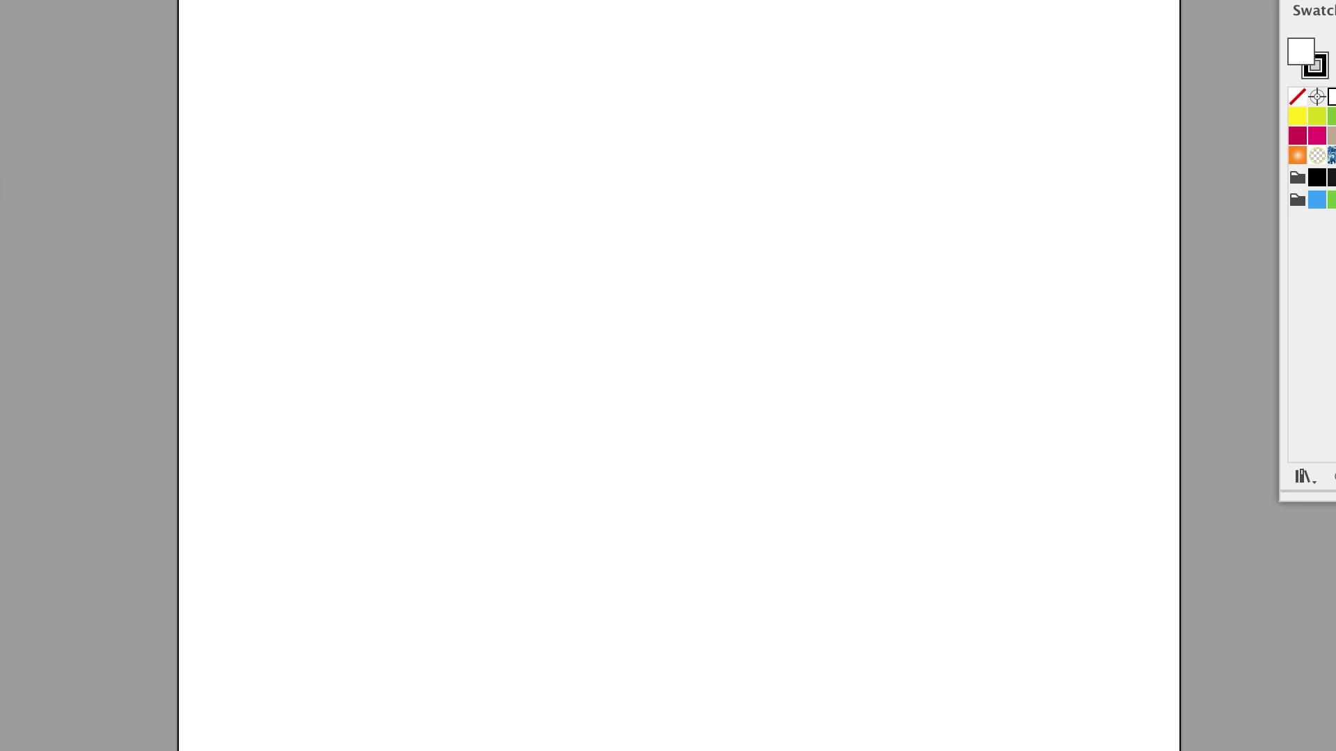
# Step: Draw a closed, curved freeform shape beside the artboard and fill it with the blue ornamental pattern swatch
pyautogui.moveTo(298, 39); pyautogui.dragTo(474, 227)
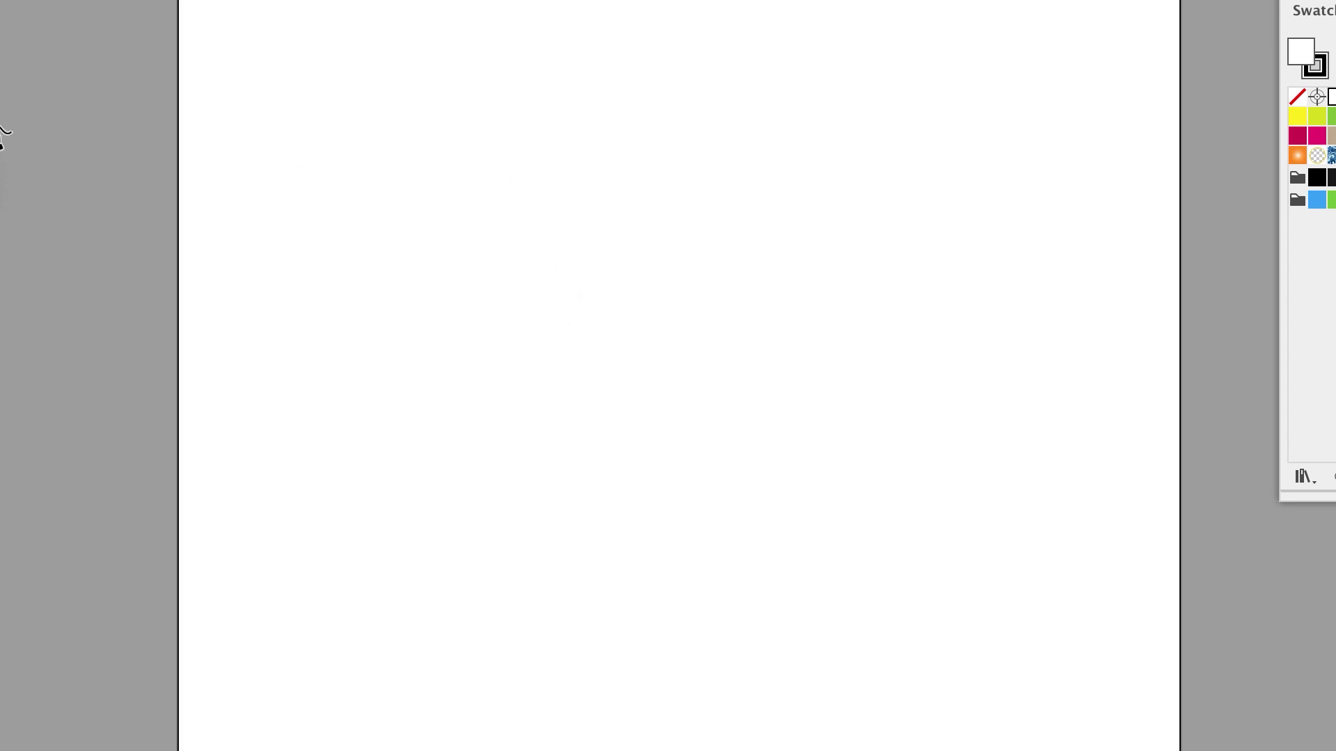
pyautogui.click(68, 124)
pyautogui.click(83, 280)
pyautogui.click(72, 381)
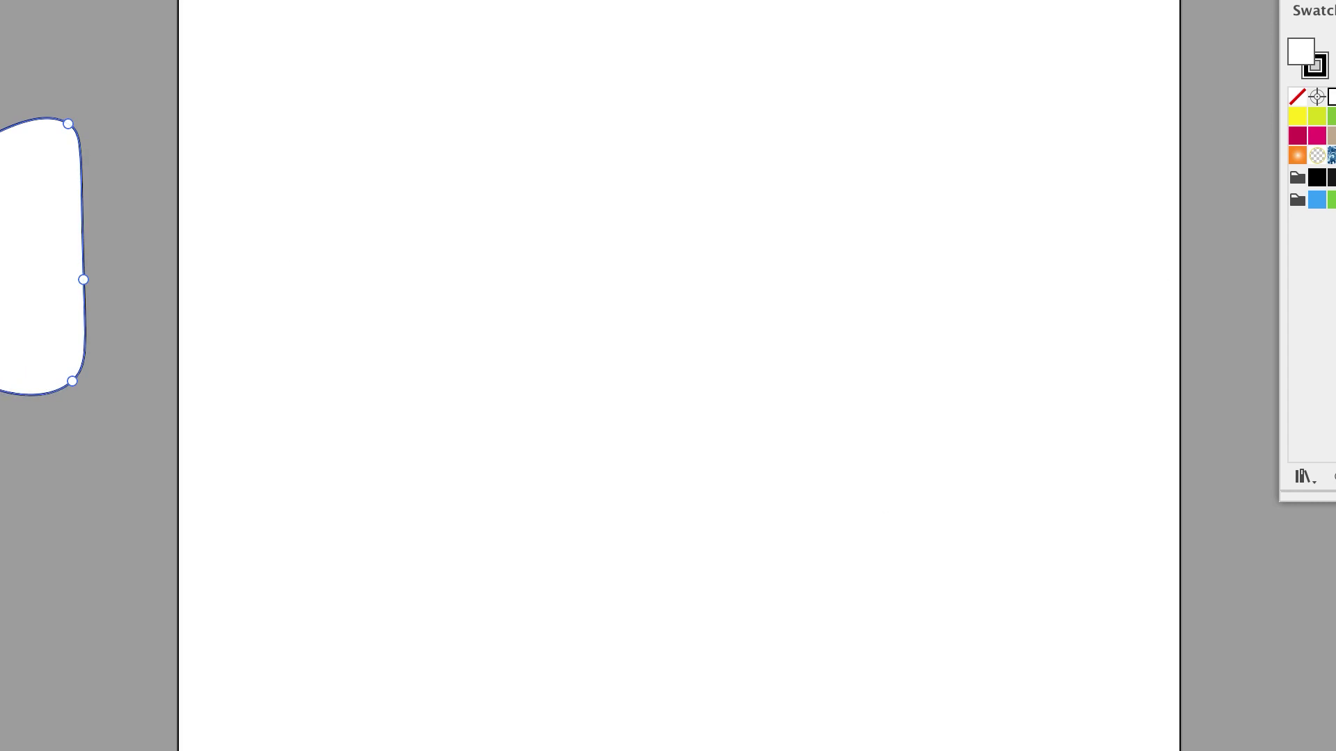
pyautogui.click(1332, 156)
pyautogui.press('v')
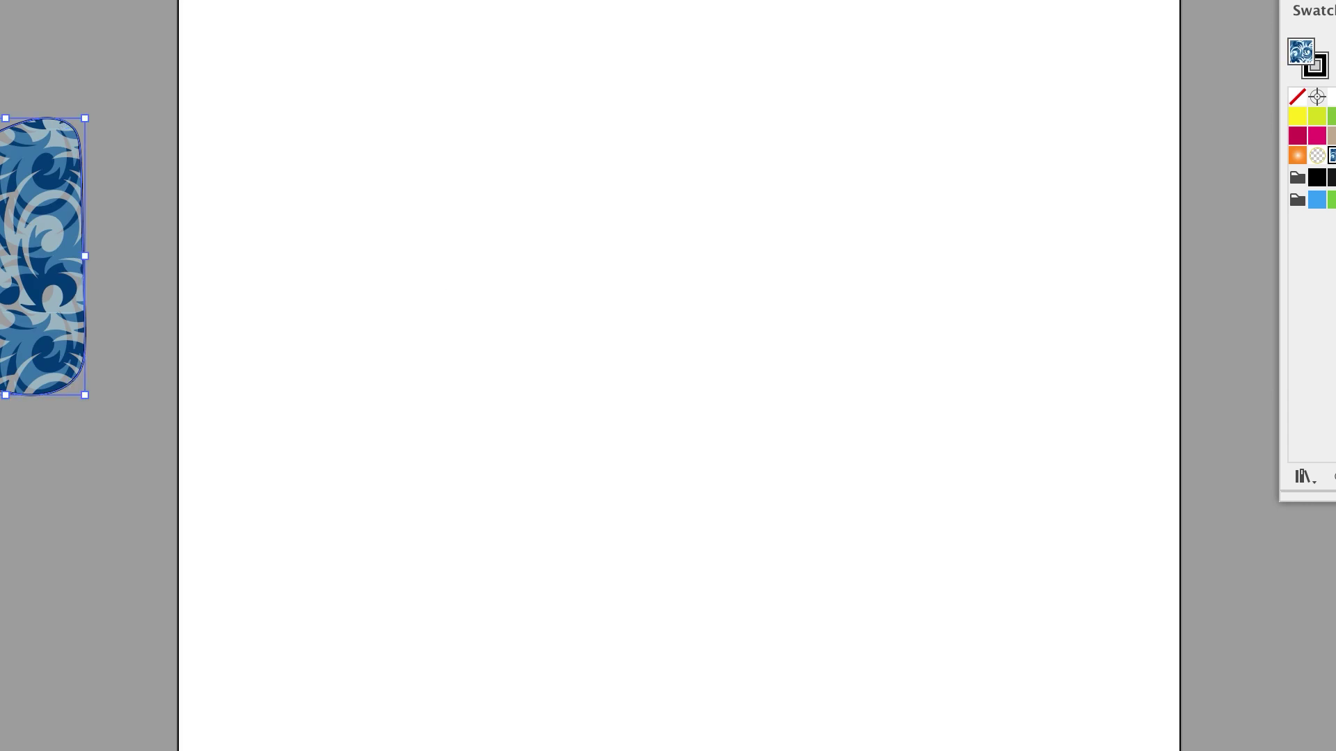
# Step: Distort the artboard-facing edge of the blue patterned shape with a circular-brush reshaping tool
pyautogui.press('a')
pyautogui.click(69, 215)
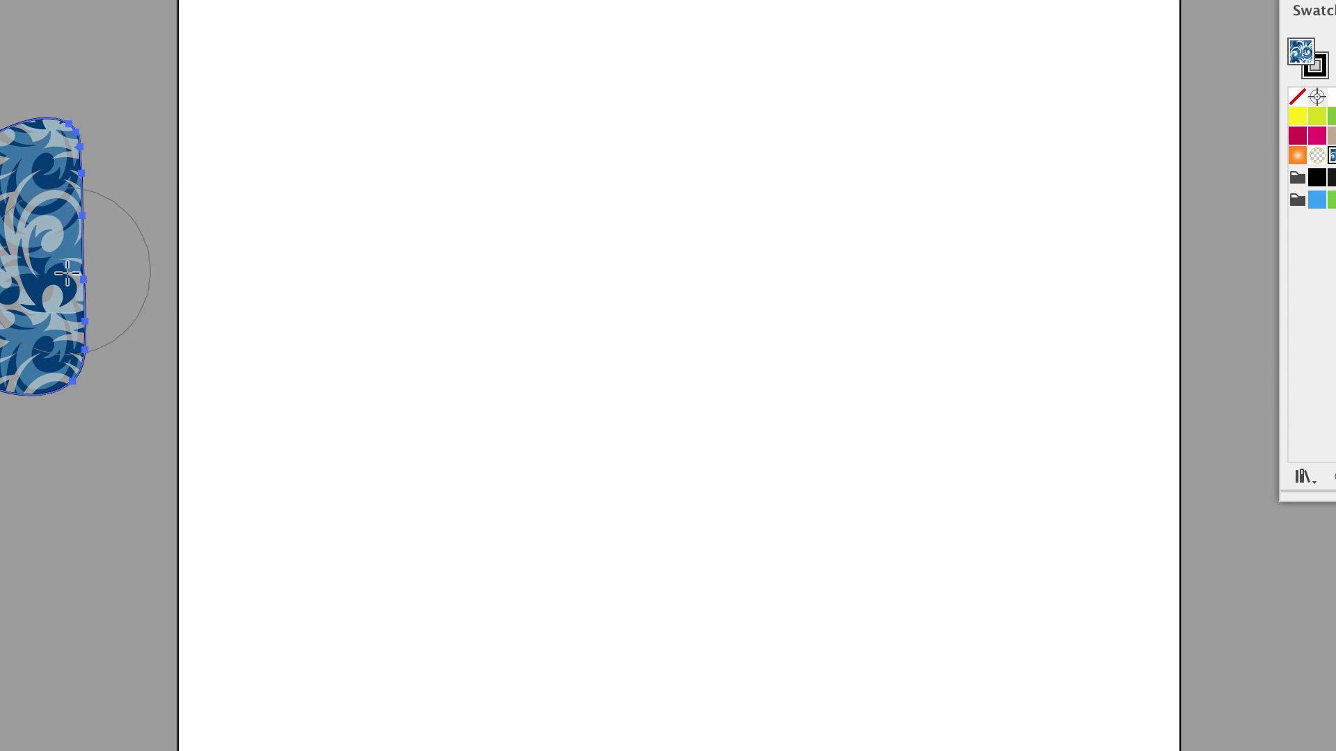
pyautogui.press('super+=')
pyautogui.press('super+=')
pyautogui.moveTo(73, 273)
pyautogui.mouseDown()
pyautogui.moveTo(9, 270)
pyautogui.moveTo(0, 254)
pyautogui.mouseUp()
pyautogui.moveTo(120, 380)
pyautogui.mouseDown()
pyautogui.moveTo(44, 380)
pyautogui.moveTo(122, 370)
pyautogui.mouseUp()
pyautogui.scroll(-4, 178, 389)
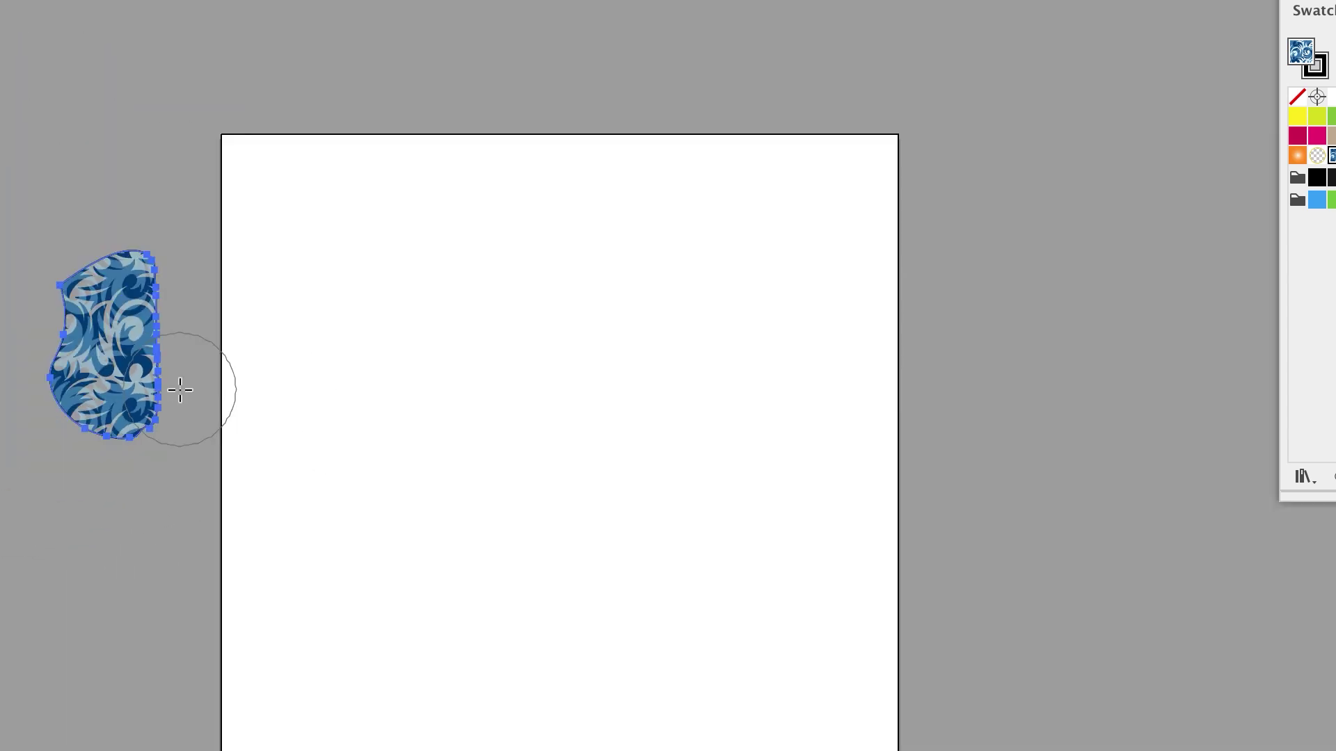
# Step: Enlarge the blue patterned shape beside the artboard substantially
pyautogui.press('v')
pyautogui.moveTo(50, 250); pyautogui.dragTo(0, 0)
pyautogui.click(466, 298)
pyautogui.scroll(2, 466, 298)
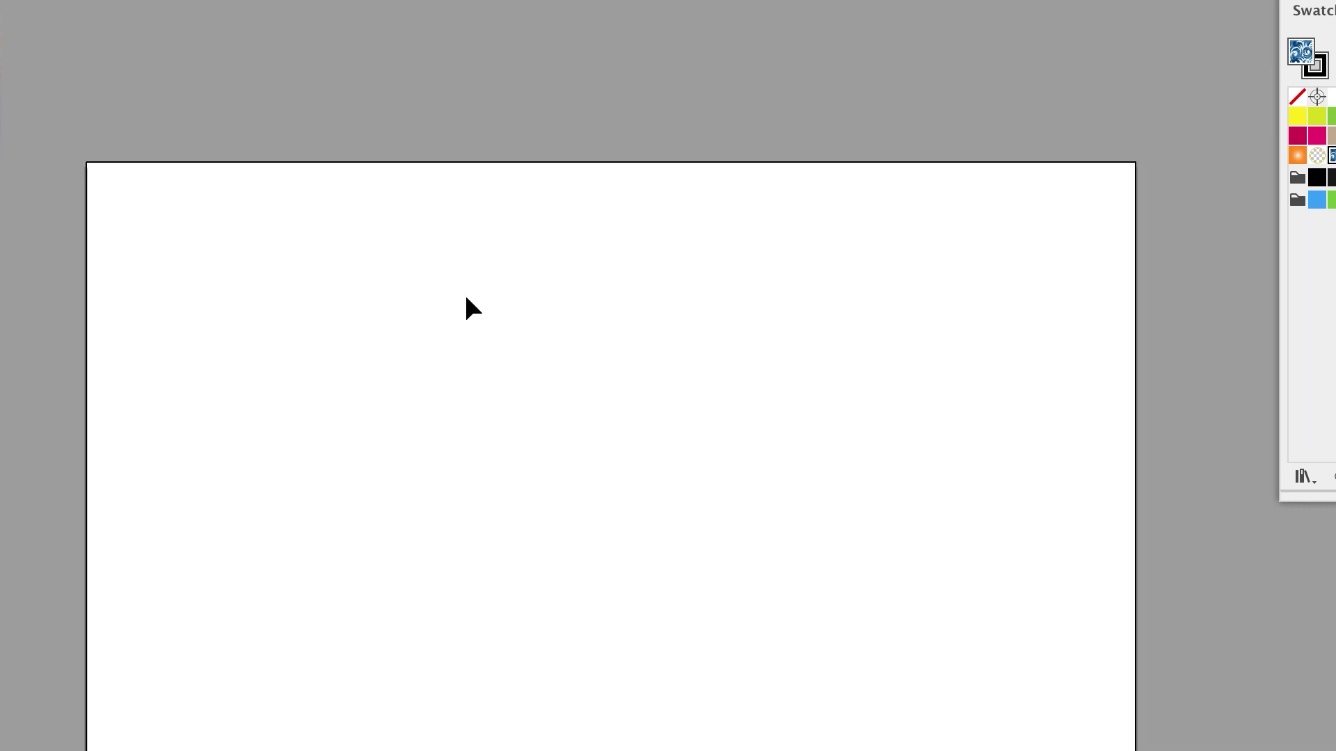
pyautogui.hscroll(-6, 466, 299)
# Step: Push several small inward dents into the artboard-facing edge of the enlarged patterned shape with the distortion brush
pyautogui.click(93, 387)
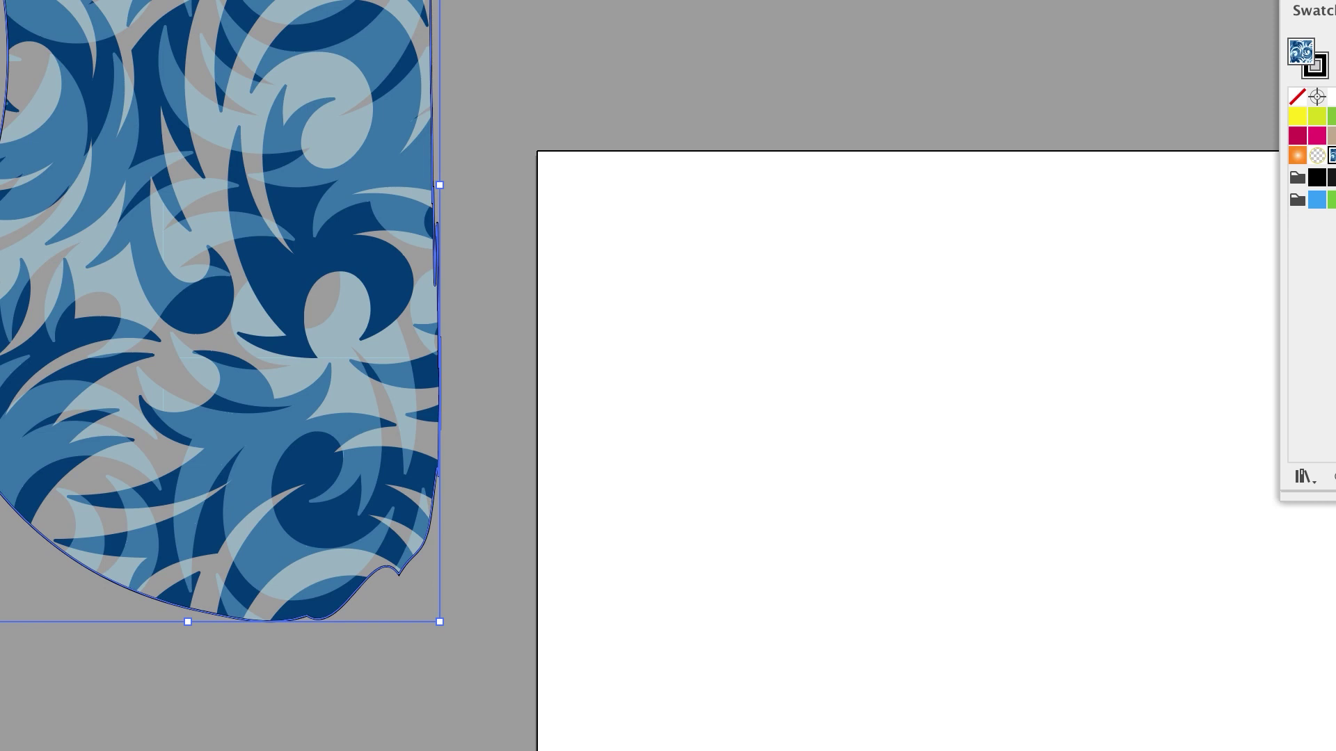
pyautogui.press('a')
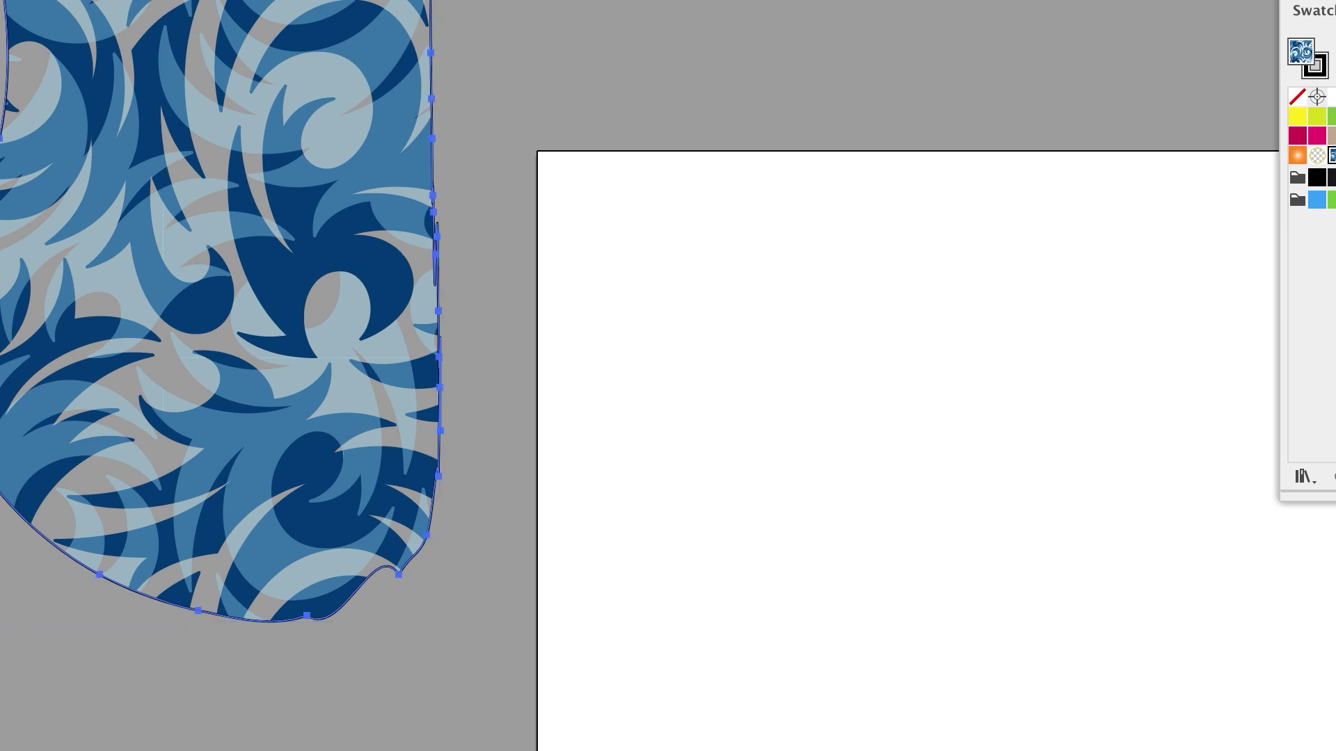
pyautogui.moveTo(440, 252); pyautogui.dragTo(298, 243)
pyautogui.moveTo(477, 163); pyautogui.dragTo(289, 125)
pyautogui.moveTo(461, 382); pyautogui.dragTo(245, 378)
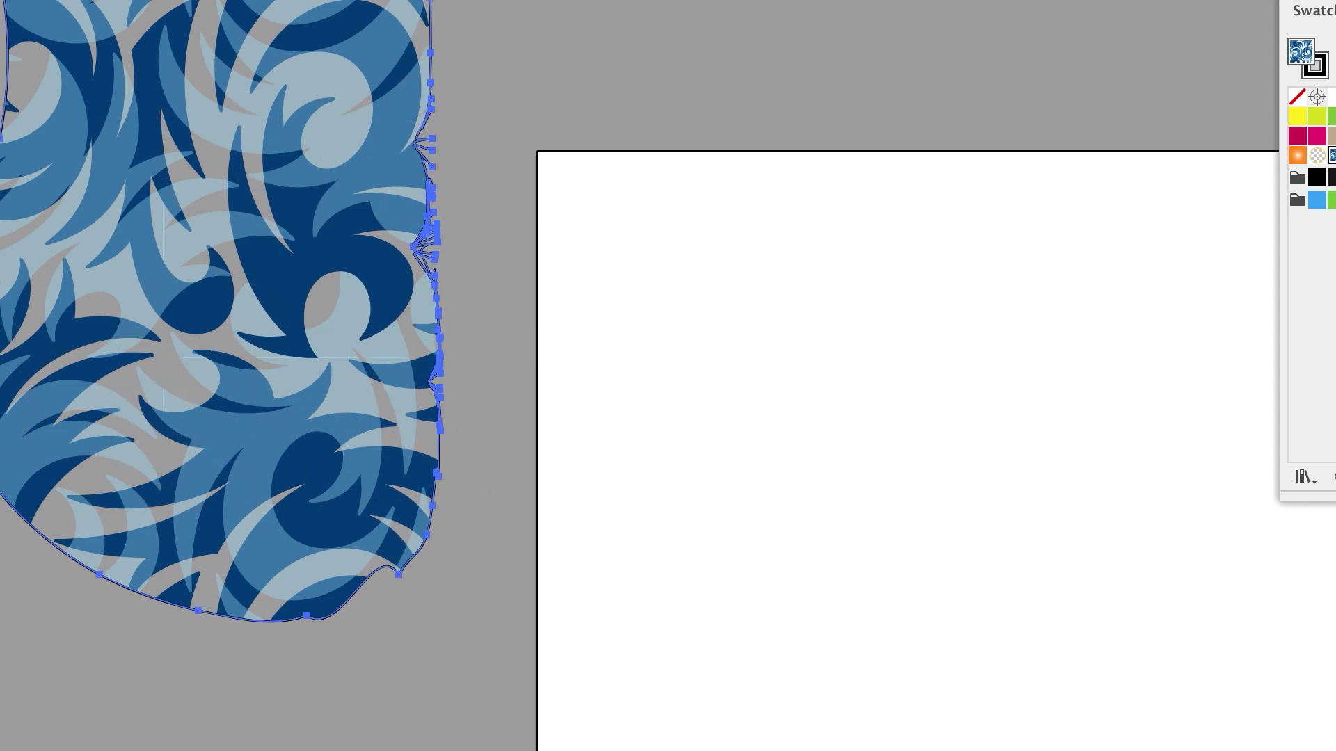
pyautogui.moveTo(34, 492); pyautogui.dragTo(0, 497)
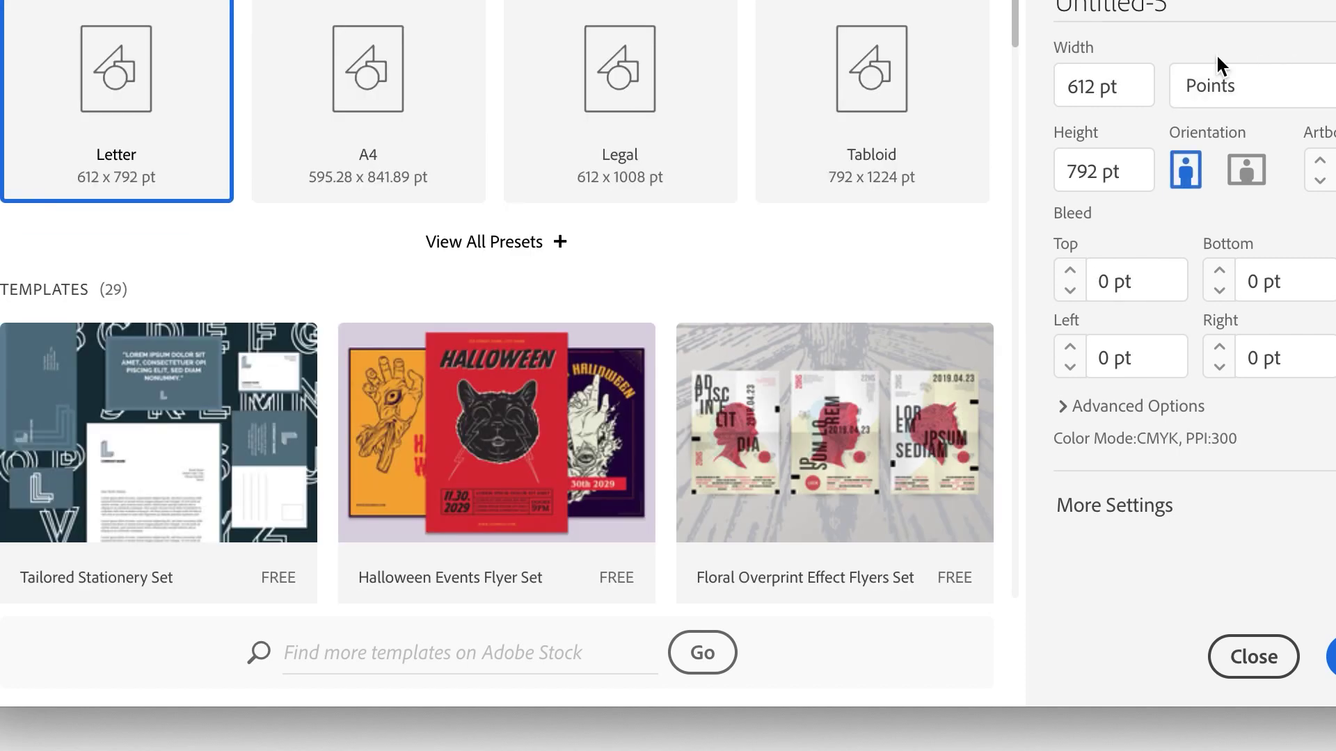
# Step: Set the new document's width and height to 5 cm each
pyautogui.click(1120, 82)
pyautogui.write('5cm')
pyautogui.click(1145, 173)
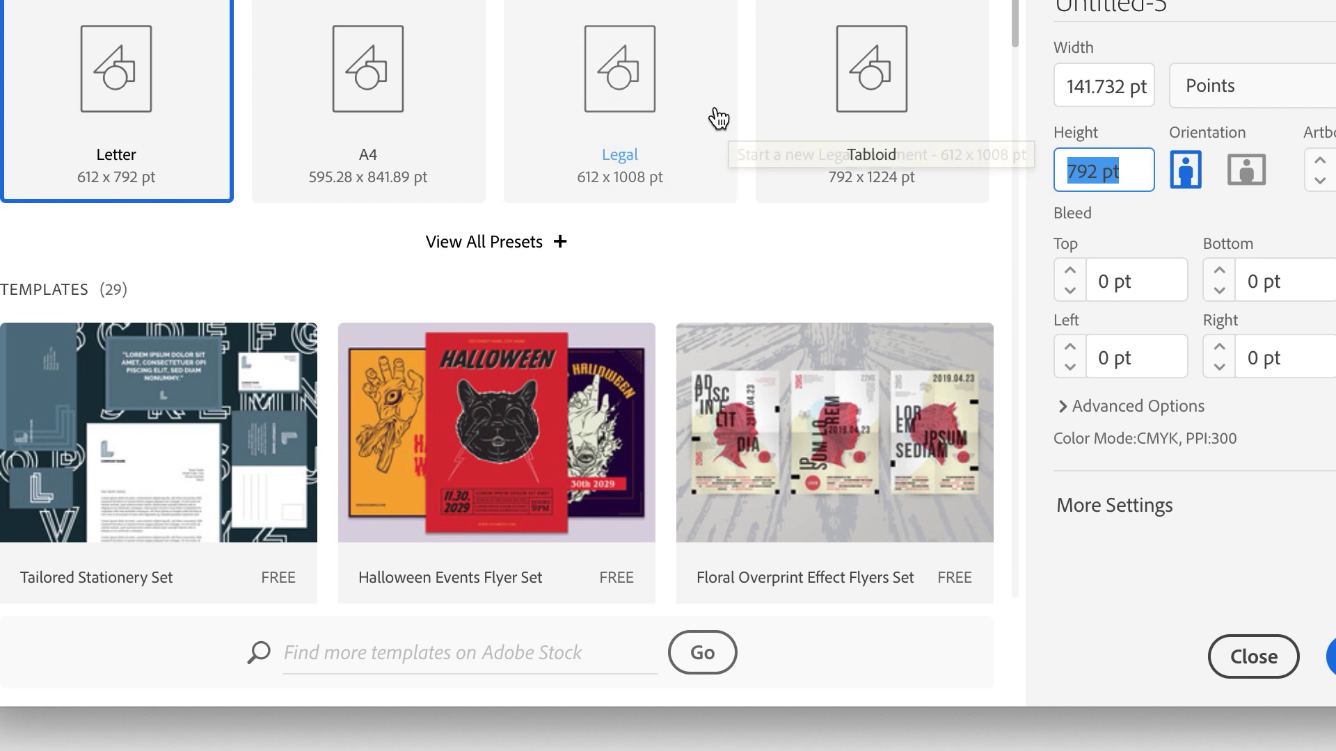
pyautogui.write('5cm')
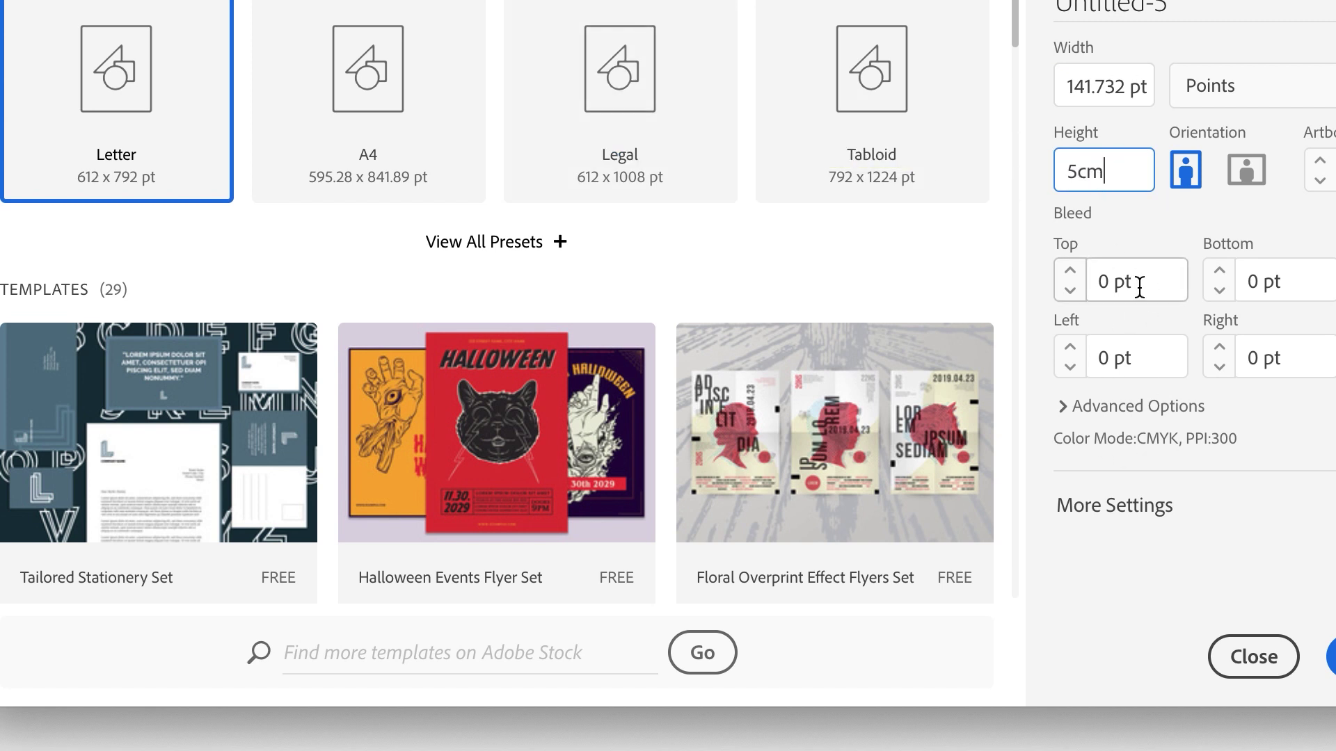
# Step: Set the new document's bleed to 2 mm on all sides
pyautogui.click(1139, 286)
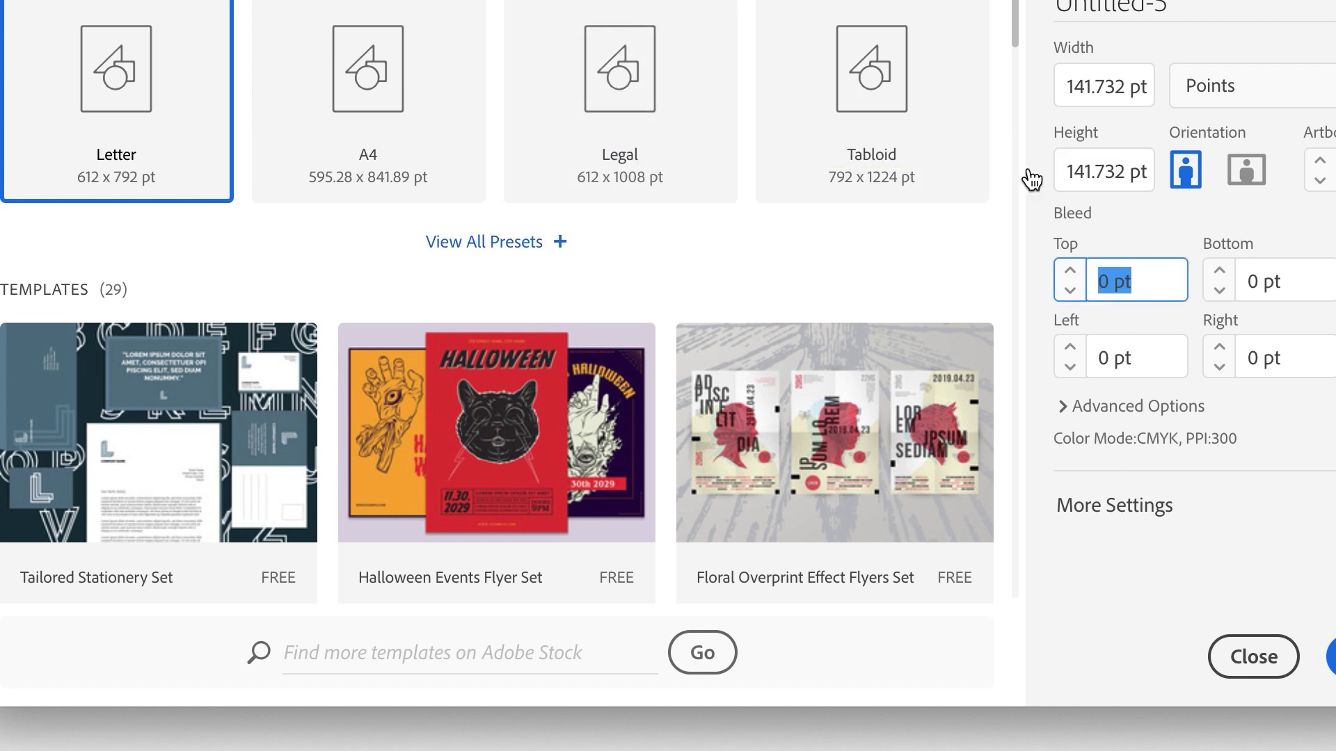
pyautogui.write('5')
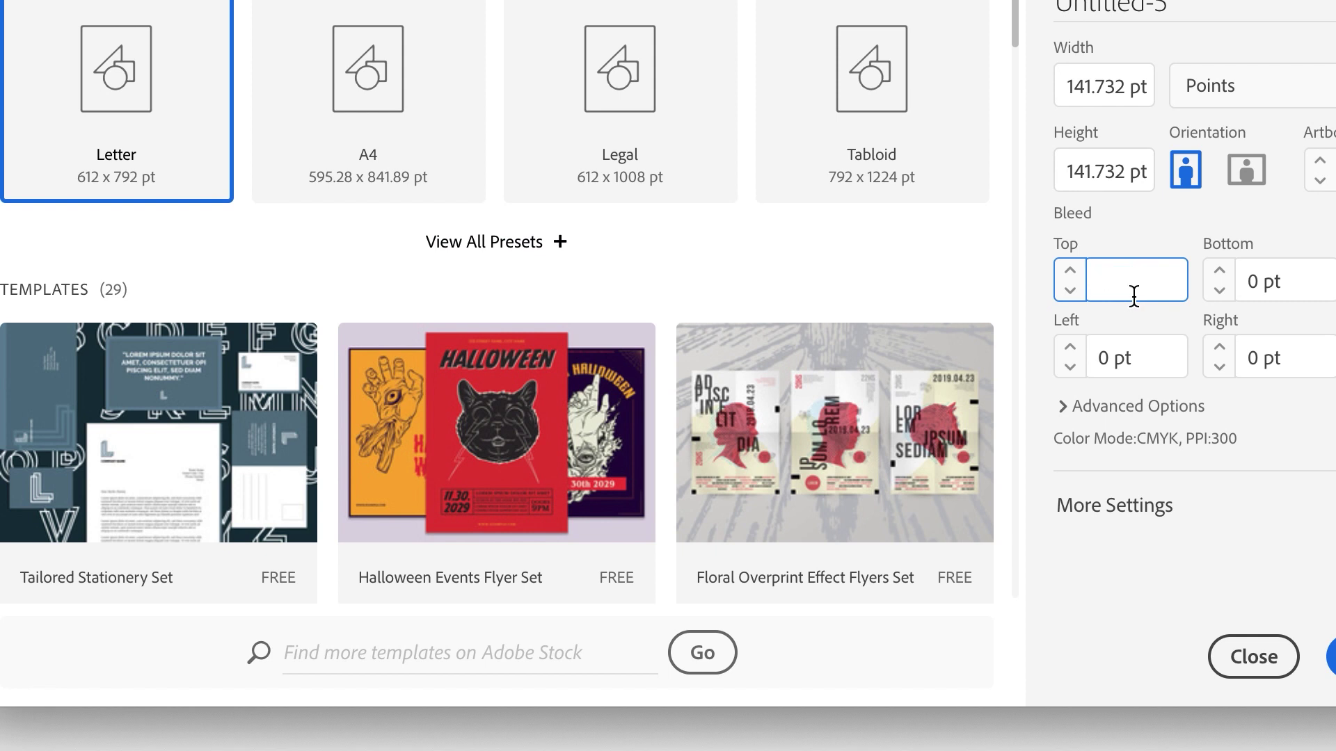
pyautogui.write('mm')
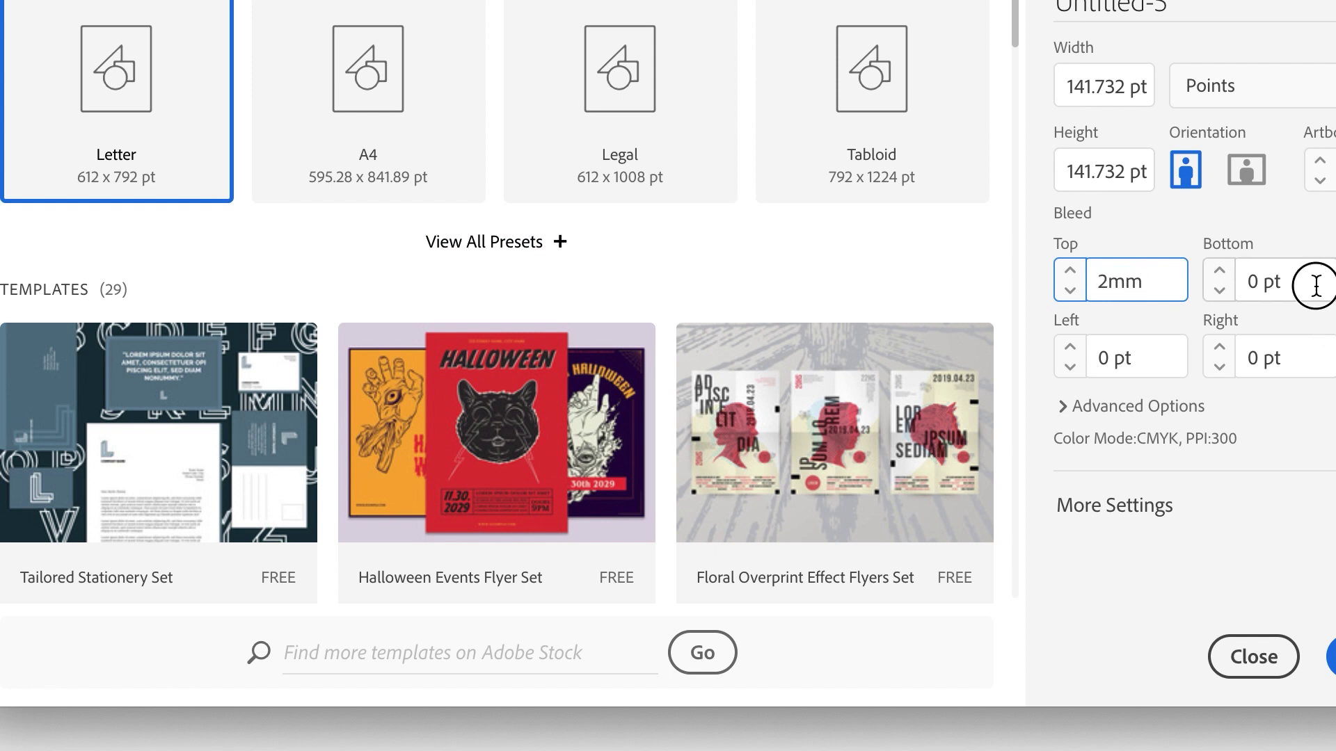
pyautogui.click(1313, 298)
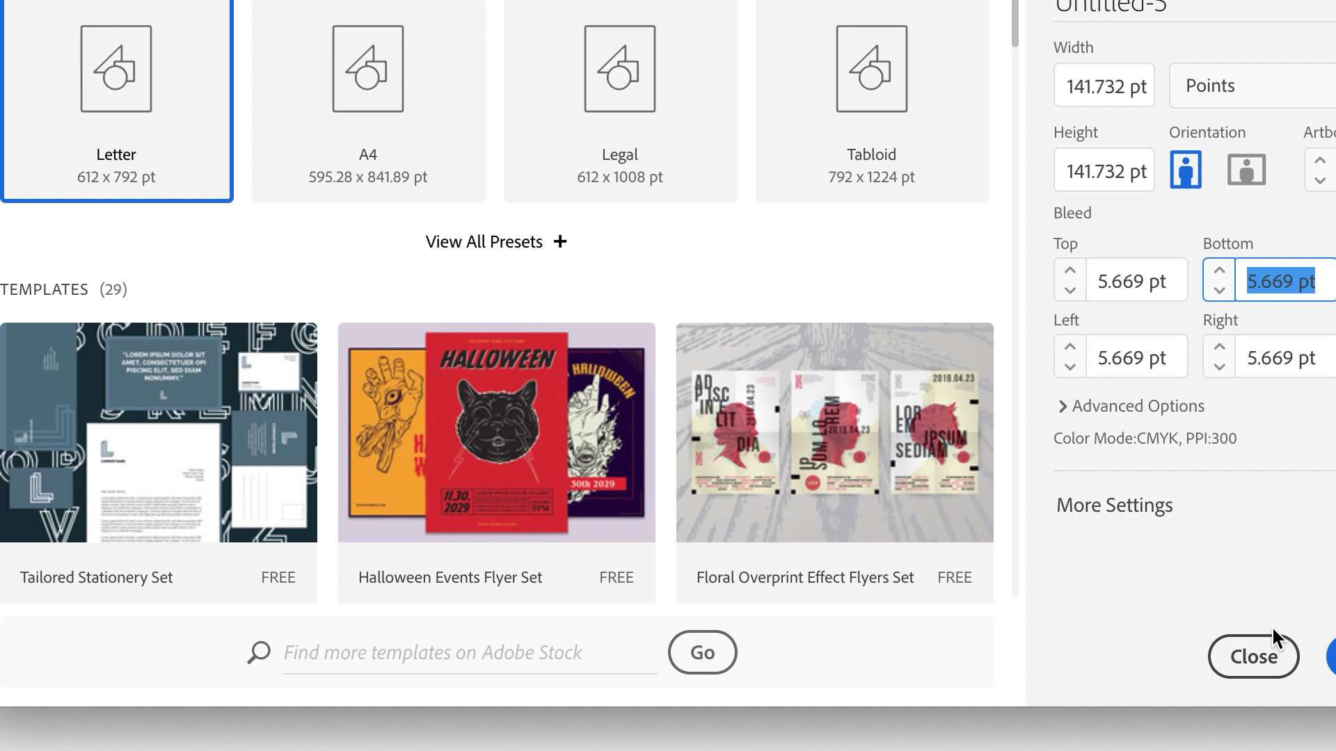
# Step: Switch the new document's units to centimeters and expand its advanced options
pyautogui.click(1239, 87)
pyautogui.click(1252, 330)
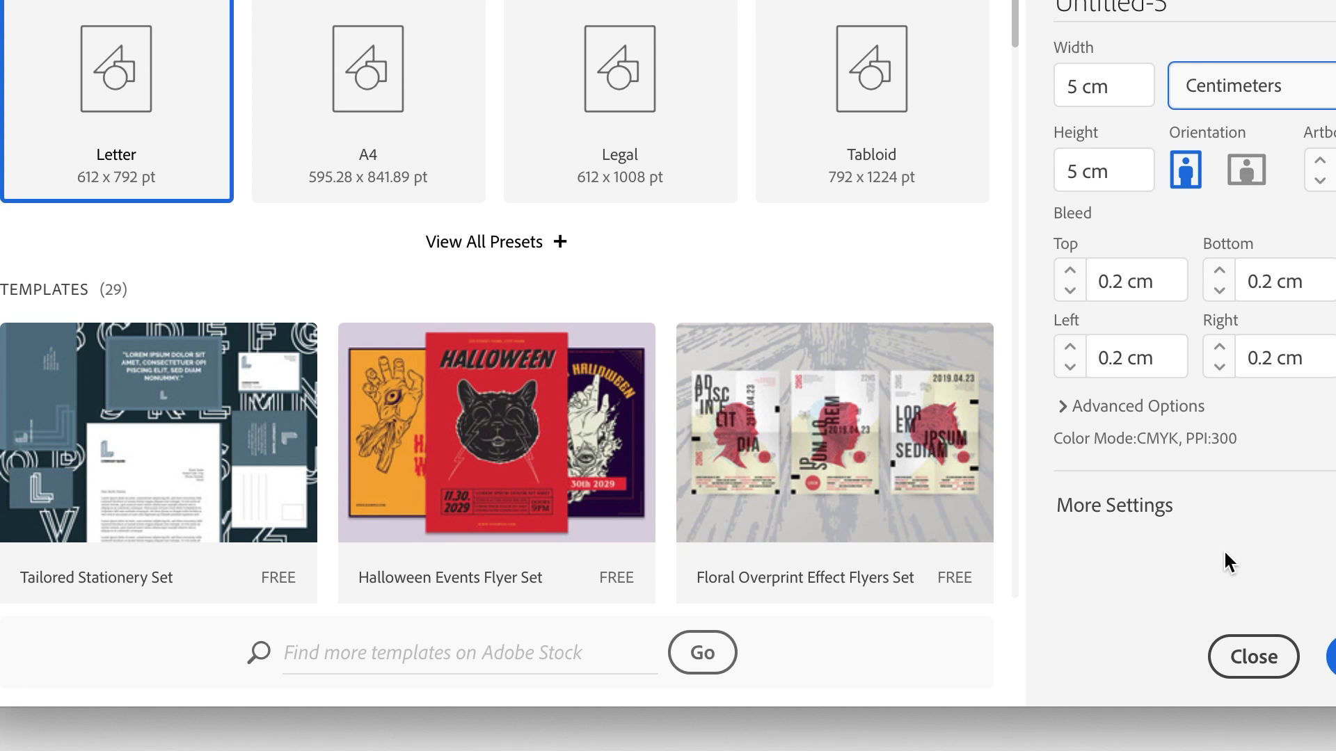
pyautogui.click(1066, 408)
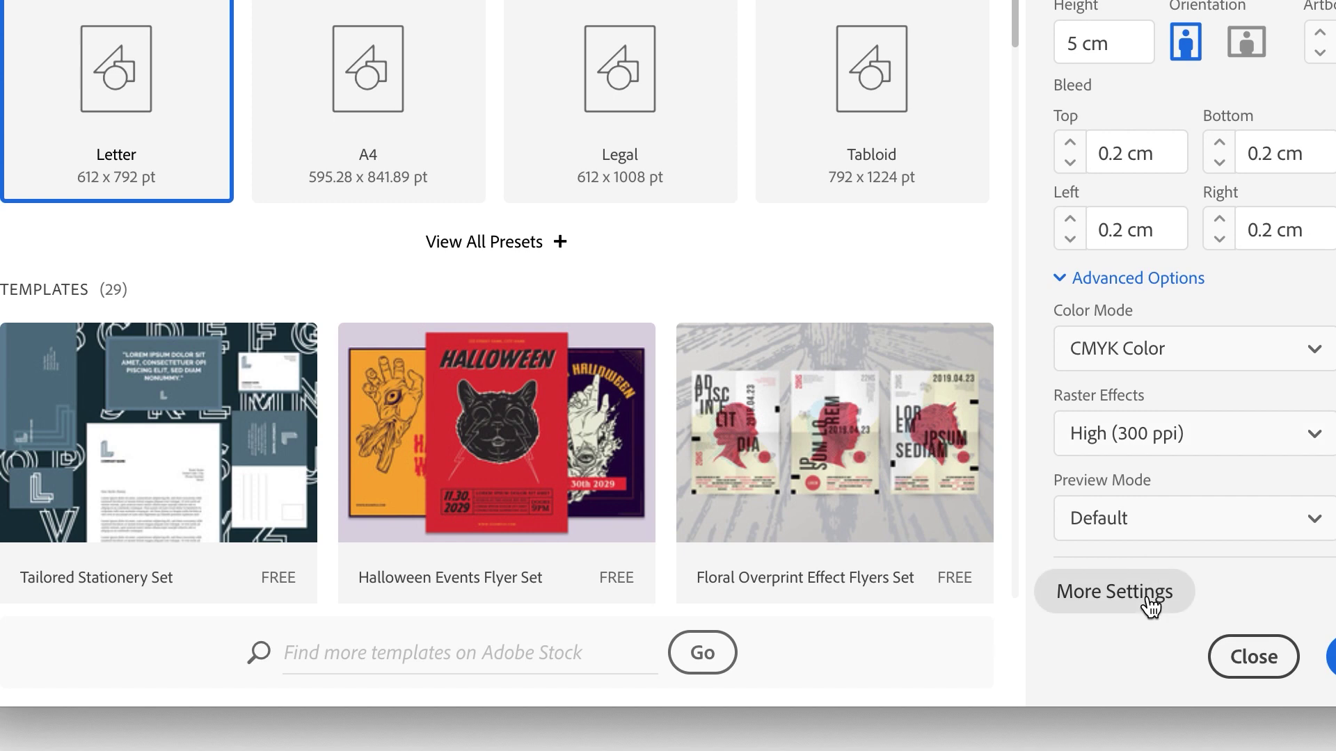
# Step: Create the 5 × 5 cm document with the CMYK Color and High (300 ppi) settings, and hide the floating panels
pyautogui.click(1331, 657)
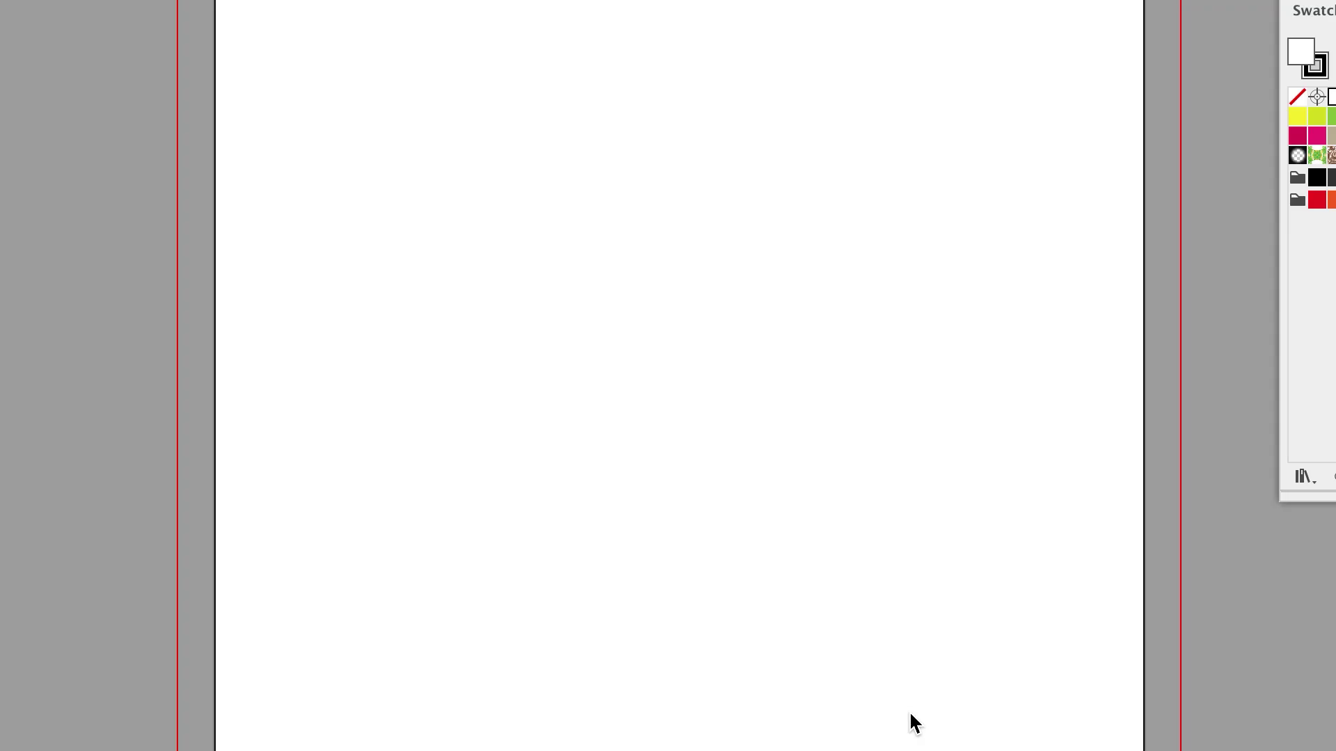
pyautogui.scroll(-3, 910, 713)
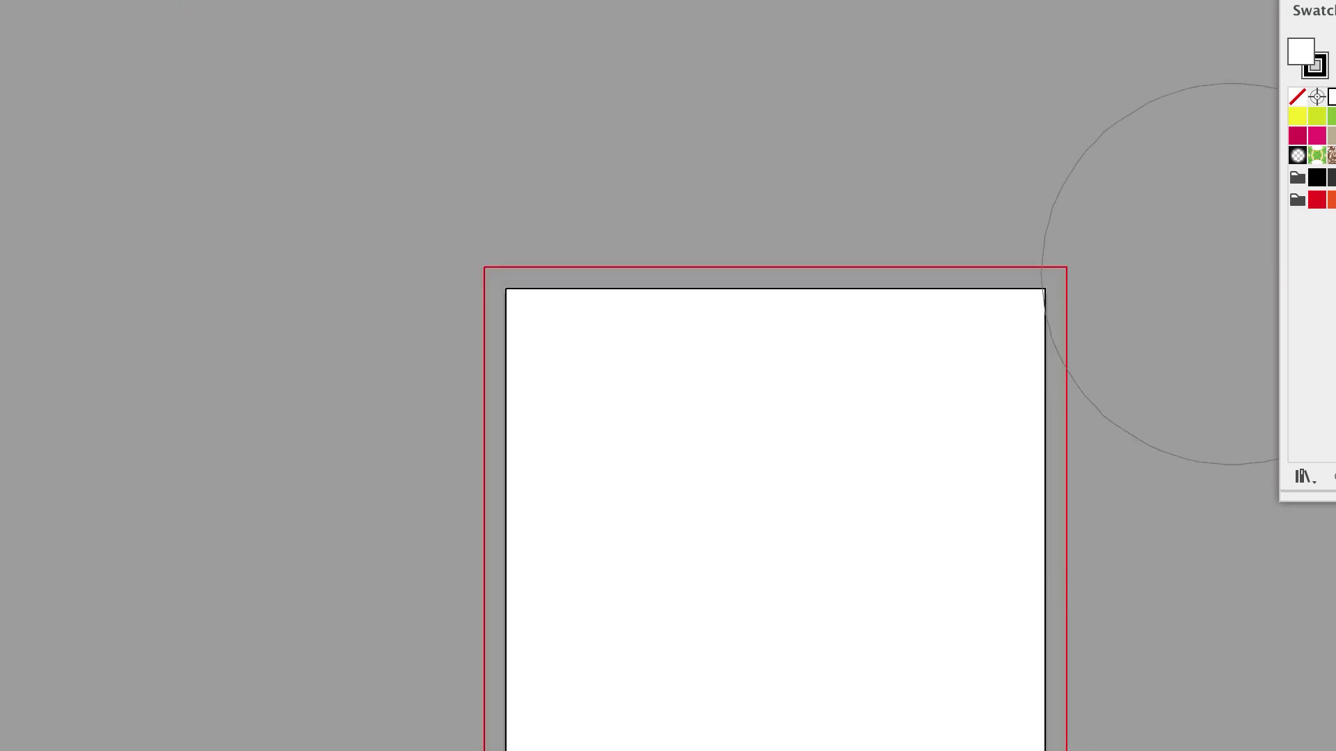
pyautogui.press('Tab')
pyautogui.click(1, 1)
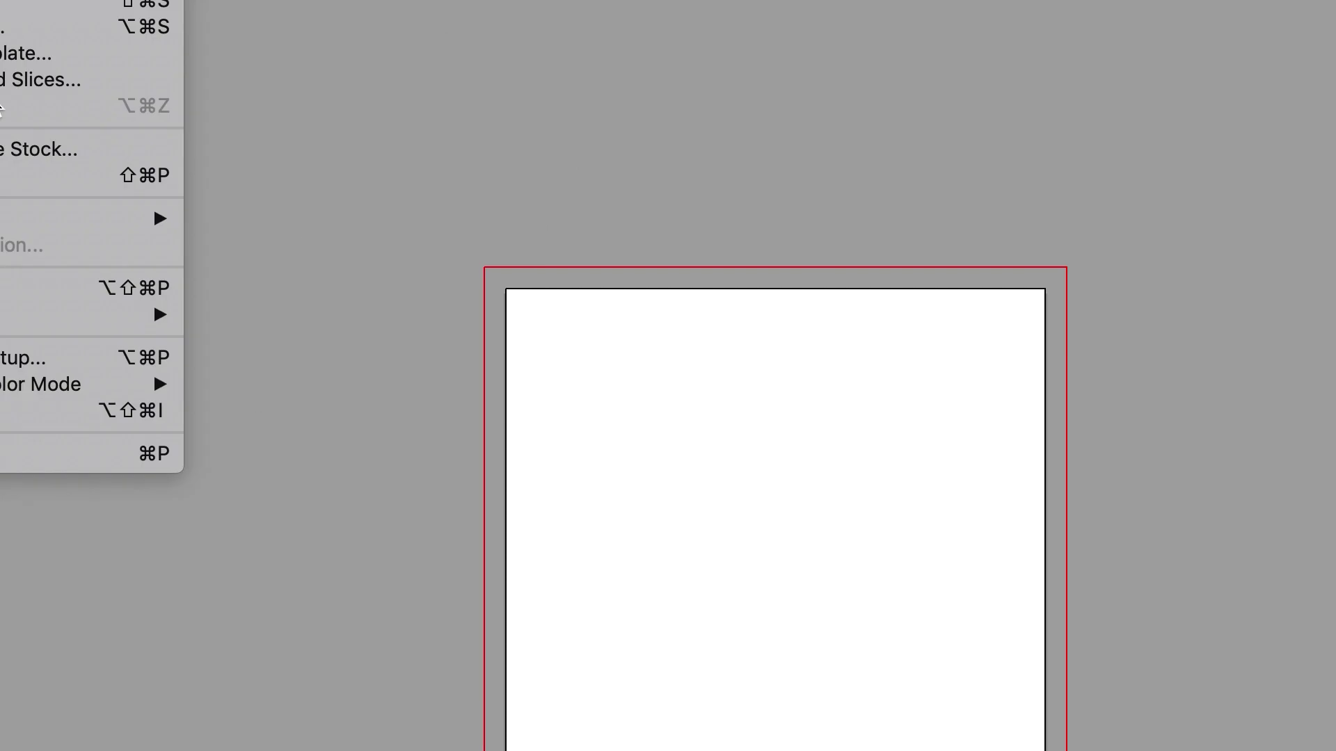
pyautogui.click(69, 176)
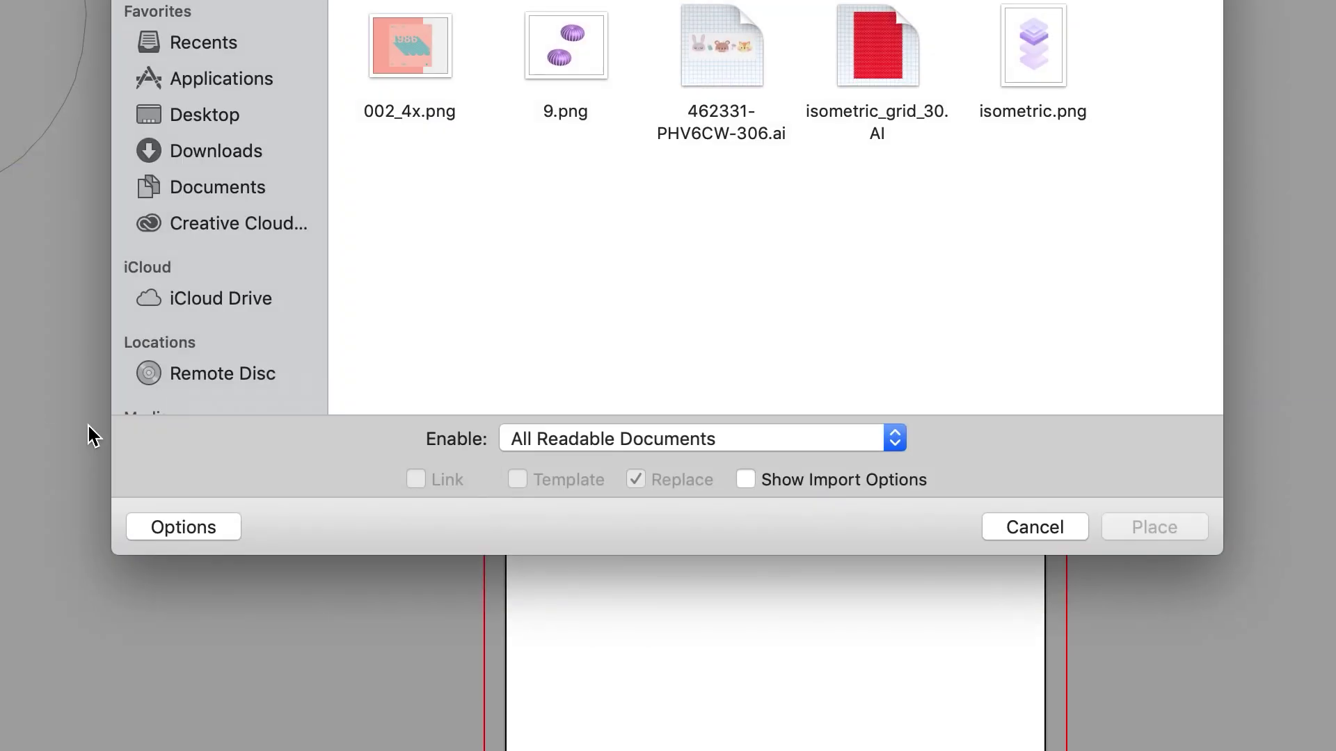
pyautogui.click(711, 75)
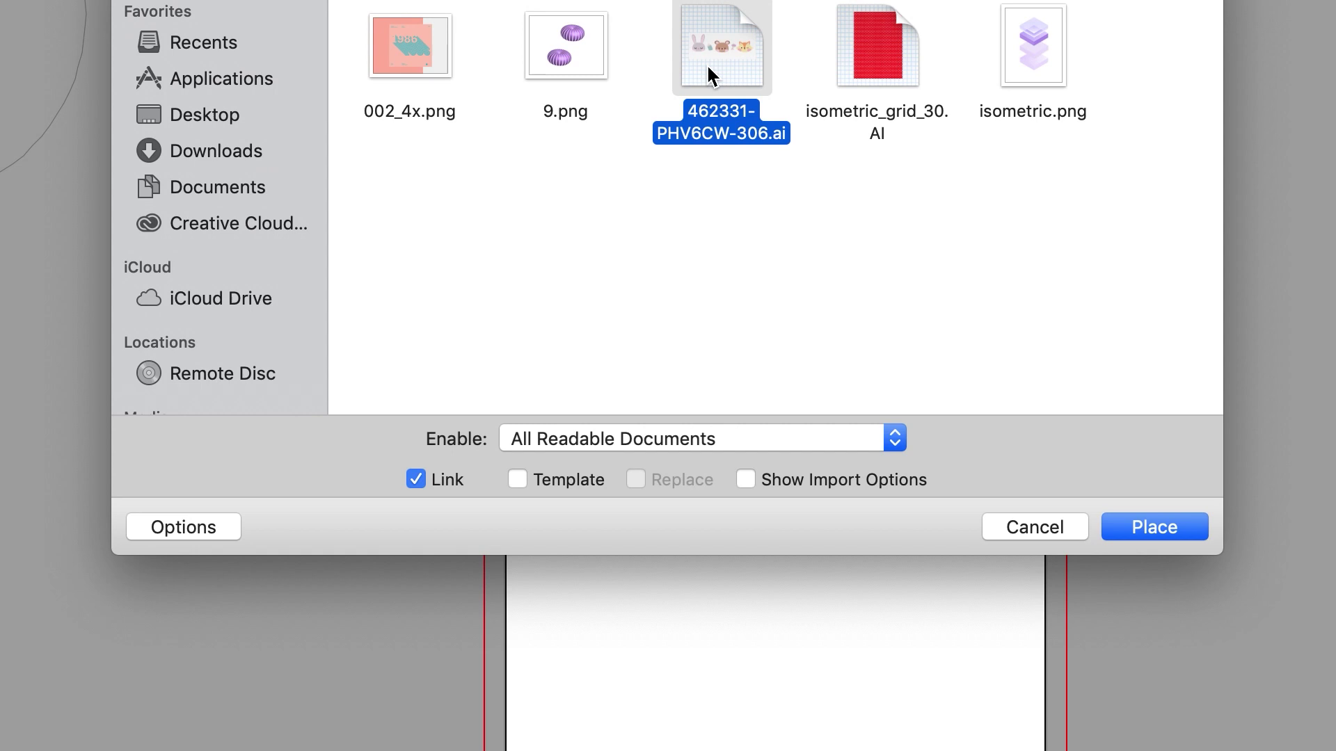
pyautogui.click(1198, 536)
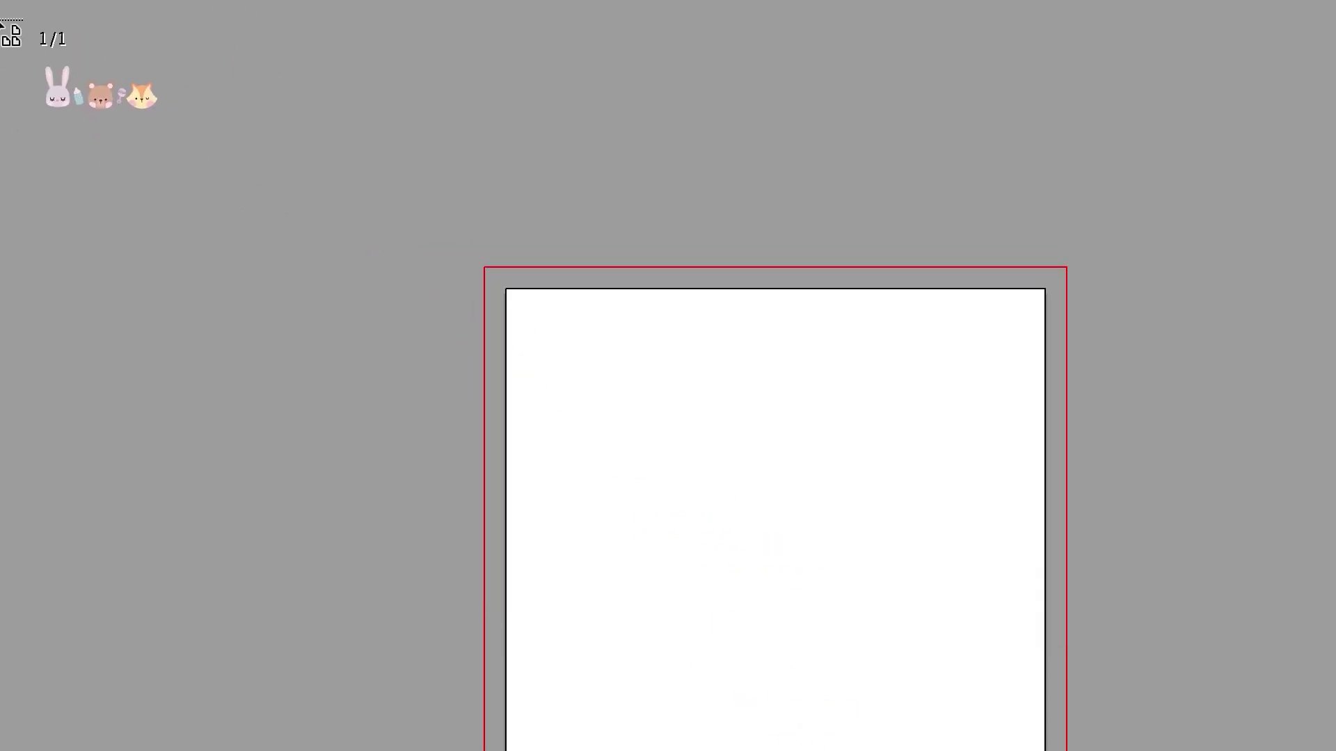
pyautogui.moveTo(1, 15); pyautogui.dragTo(380, 213)
pyautogui.press('Delete')
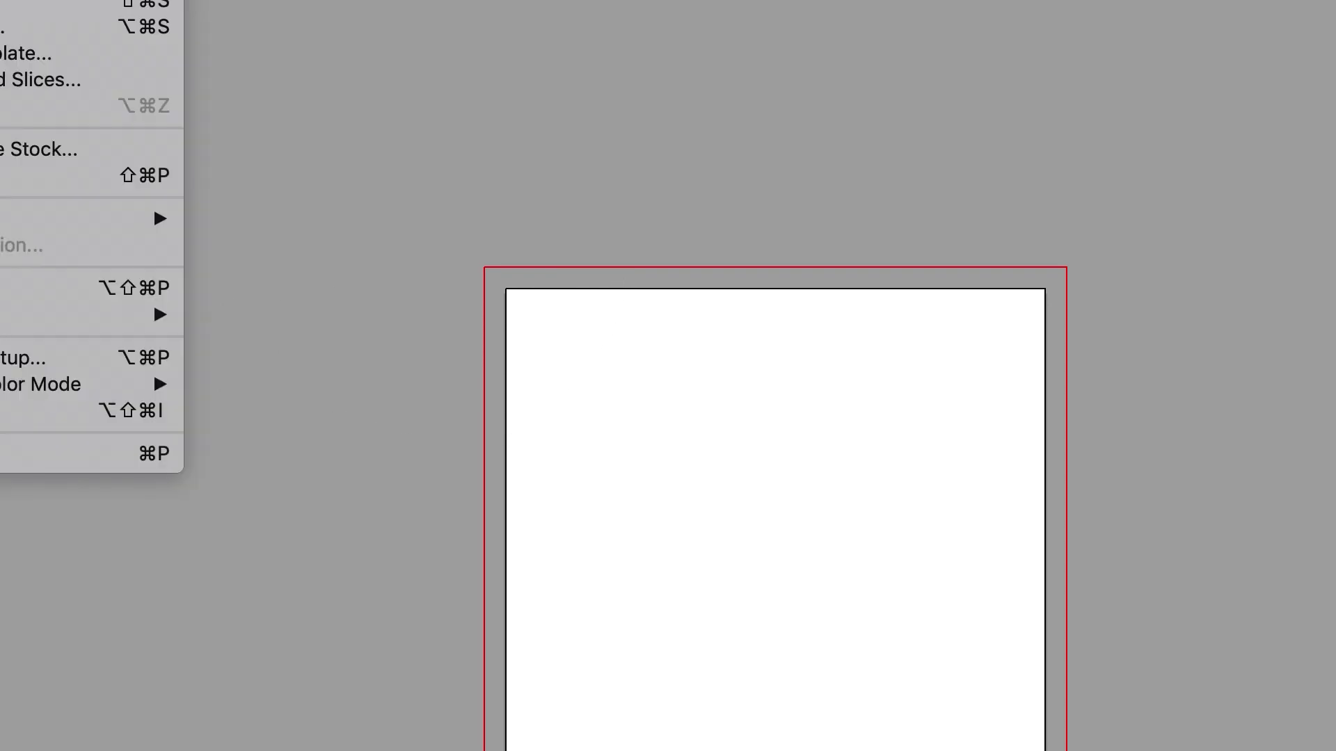
# Step: Open the animal illustration file 462331-PHV6CW-306.ai as its own document
pyautogui.click(140, 175)
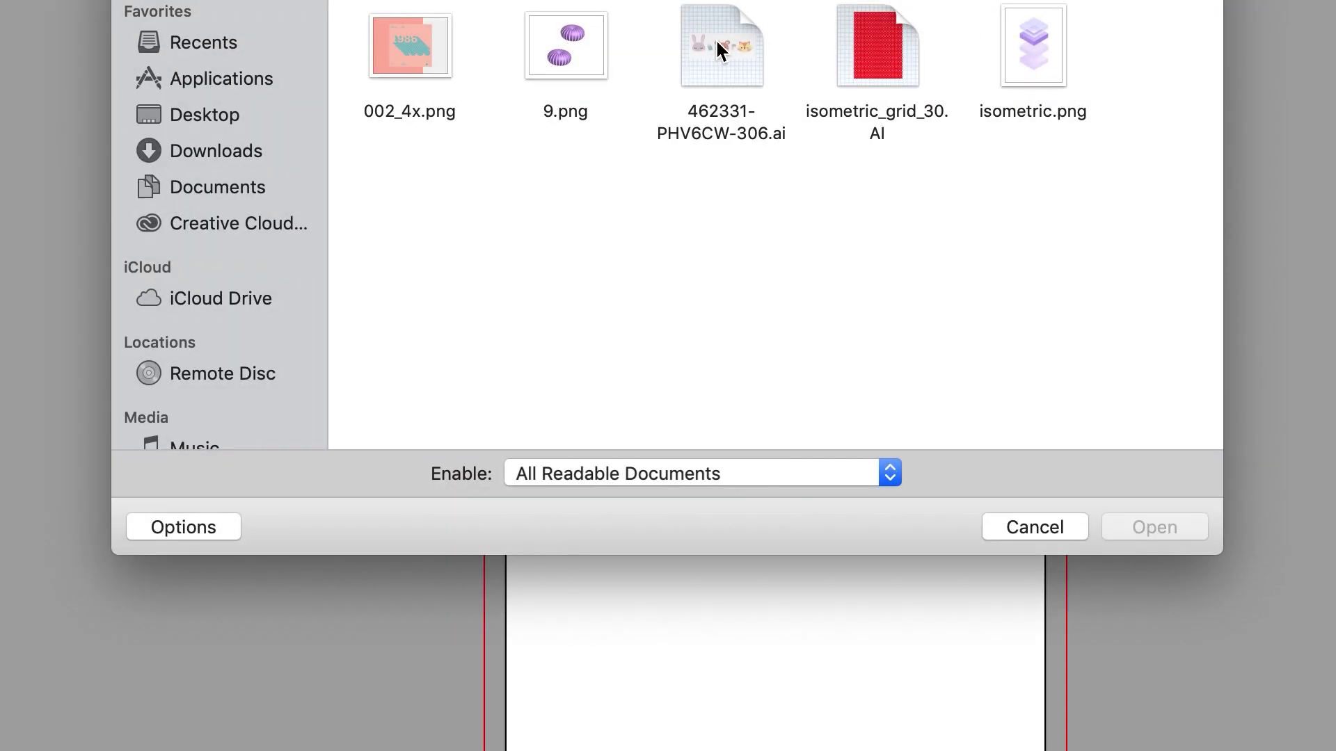
pyautogui.click(720, 49)
pyautogui.click(1155, 527)
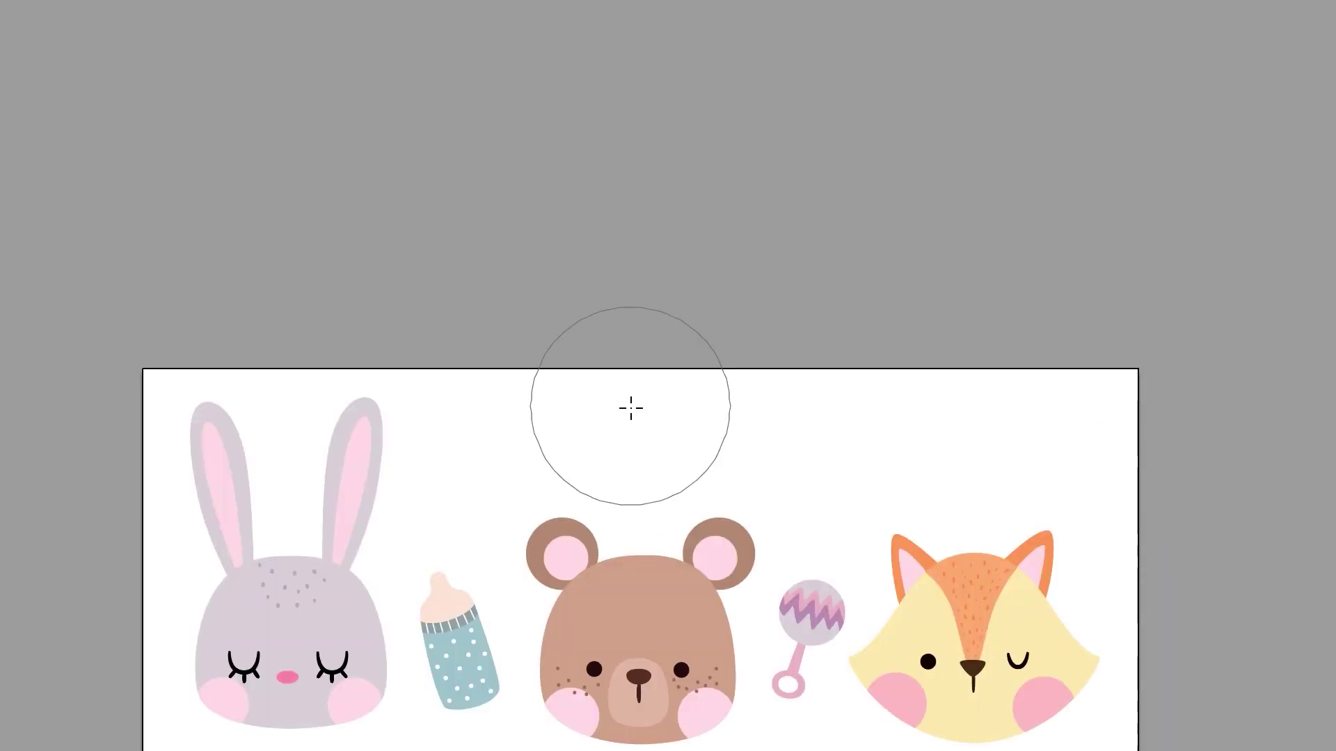
pyautogui.scroll(-1, 631, 409)
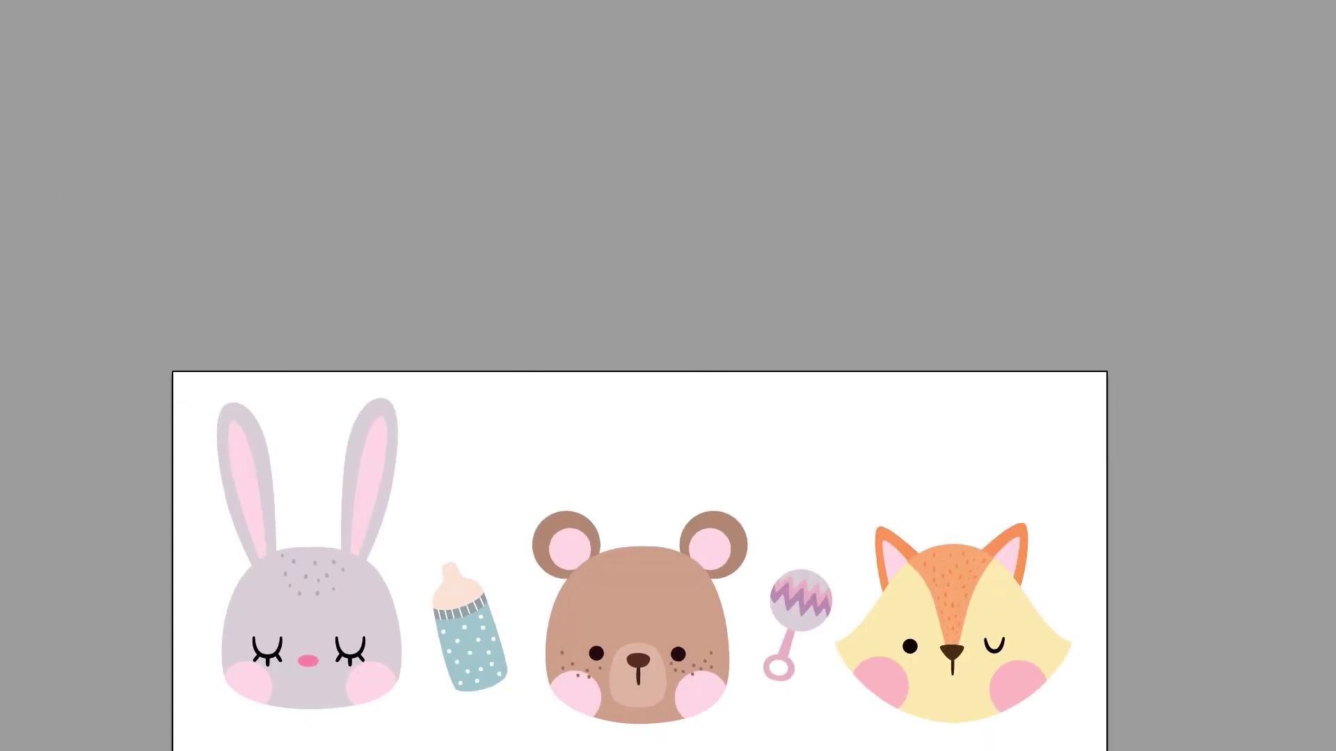
pyautogui.scroll(-4, 66, 256)
# Step: Ungroup all the animal artwork and copy the bunny into the new 5 × 5 cm document
pyautogui.hotkey('ctrl', 'a')
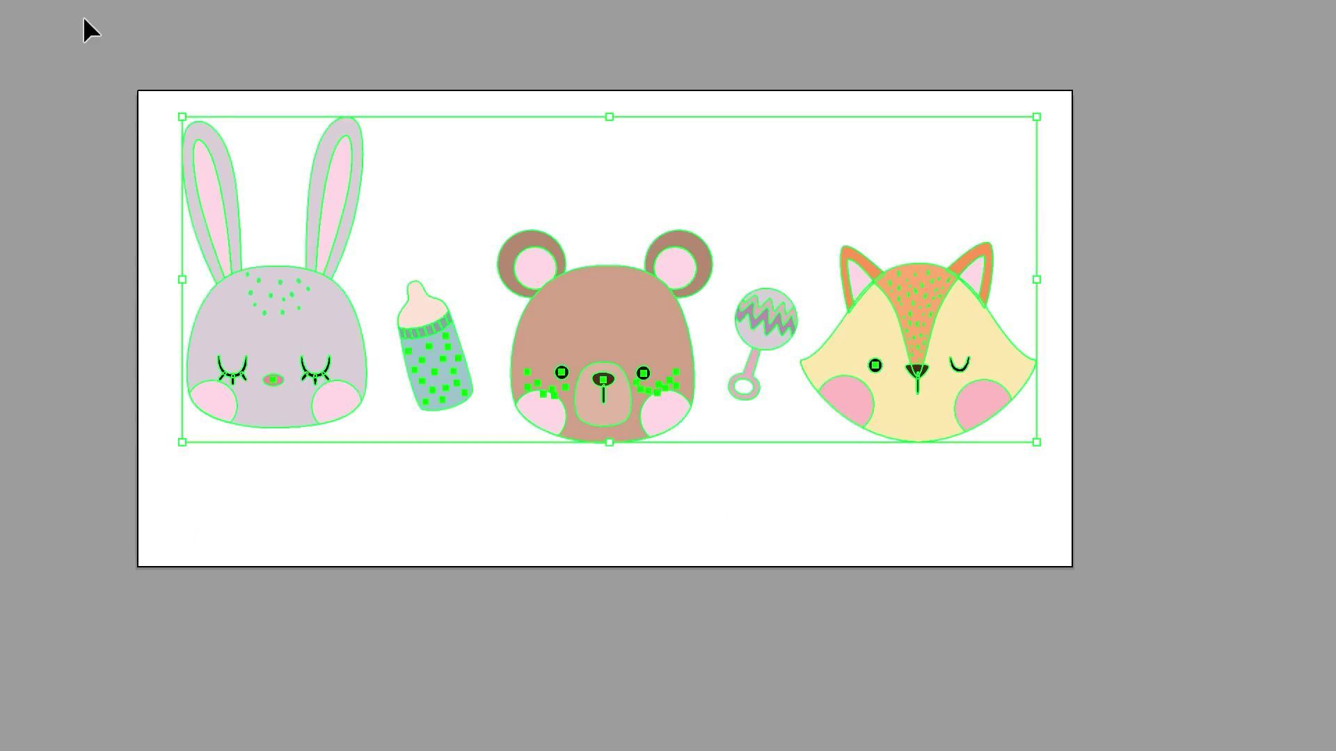
pyautogui.rightClick(290, 365)
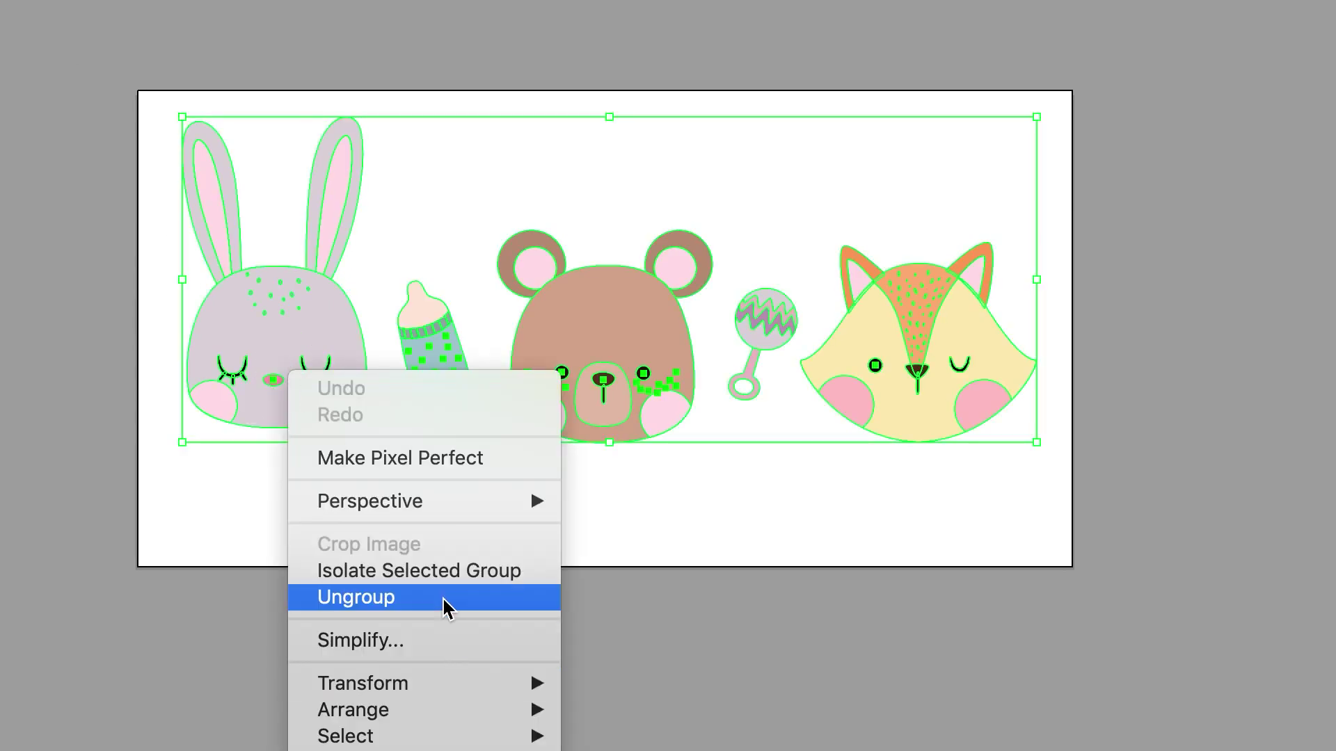
pyautogui.click(376, 604)
pyautogui.click(376, 608)
pyautogui.moveTo(355, 481); pyautogui.dragTo(149, 113)
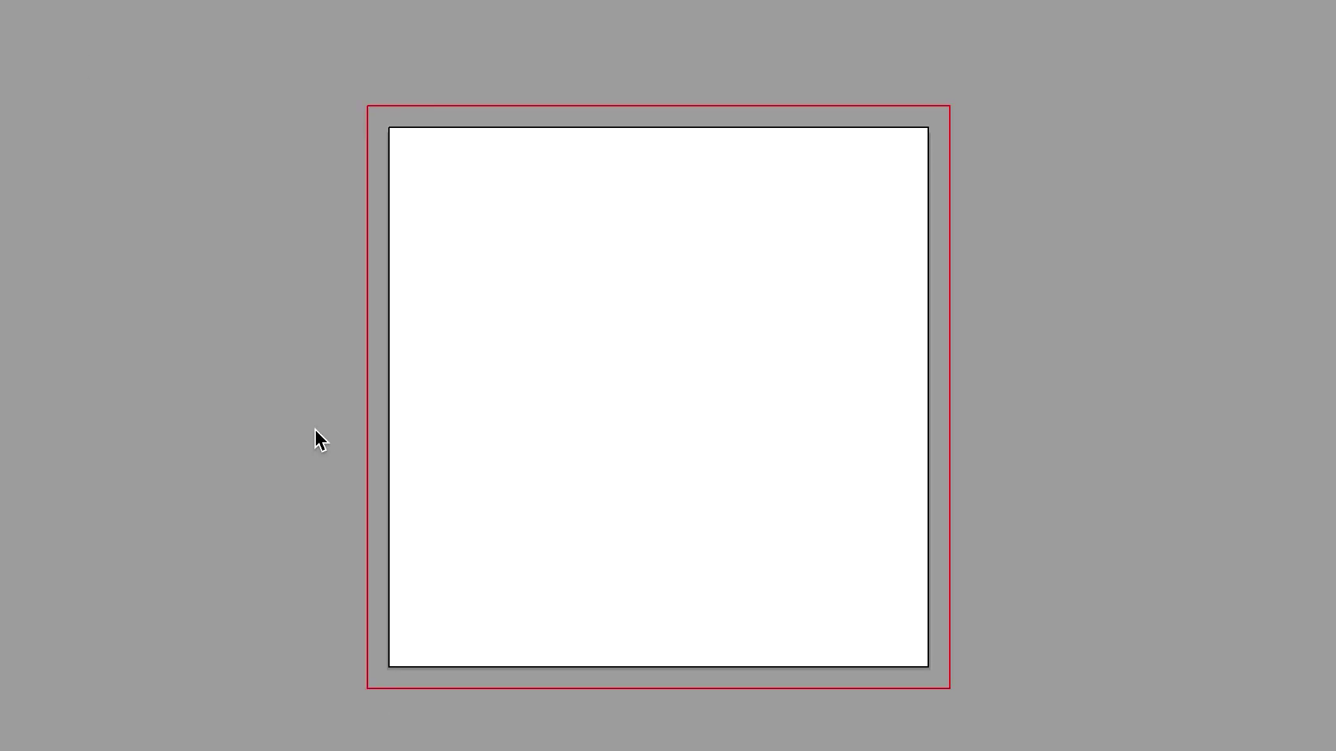
pyautogui.hotkey('ctrl', 'v')
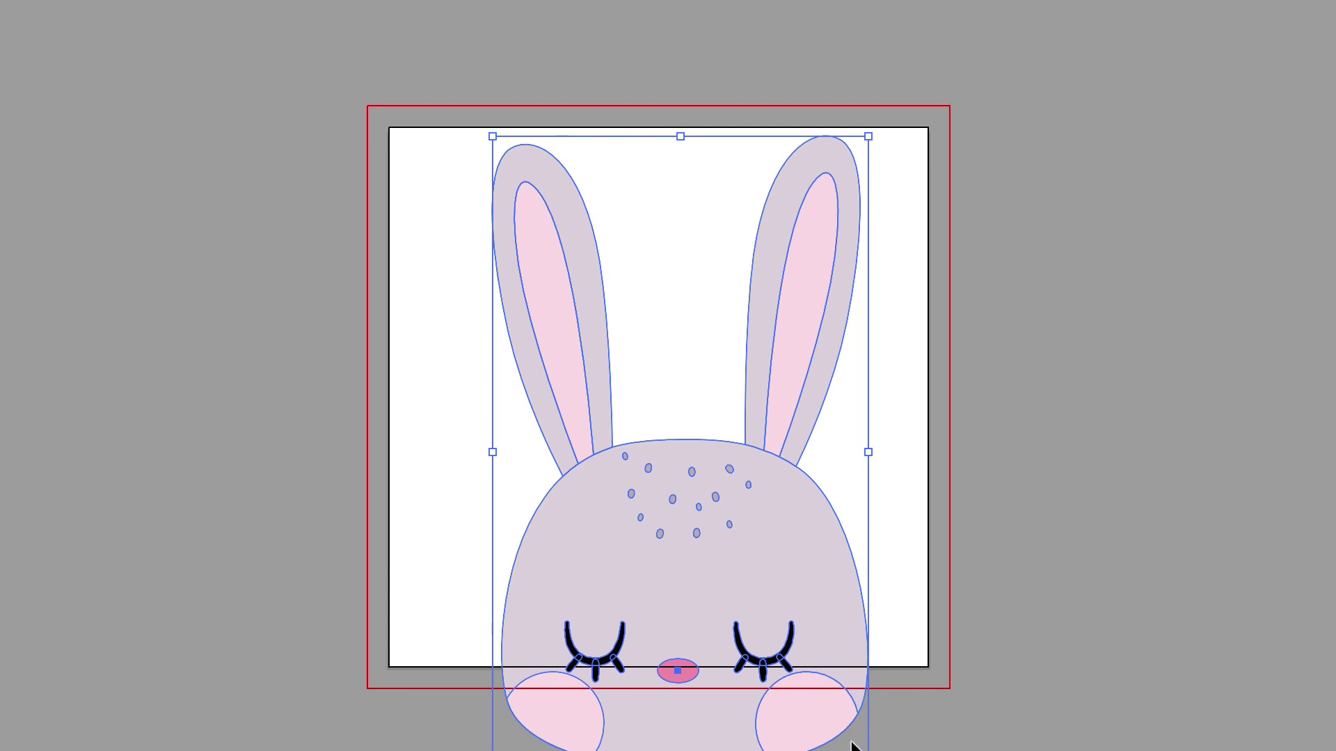
# Step: Scale the pasted bunny down to fit in the middle of the artboard and duplicate it onto the empty canvas beside the artboard
pyautogui.moveTo(868, 750); pyautogui.dragTo(745, 564)
pyautogui.moveTo(643, 478); pyautogui.dragTo(686, 522)
pyautogui.hscroll(5, 750, 547)
pyautogui.keyDown('alt'); pyautogui.moveTo(392, 428); pyautogui.dragTo(1088, 401); pyautogui.keyUp('alt')
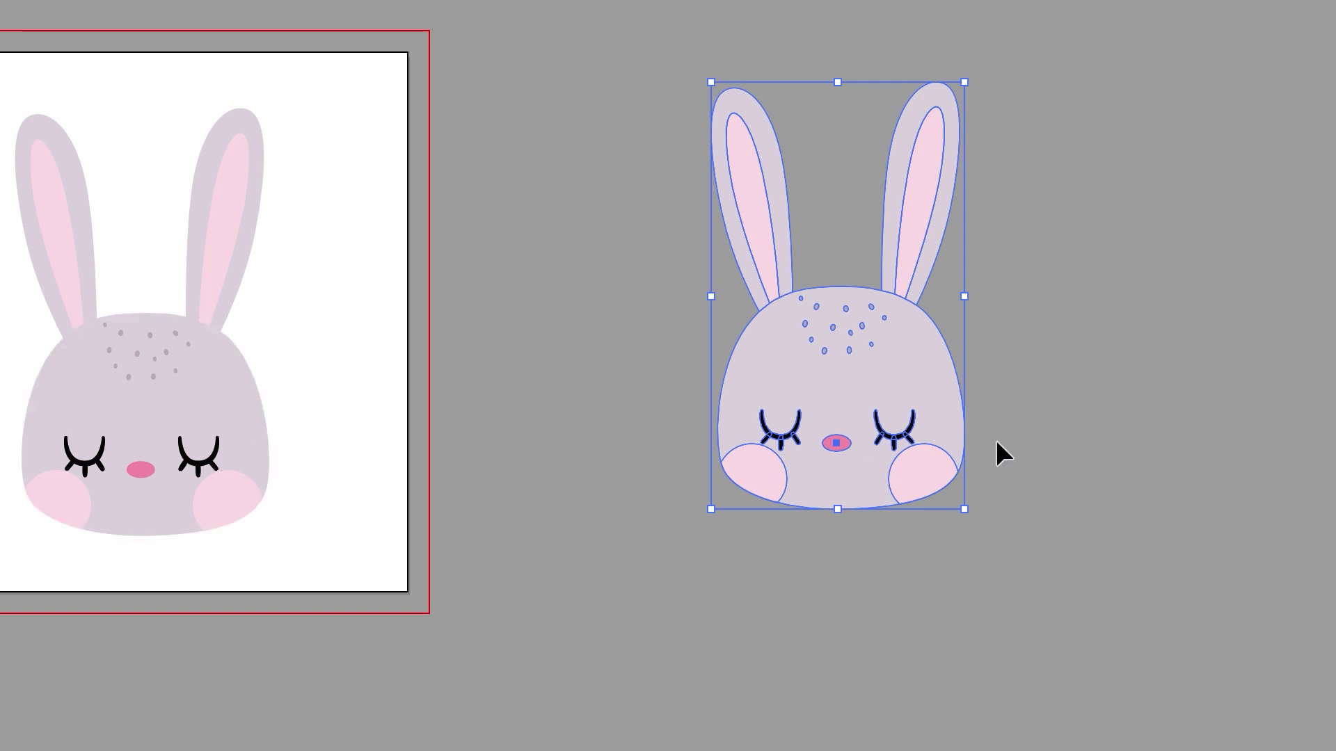
# Step: Offset the duplicate bunny's paths by 0.3528 cm with Round joins
pyautogui.click(3, 2)
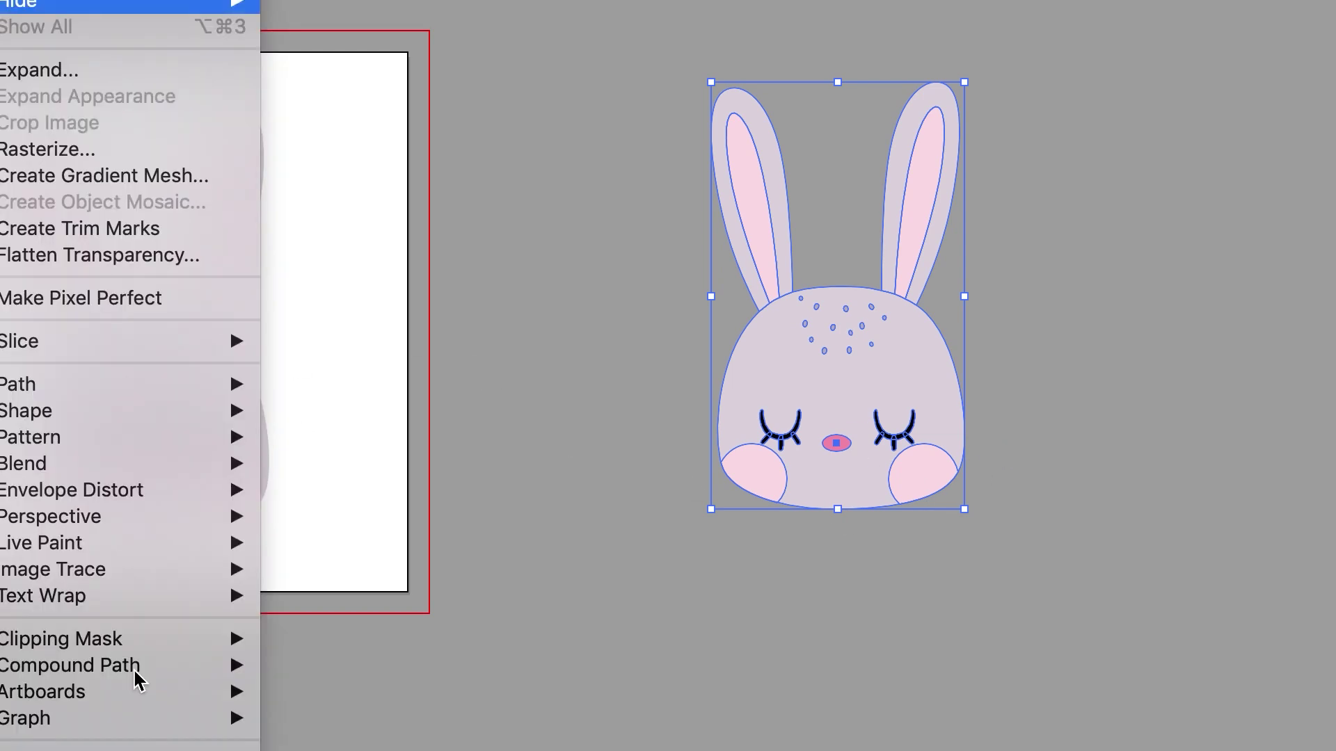
pyautogui.moveTo(137, 392)
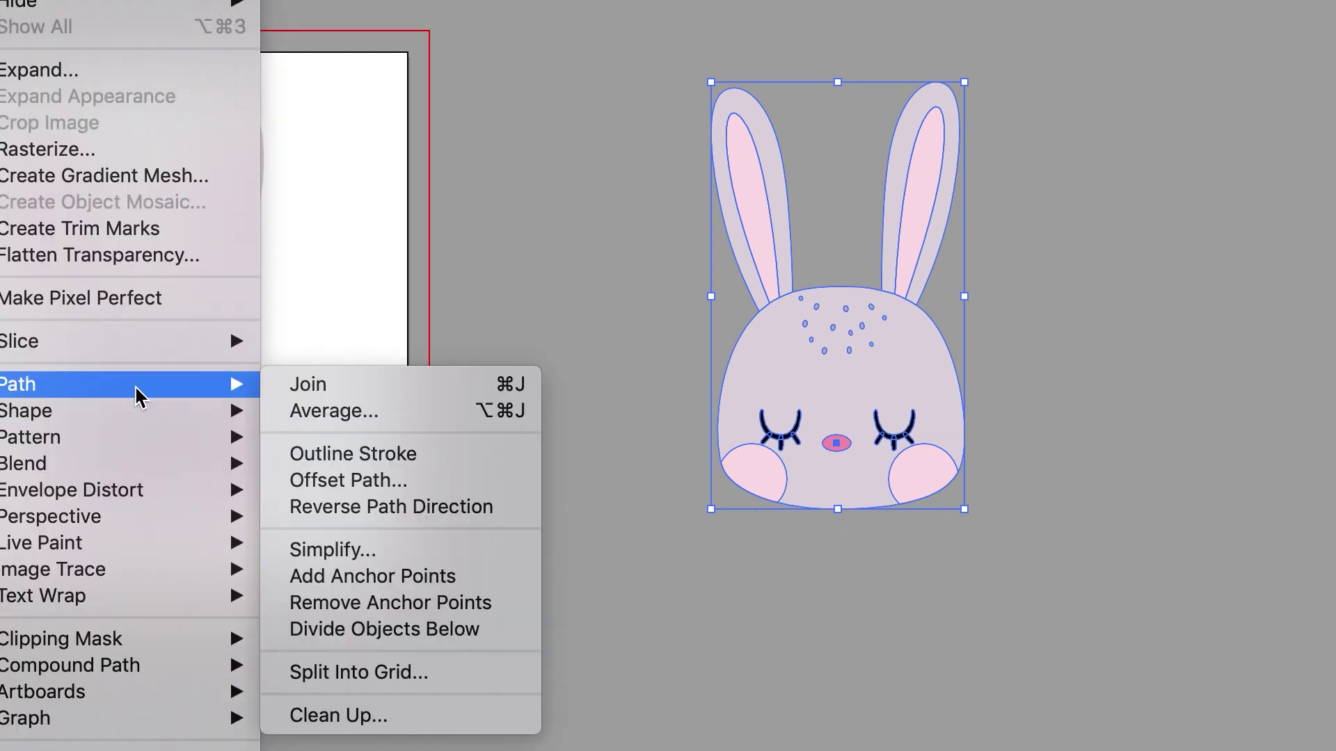
pyautogui.click(329, 487)
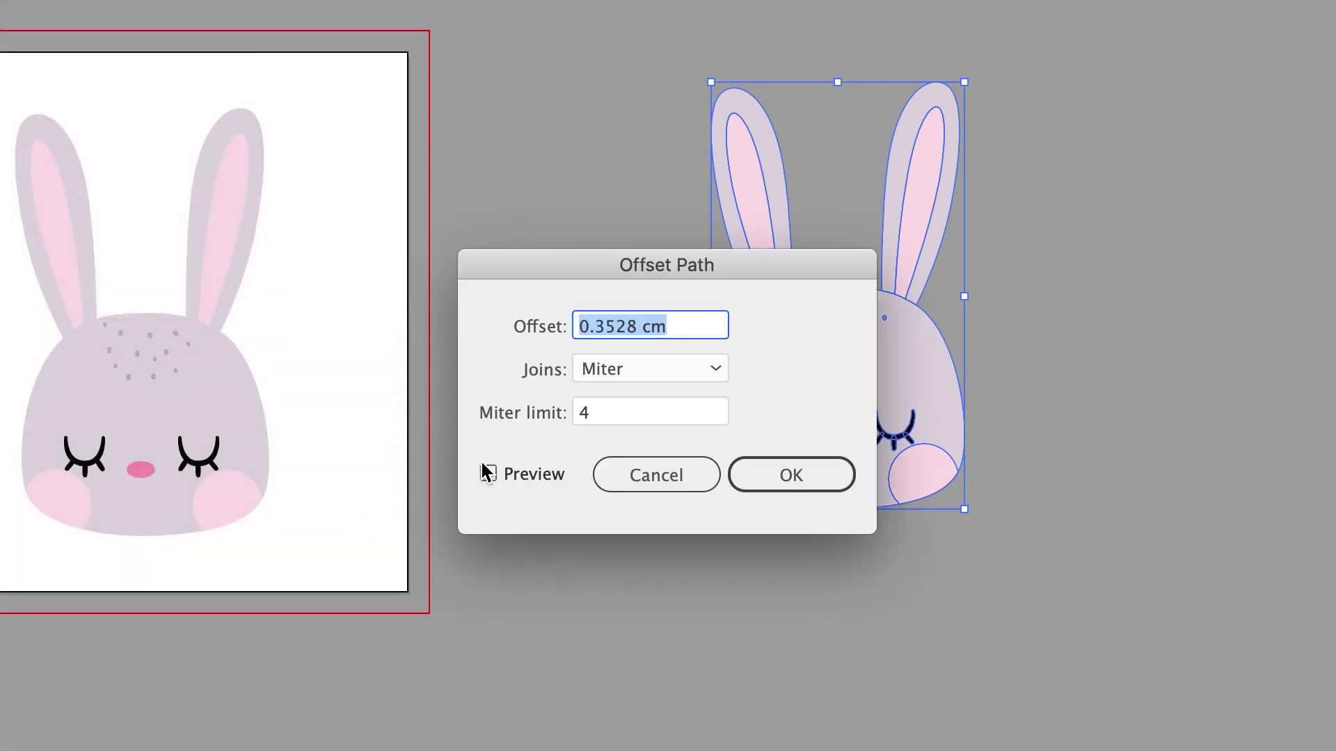
pyautogui.click(488, 473)
pyautogui.moveTo(751, 274); pyautogui.dragTo(200, 127)
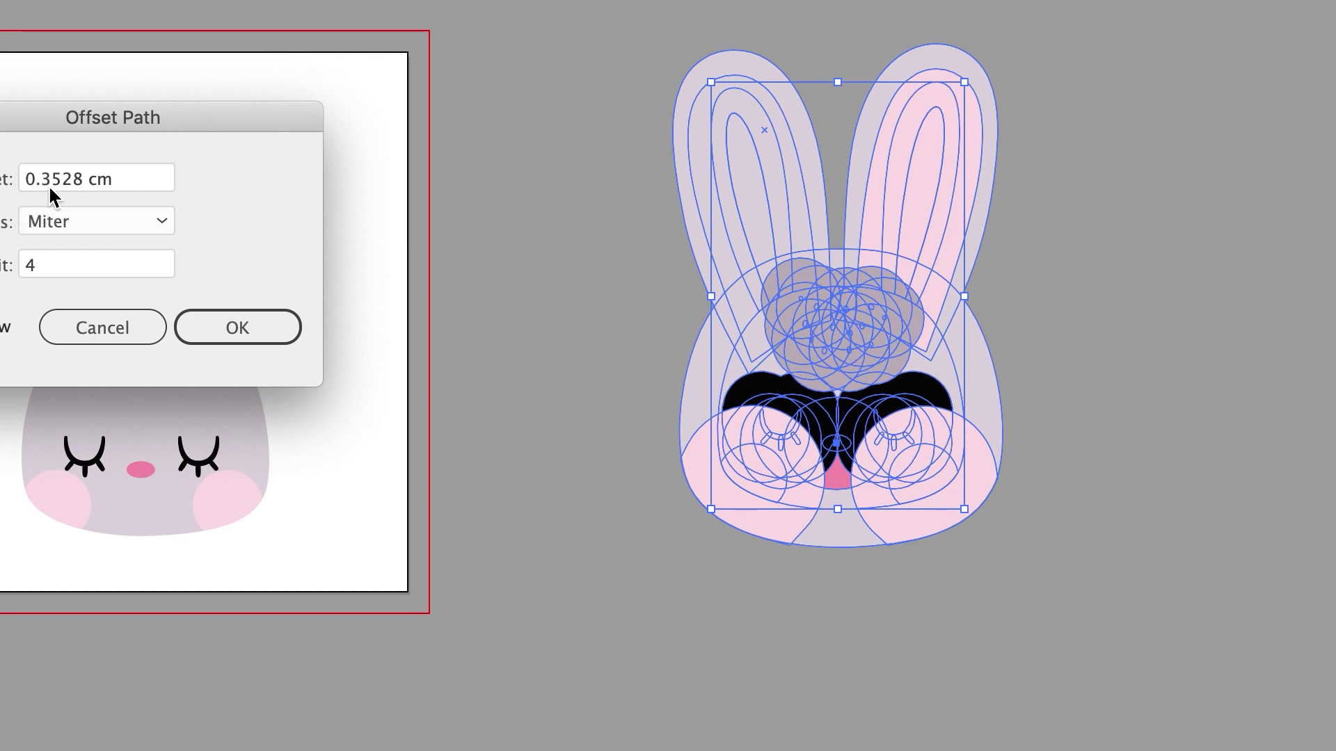
pyautogui.click(103, 221)
pyautogui.click(114, 279)
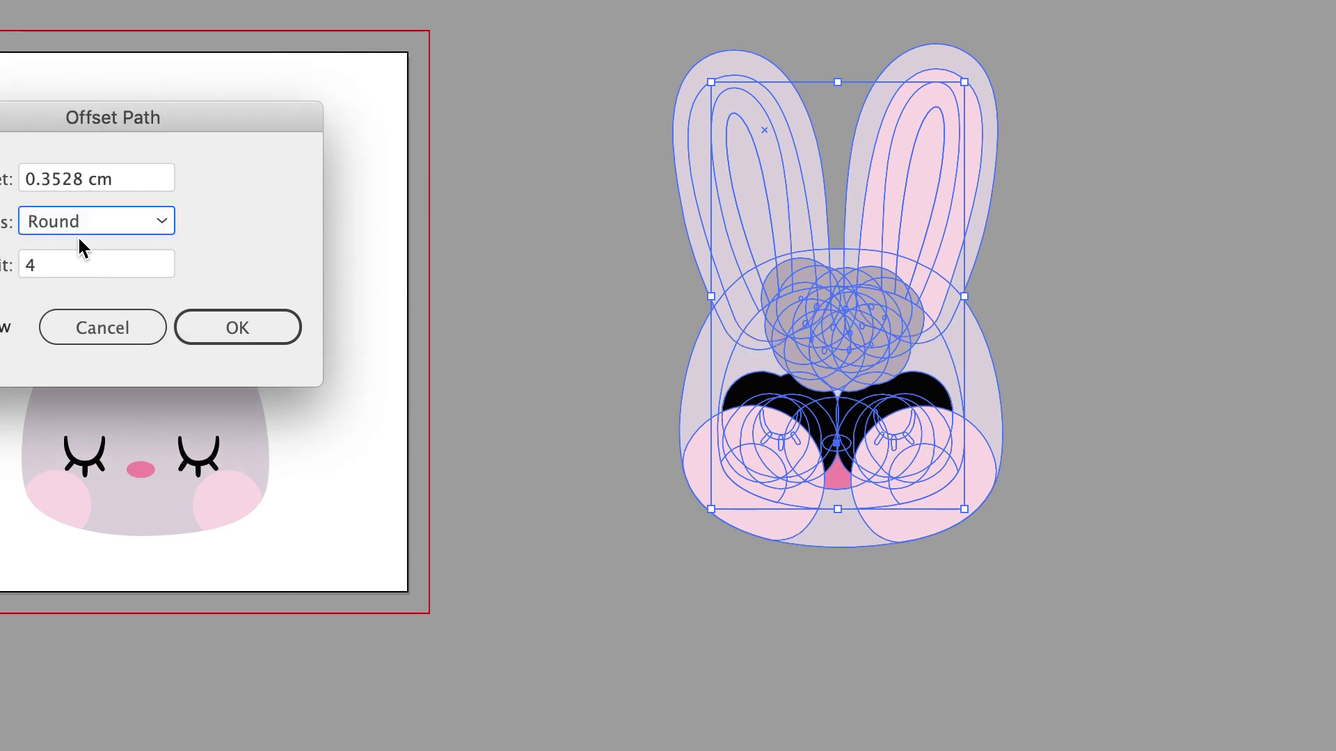
pyautogui.click(248, 340)
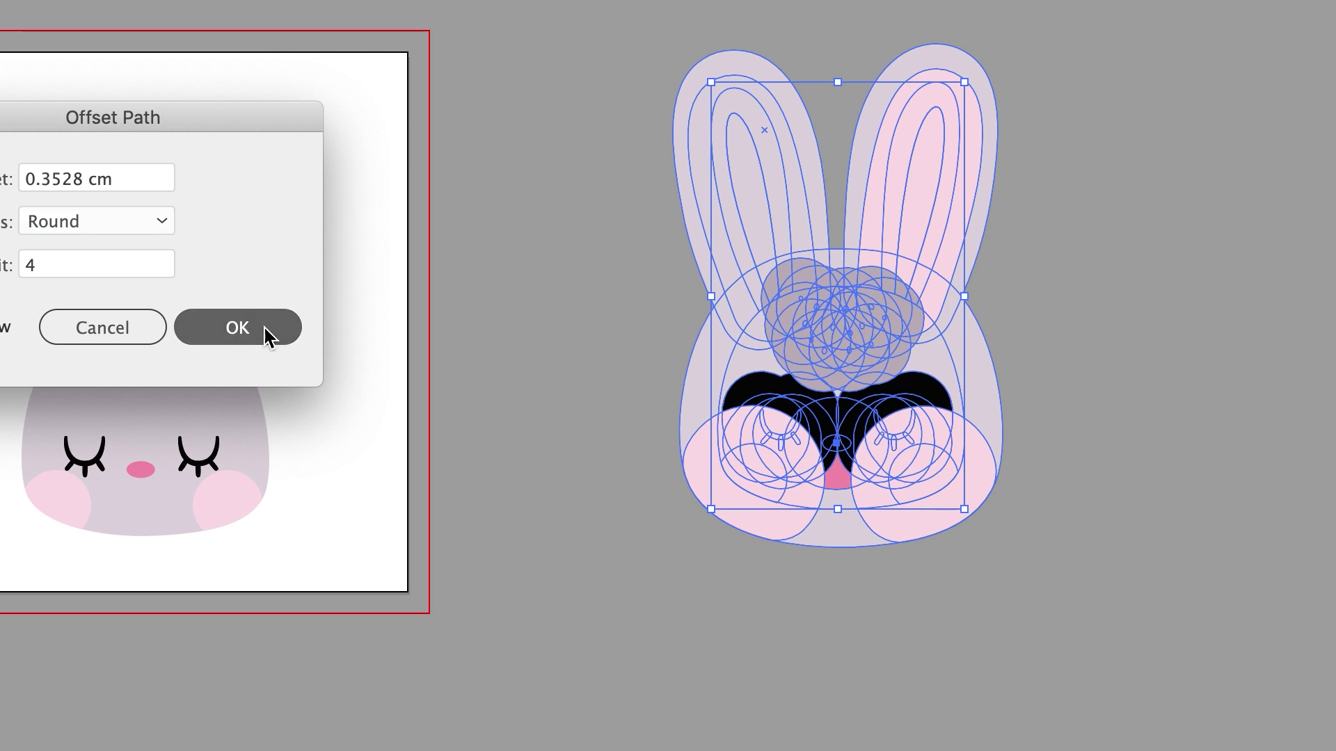
pyautogui.click(265, 328)
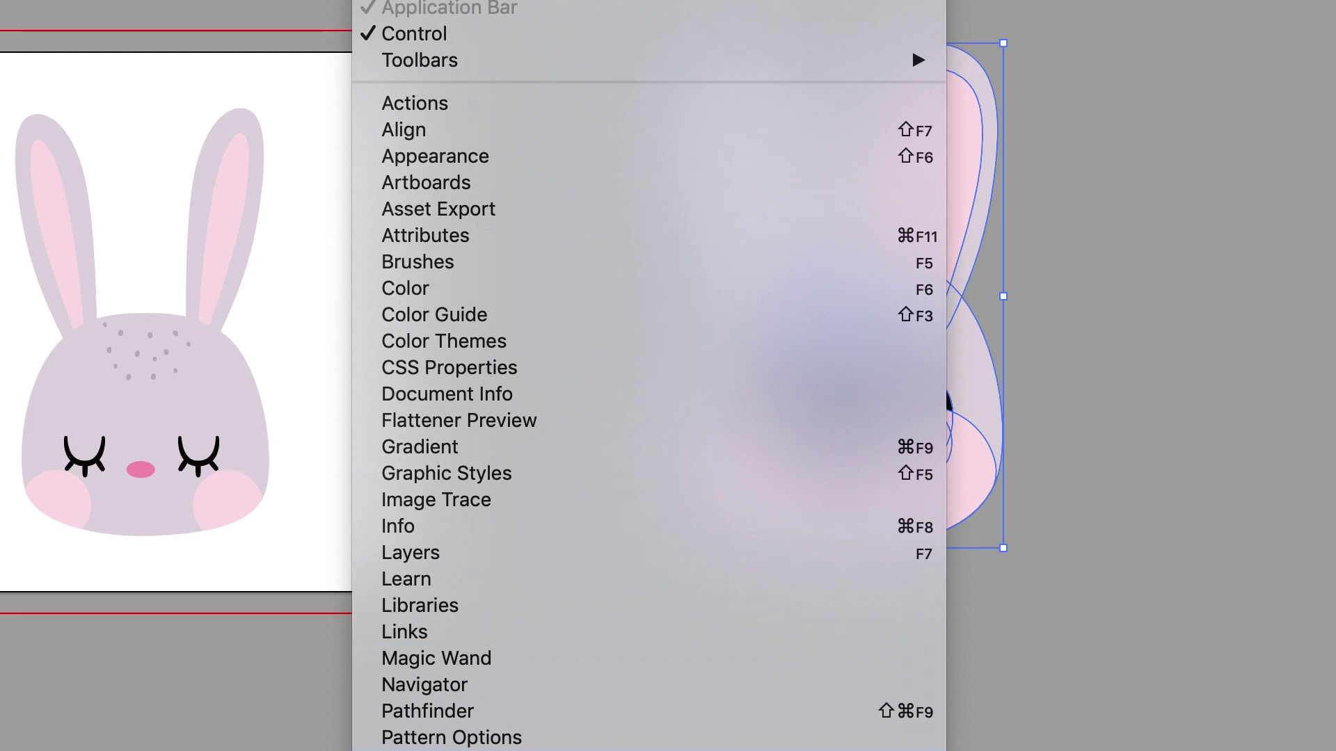
# Step: Unite the offset paths into one bunny silhouette with Pathfinder and fill it with the original bunny's grey-lilac head colour
pyautogui.click(453, 714)
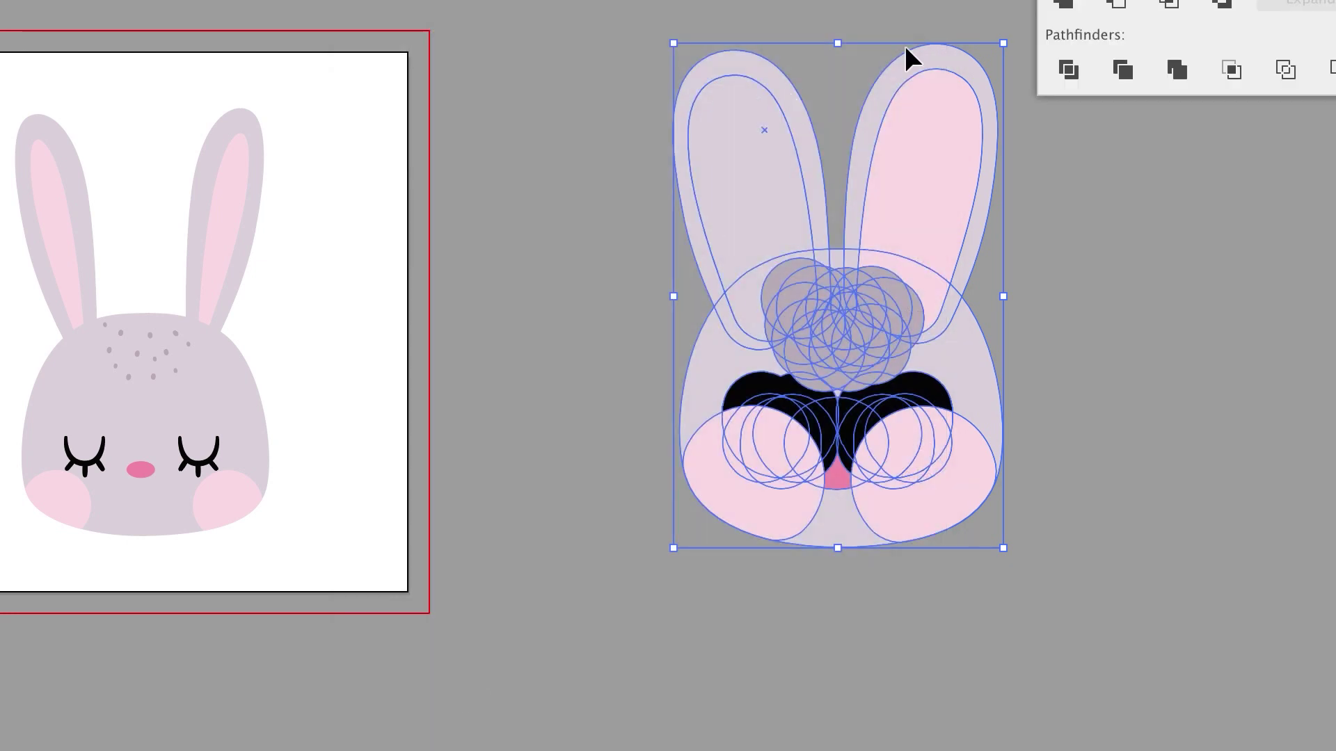
pyautogui.click(1072, 3)
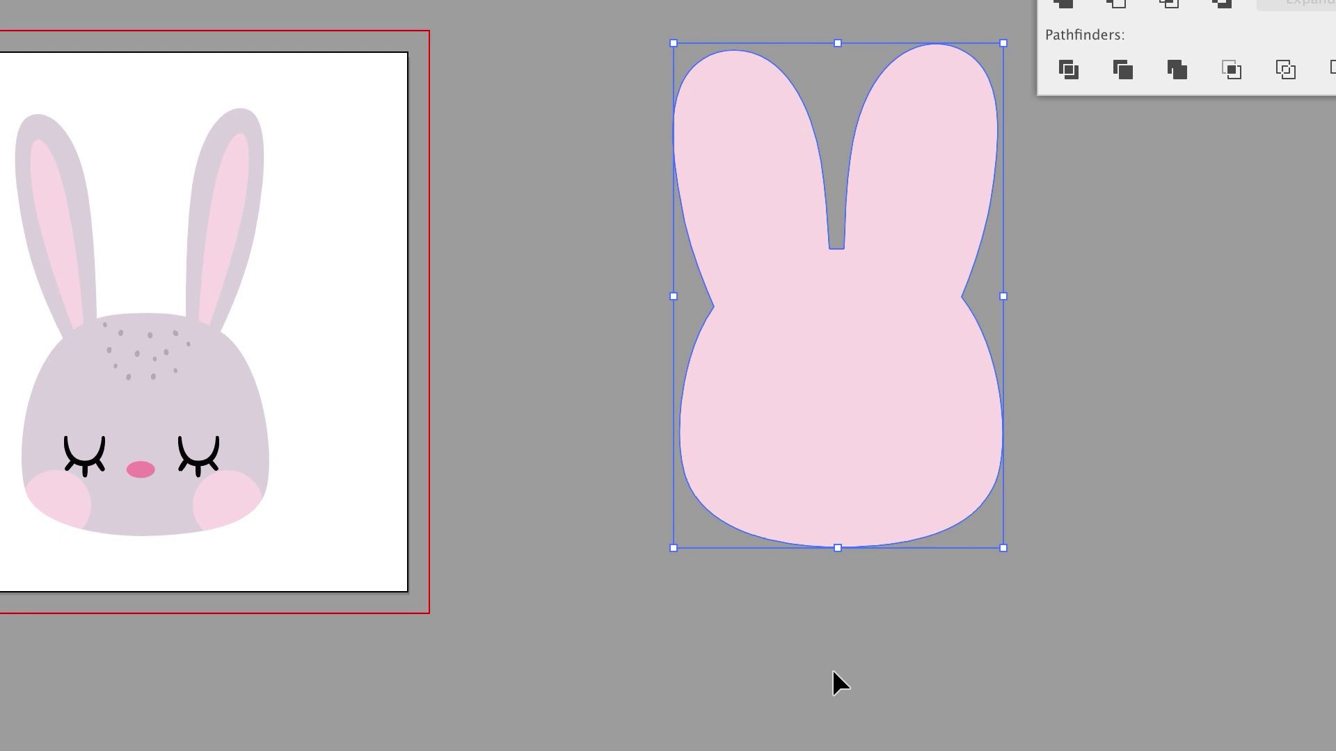
pyautogui.press('a')
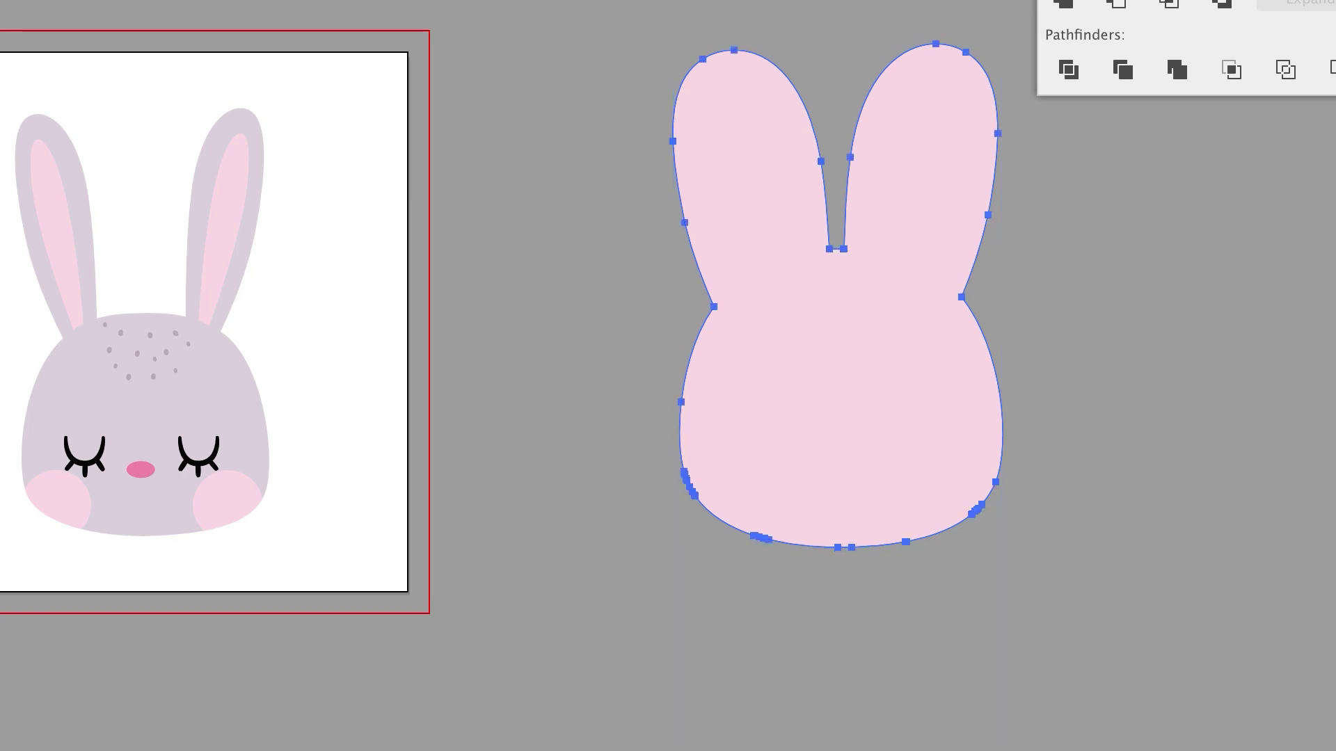
pyautogui.click(2, 160)
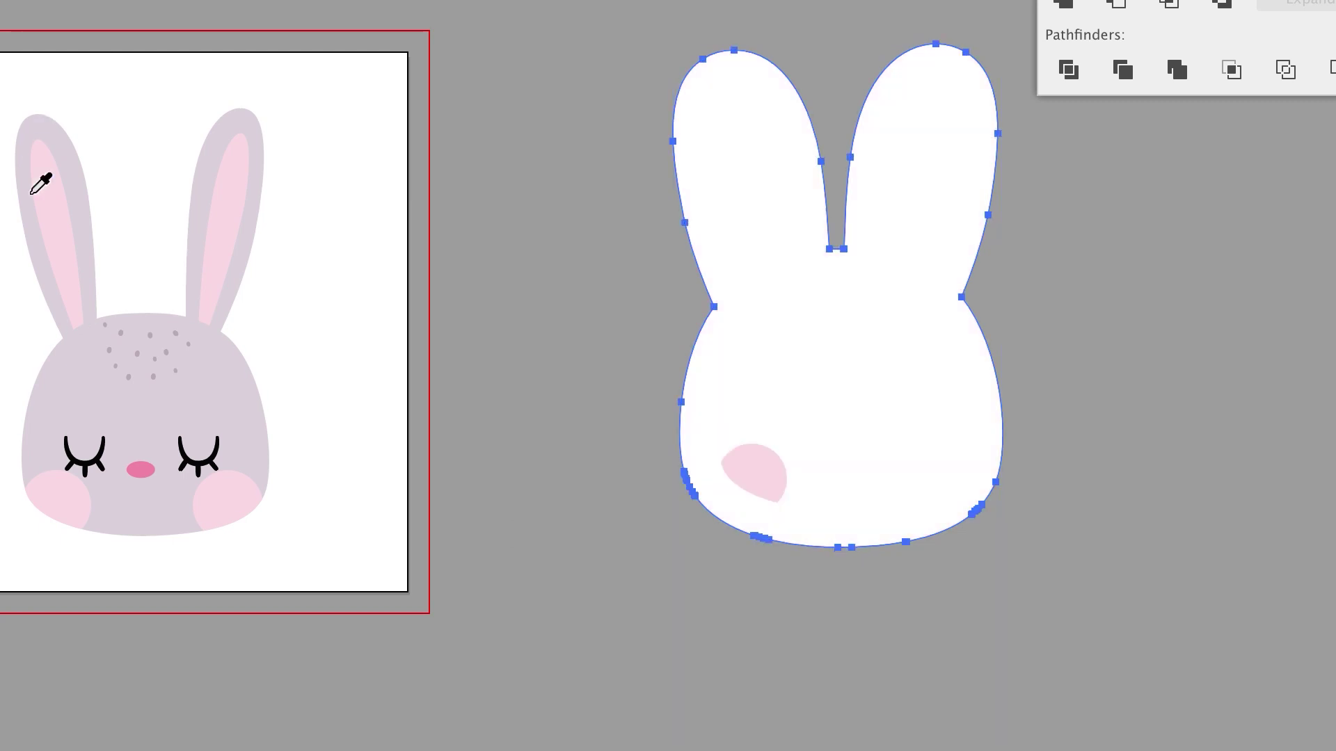
pyautogui.click(169, 416)
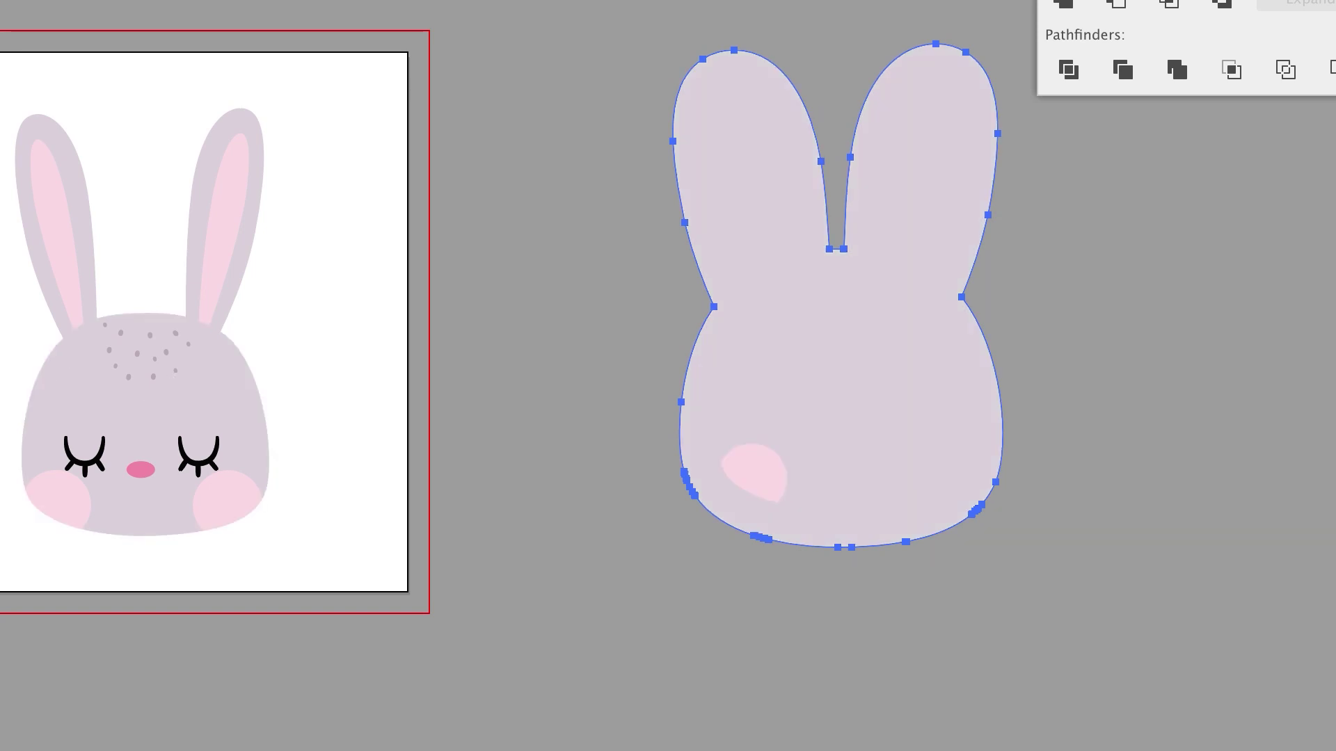
# Step: Unite the silhouette with all leftover bunny pieces inside it and move the merged shape closer to the artboard
pyautogui.press('v')
pyautogui.moveTo(1162, 745); pyautogui.dragTo(515, 126)
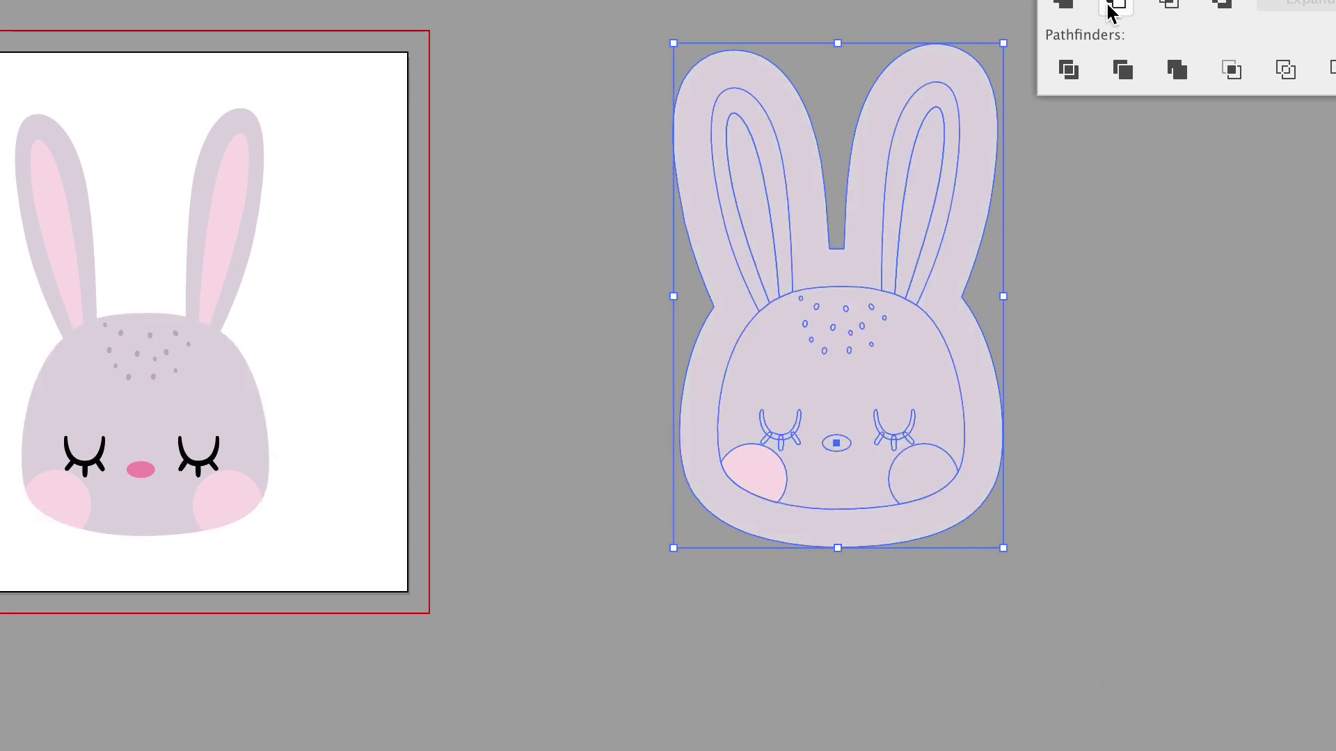
pyautogui.click(1065, 5)
pyautogui.moveTo(901, 403); pyautogui.dragTo(708, 391)
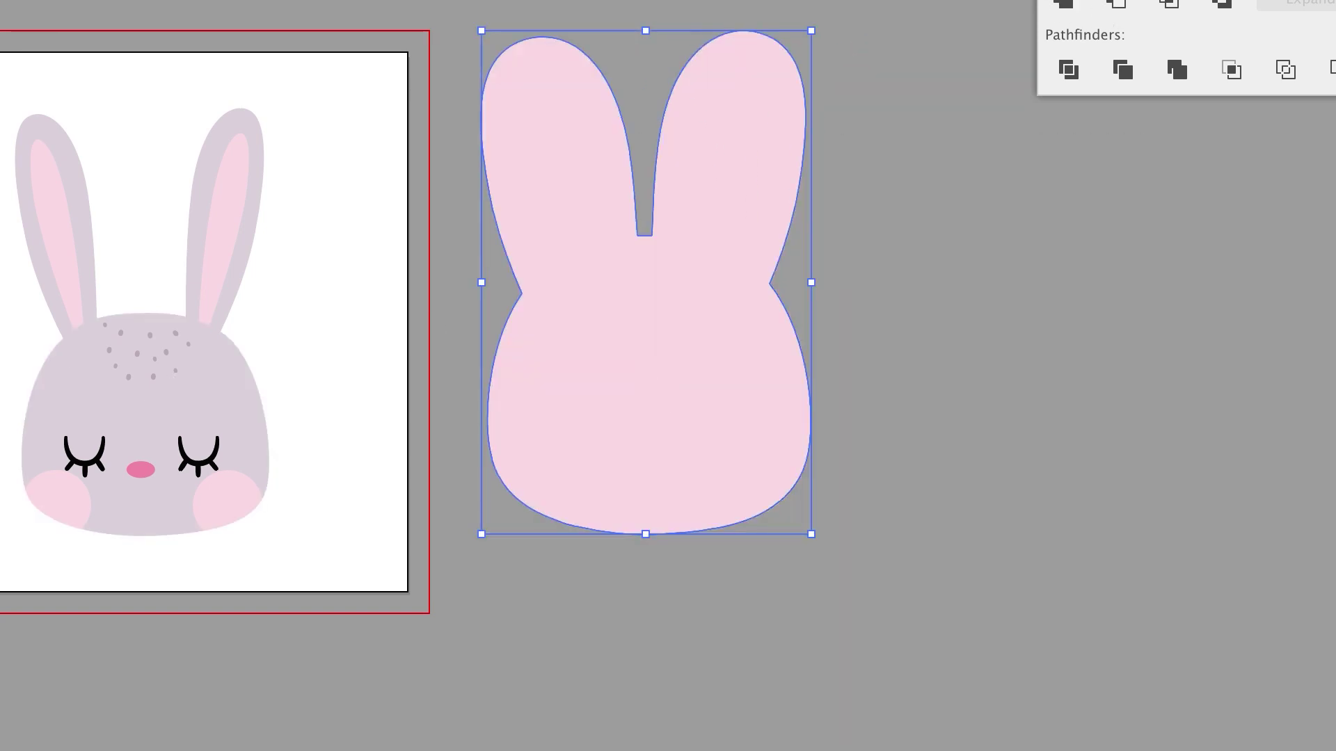
# Step: Fill the merged silhouette with the bunny nose's dark pink and move it over the bunny on the artboard
pyautogui.press('i')
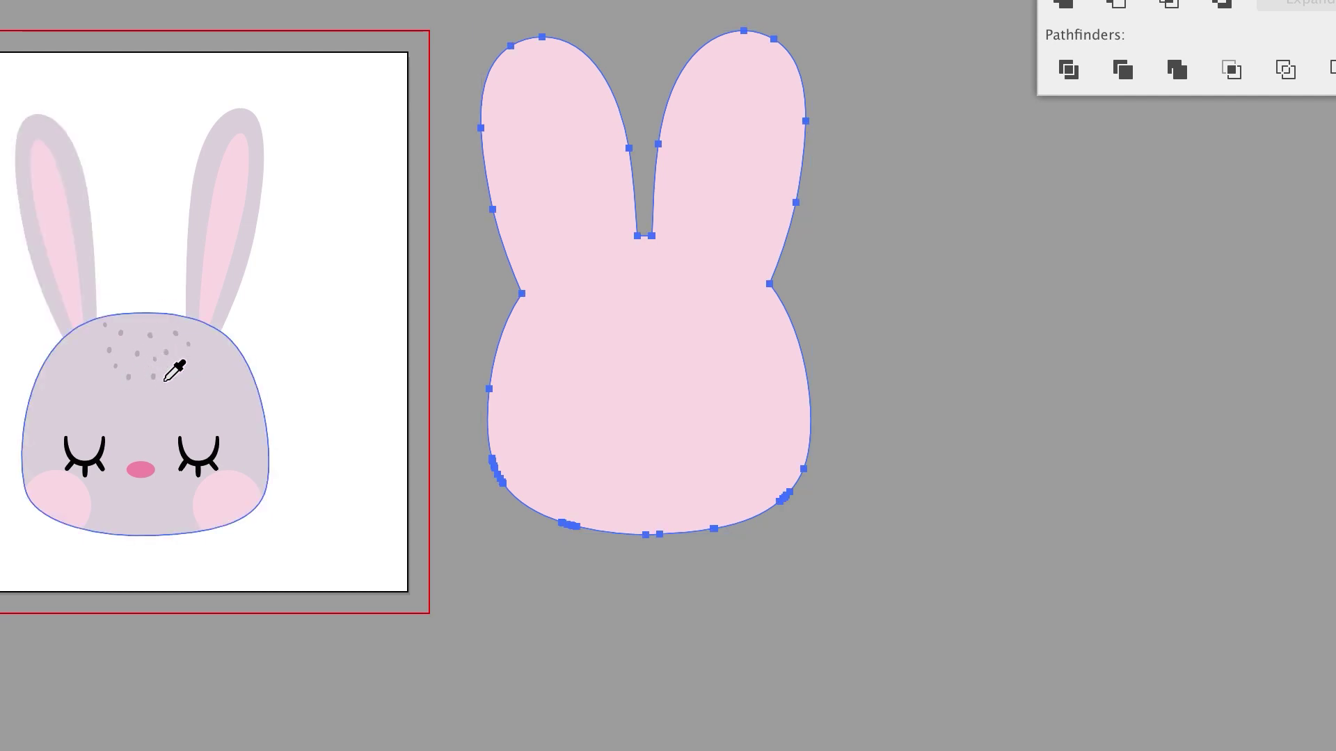
pyautogui.click(148, 475)
pyautogui.press('v')
pyautogui.moveTo(633, 231); pyautogui.dragTo(124, 289)
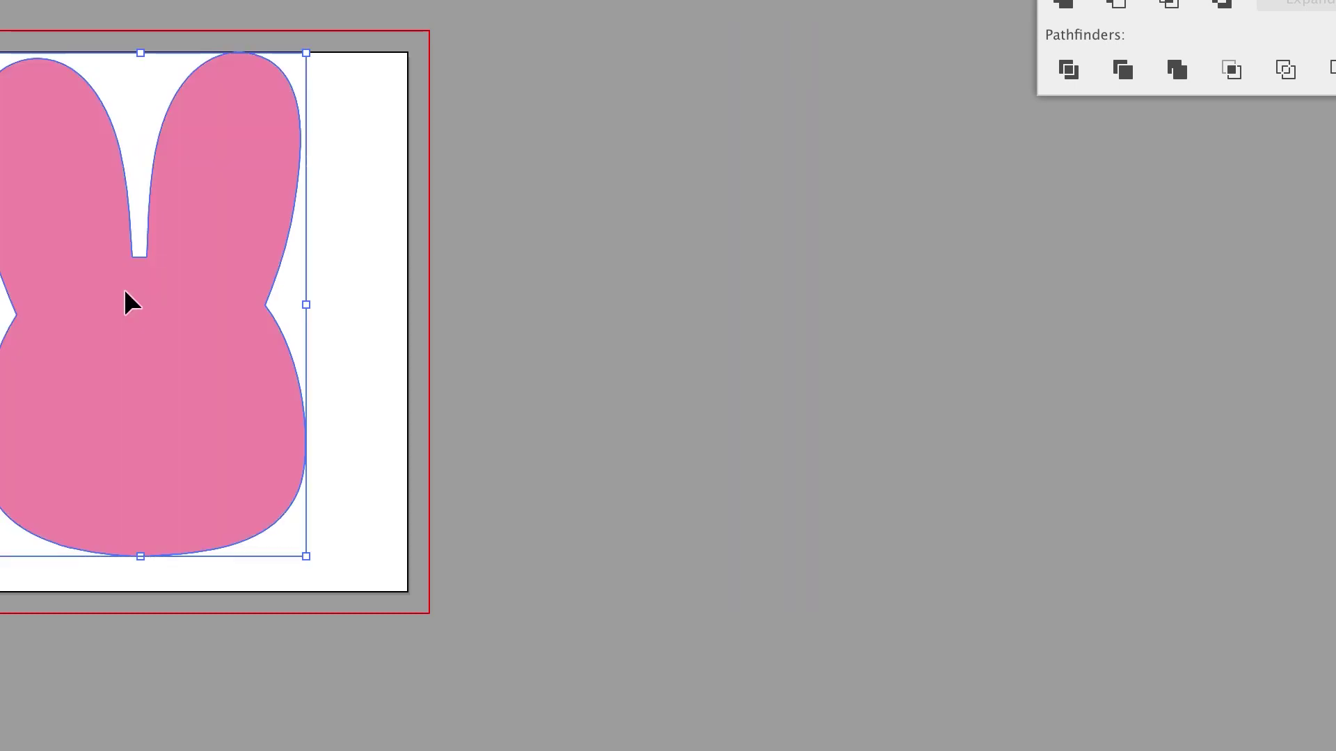
# Step: Send the dark pink silhouette behind the bunny so it forms a border around it
pyautogui.rightClick(159, 334)
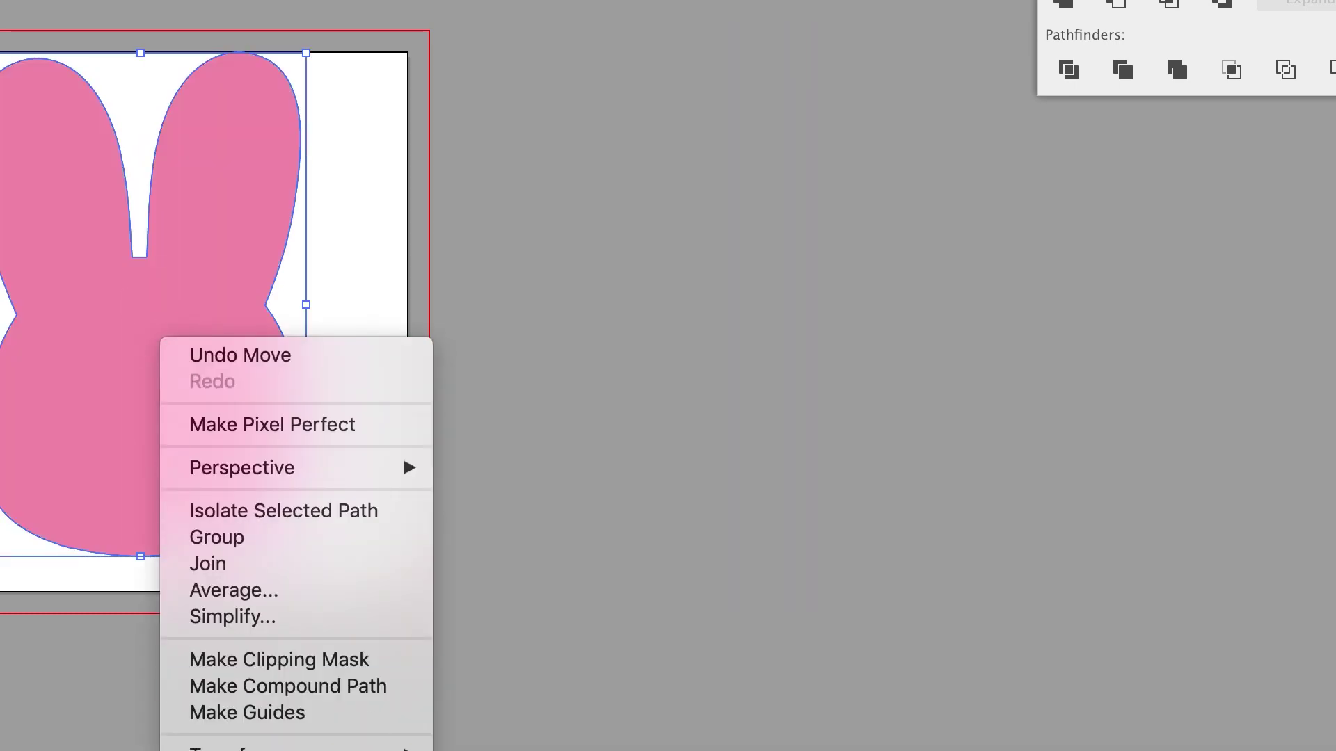
pyautogui.click(576, 709)
pyautogui.moveTo(328, 608); pyautogui.dragTo(2, 42)
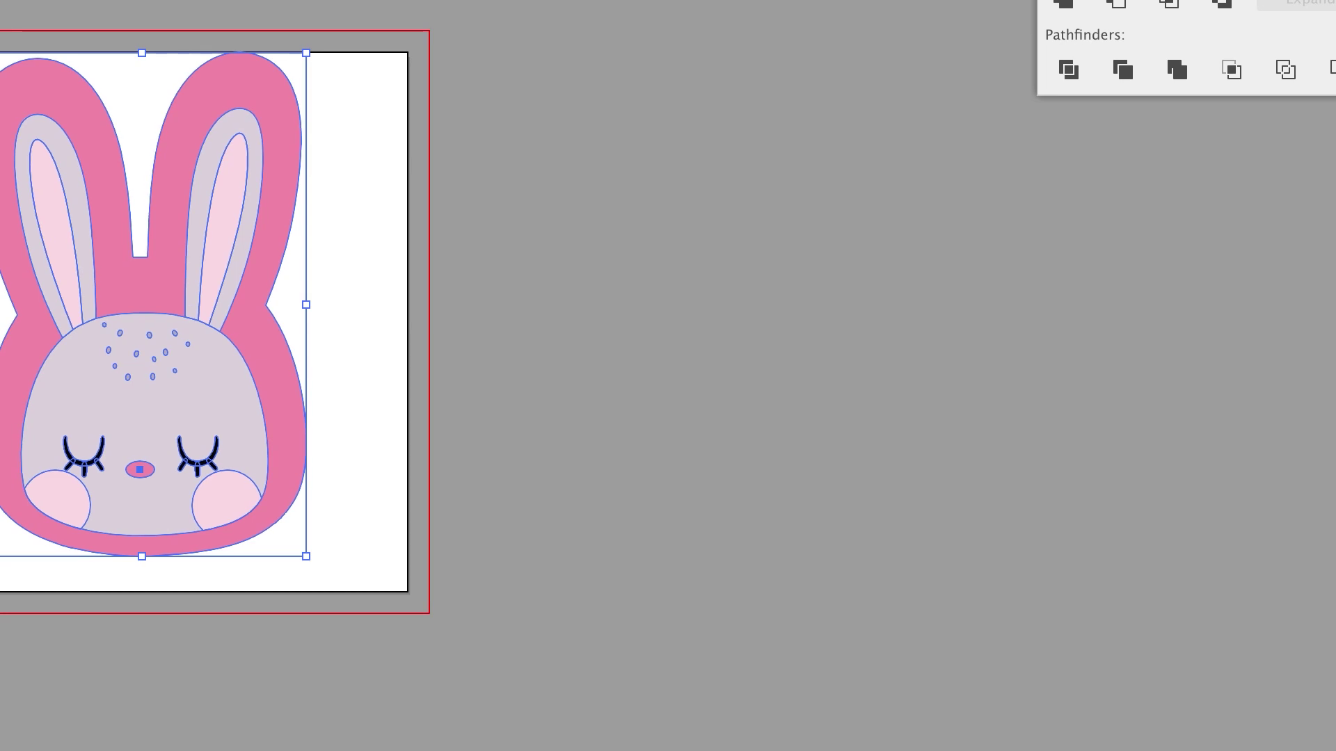
pyautogui.click(586, 503)
# Step: Try to center the bunny and its pink backing silhouette on each other
pyautogui.scroll(2, 405, 495)
pyautogui.scroll(-3, 405, 494)
pyautogui.click(356, 553)
pyautogui.moveTo(355, 550); pyautogui.dragTo(164, 277)
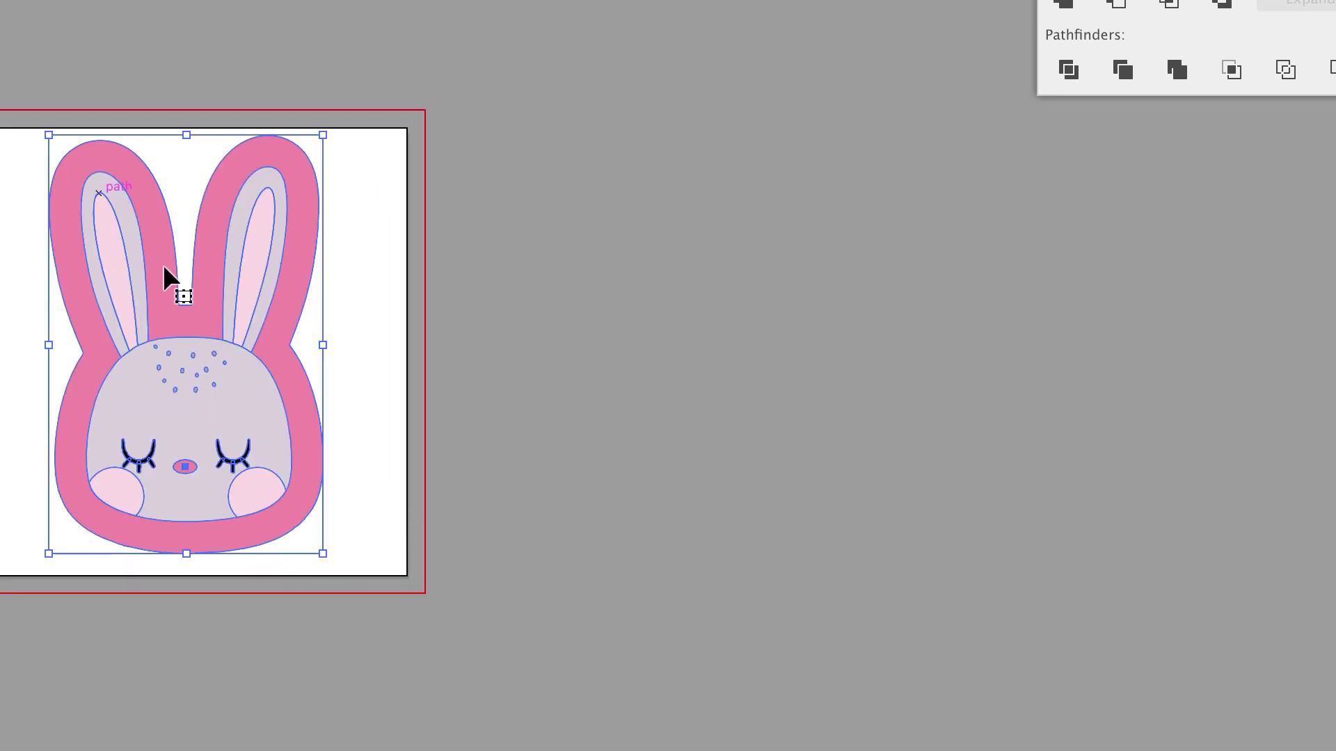
pyautogui.rightClick(324, 551)
pyautogui.click(333, 565)
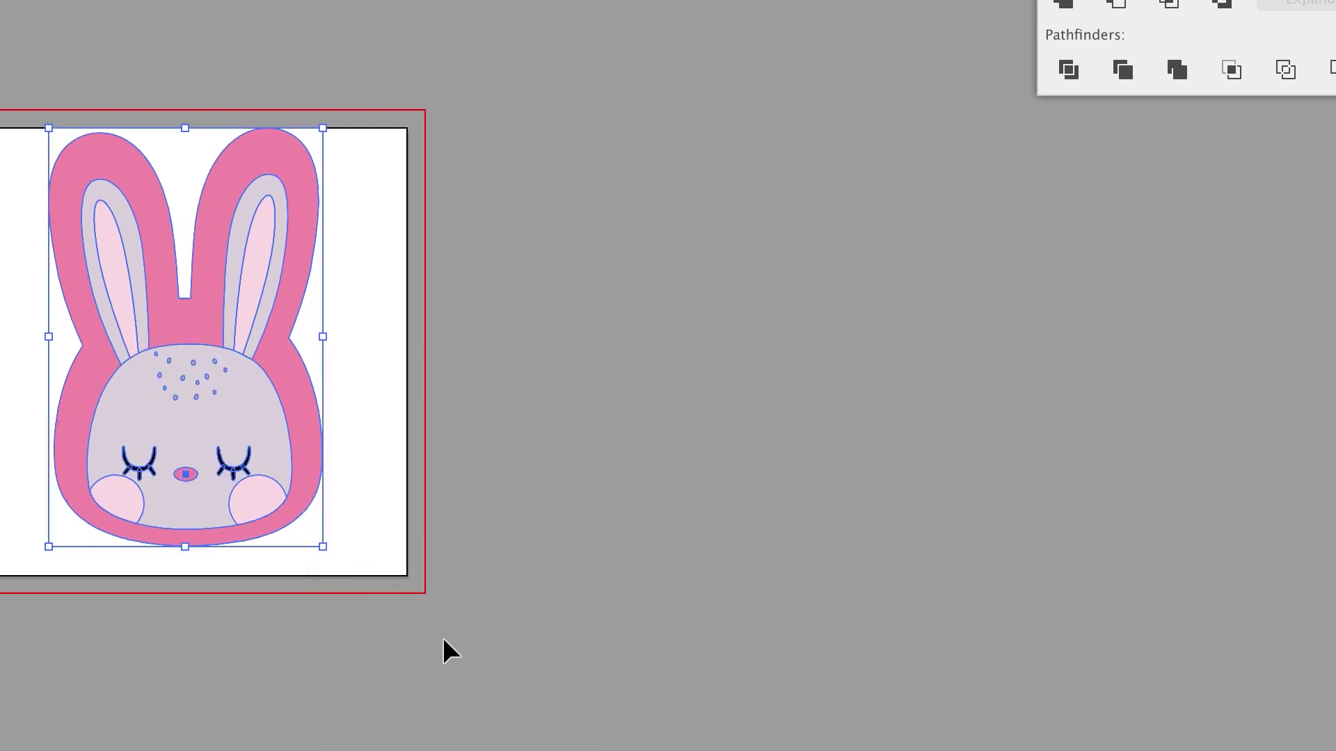
# Step: Scale the bunny and its pink backing together and position them inside the artboard with a small margin above and below
pyautogui.moveTo(323, 547); pyautogui.dragTo(355, 573)
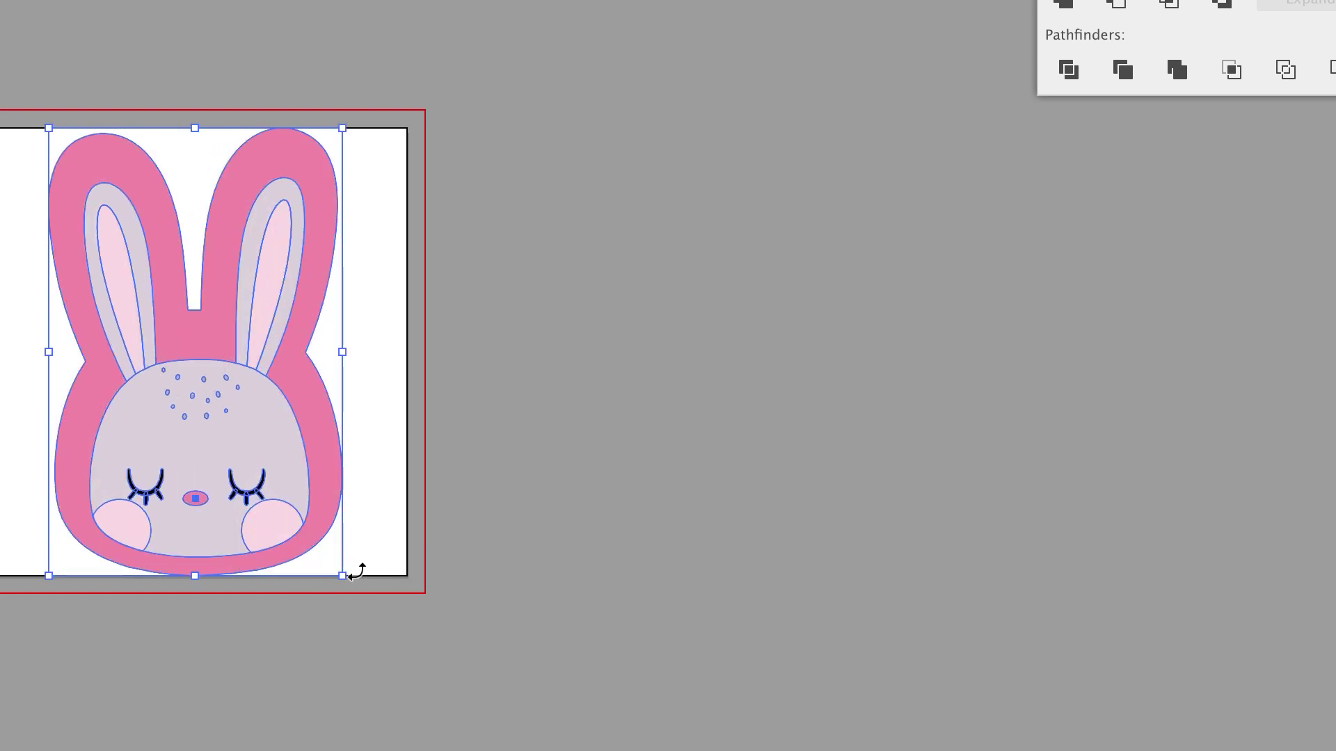
pyautogui.scroll(-2, 356, 572)
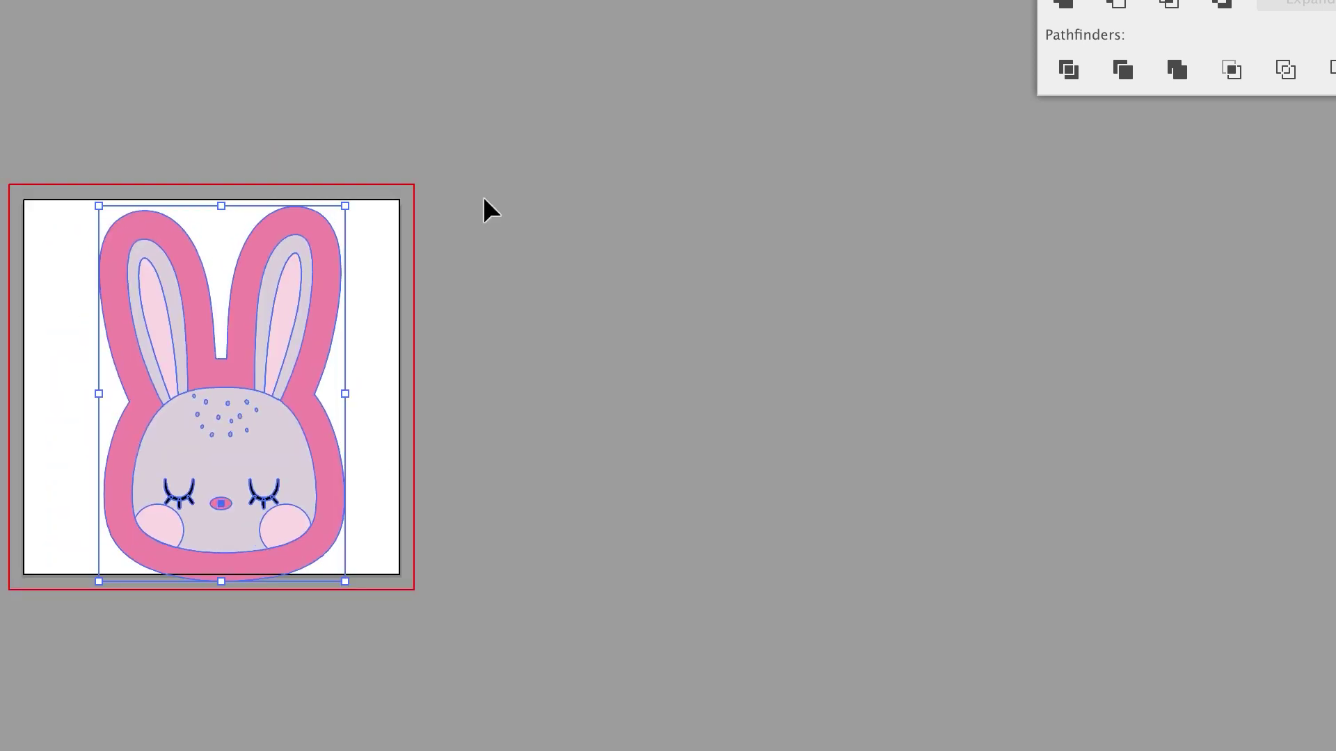
pyautogui.scroll(1, 206, 436)
pyautogui.moveTo(231, 554); pyautogui.dragTo(232, 534)
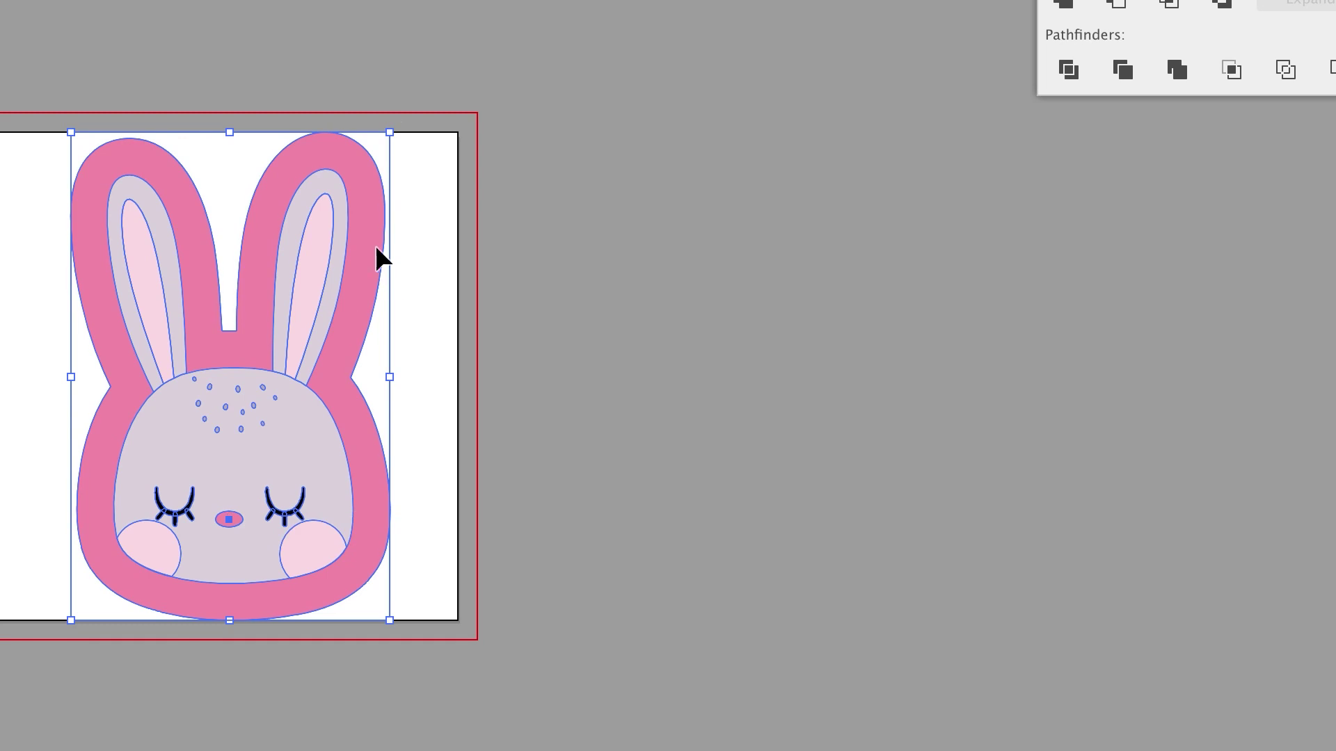
pyautogui.moveTo(388, 140); pyautogui.dragTo(378, 159)
pyautogui.moveTo(319, 298); pyautogui.dragTo(319, 277)
# Step: Copy the pink backing silhouette and paste it in place on a separate layer above the artwork
pyautogui.click(492, 412)
pyautogui.click(376, 452)
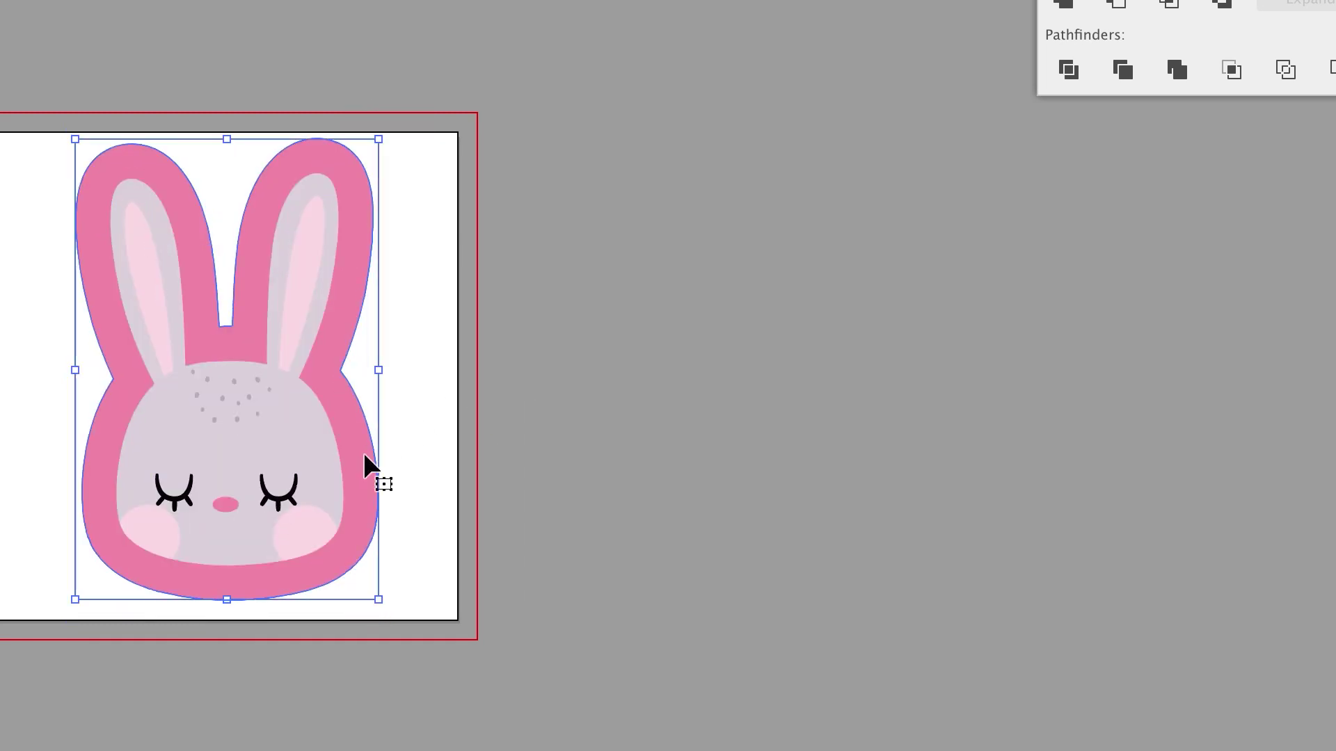
pyautogui.press('F7')
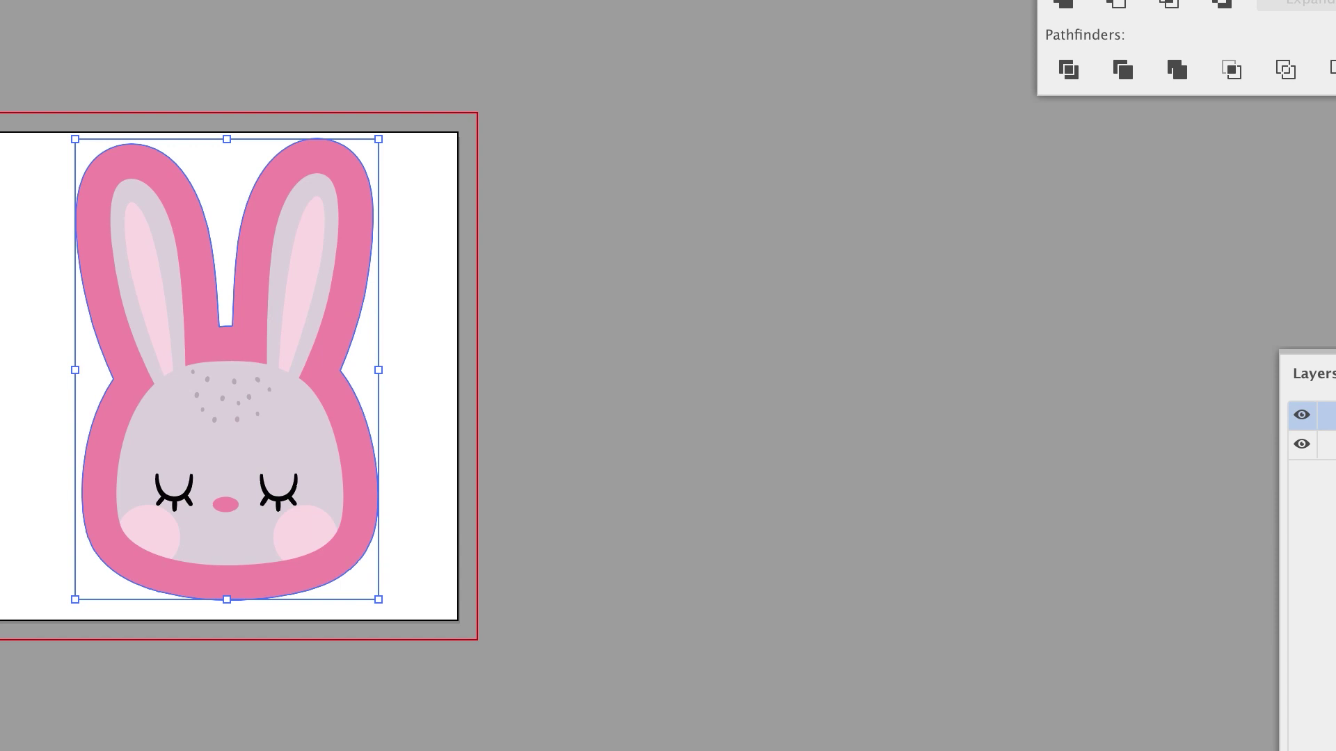
pyautogui.press('a')
pyautogui.press('super+f')
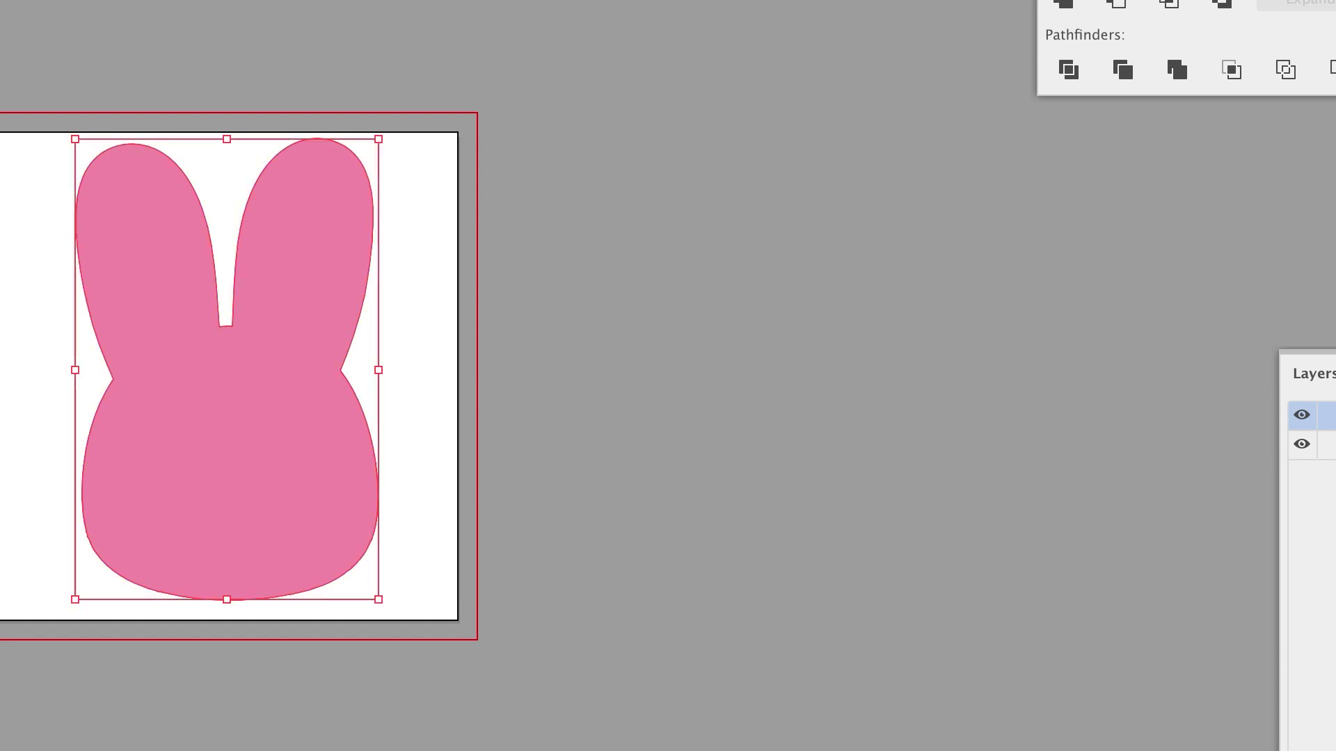
# Step: Turn the copied silhouette into an unfilled cut line with a bright turquoise stroke
pyautogui.hotkey('ctrl', 'shift', '[')
pyautogui.moveTo(910, 70); pyautogui.dragTo(875, 40)
pyautogui.moveTo(1194, 54); pyautogui.dragTo(1237, 42)
pyautogui.click(1273, 228)
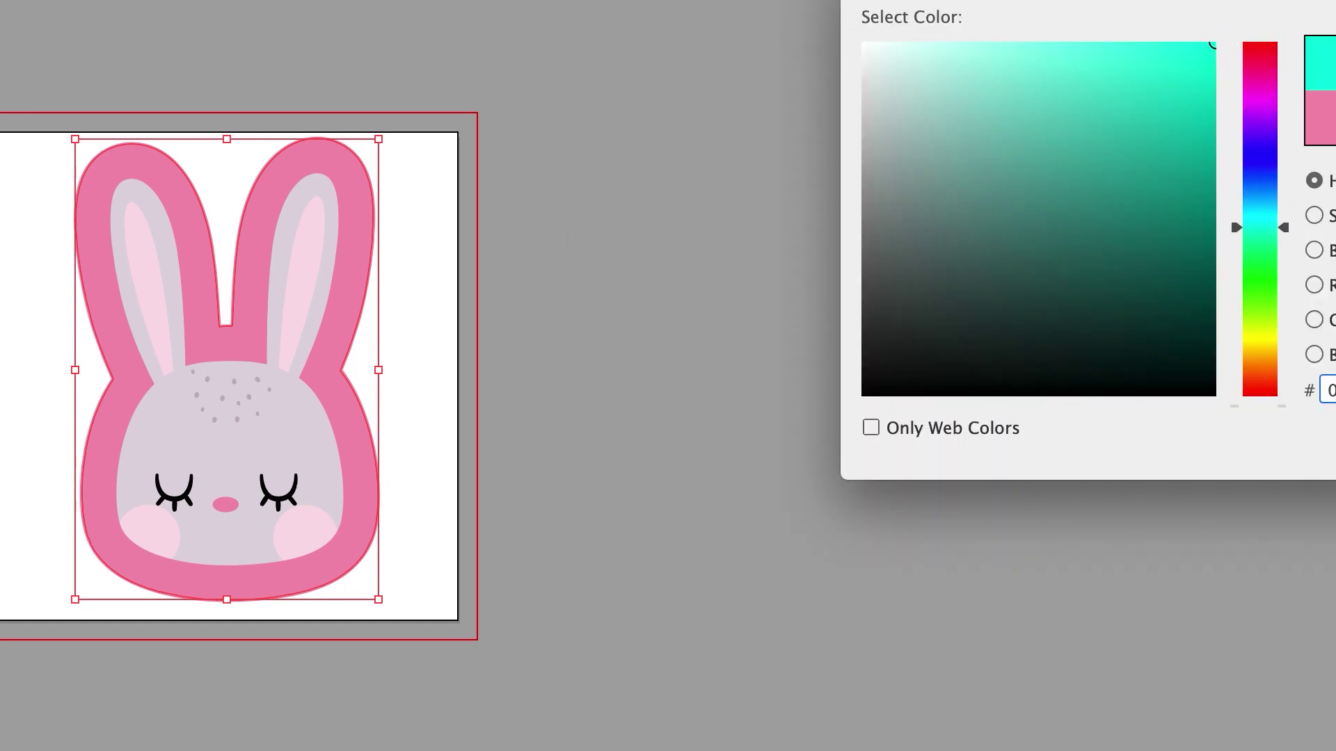
pyautogui.press('Return')
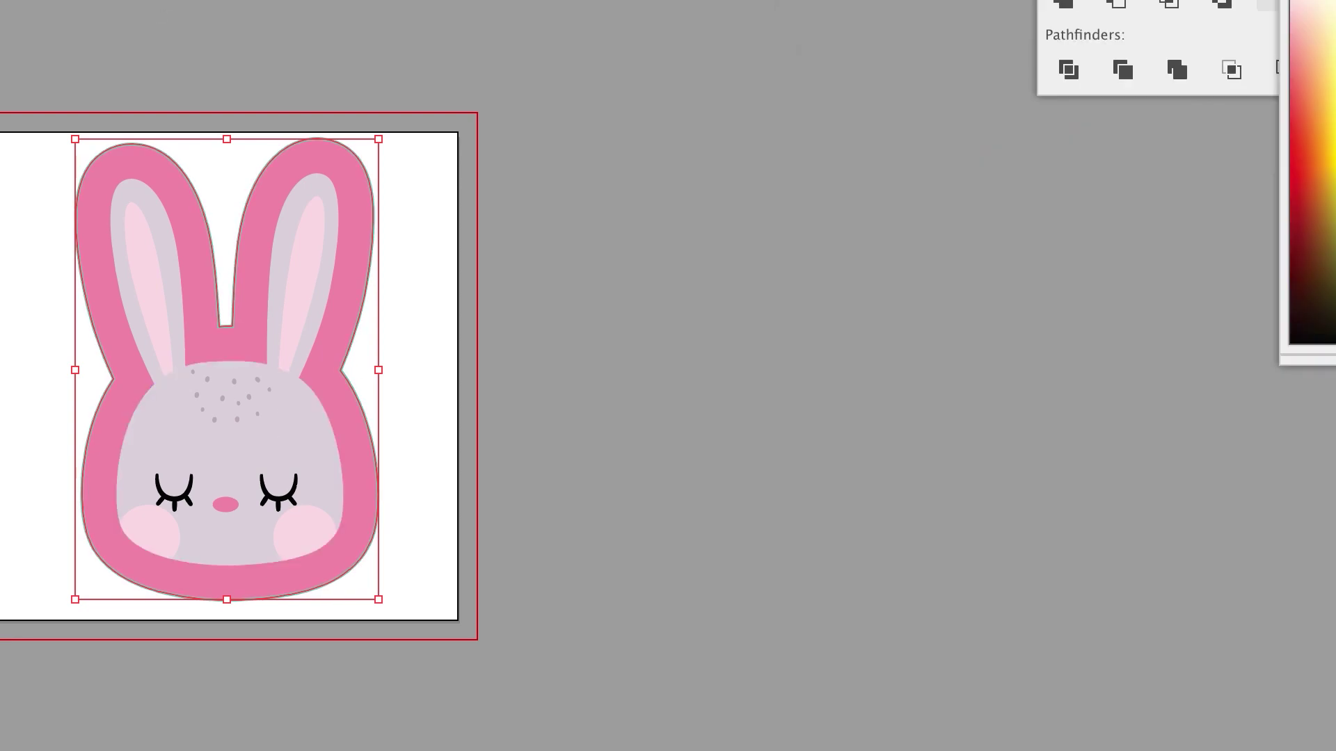
pyautogui.press('super+shift+a')
# Step: Try the inner ear's light pink as the fill of the bunny's backing silhouette, and undo it
pyautogui.scroll(2, 229, 109)
pyautogui.click(307, 191)
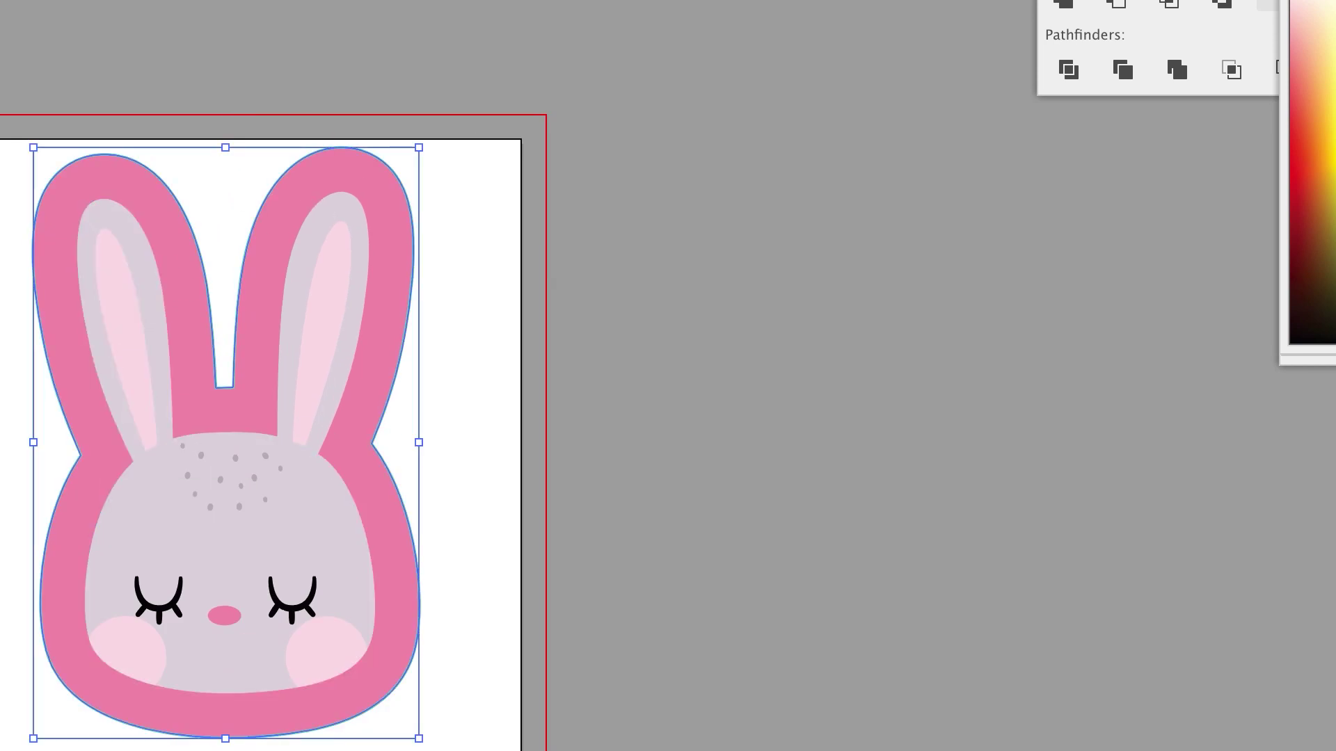
pyautogui.press('i')
pyautogui.click(113, 284)
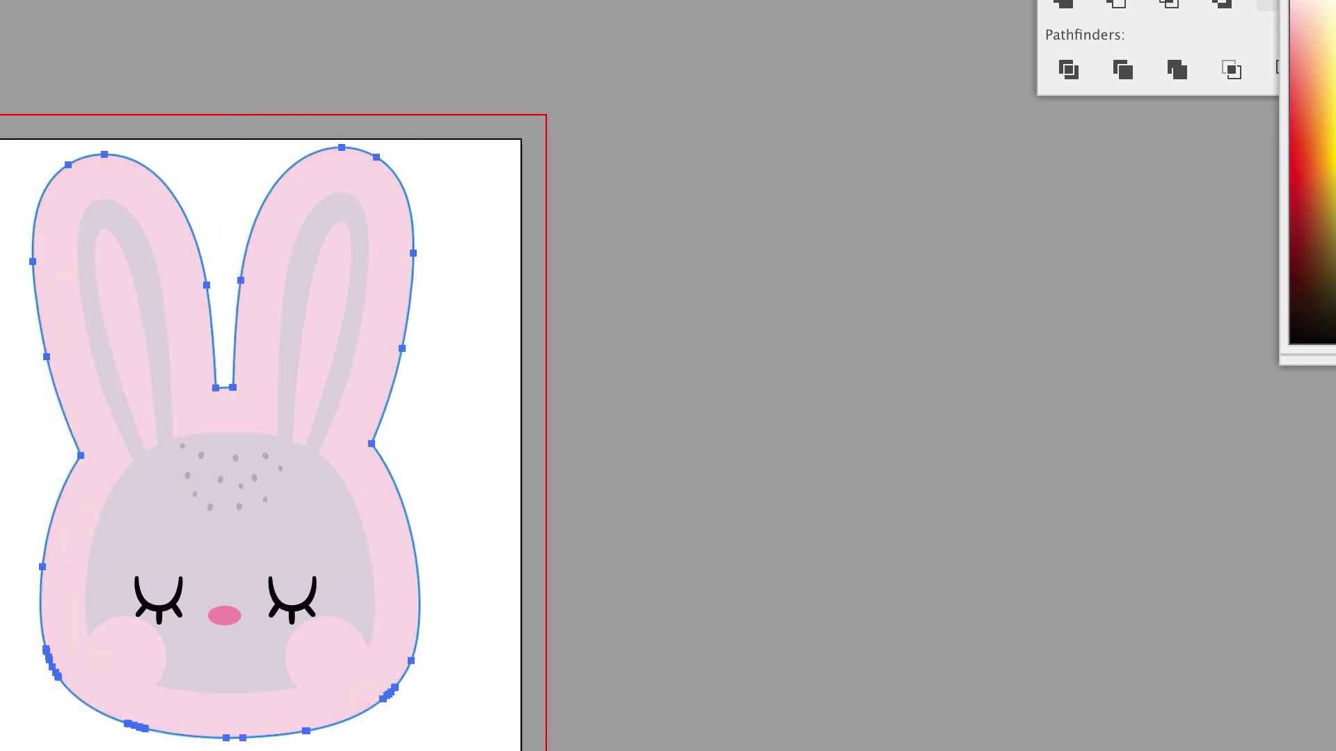
pyautogui.press('v')
pyautogui.press('super+shift+a')
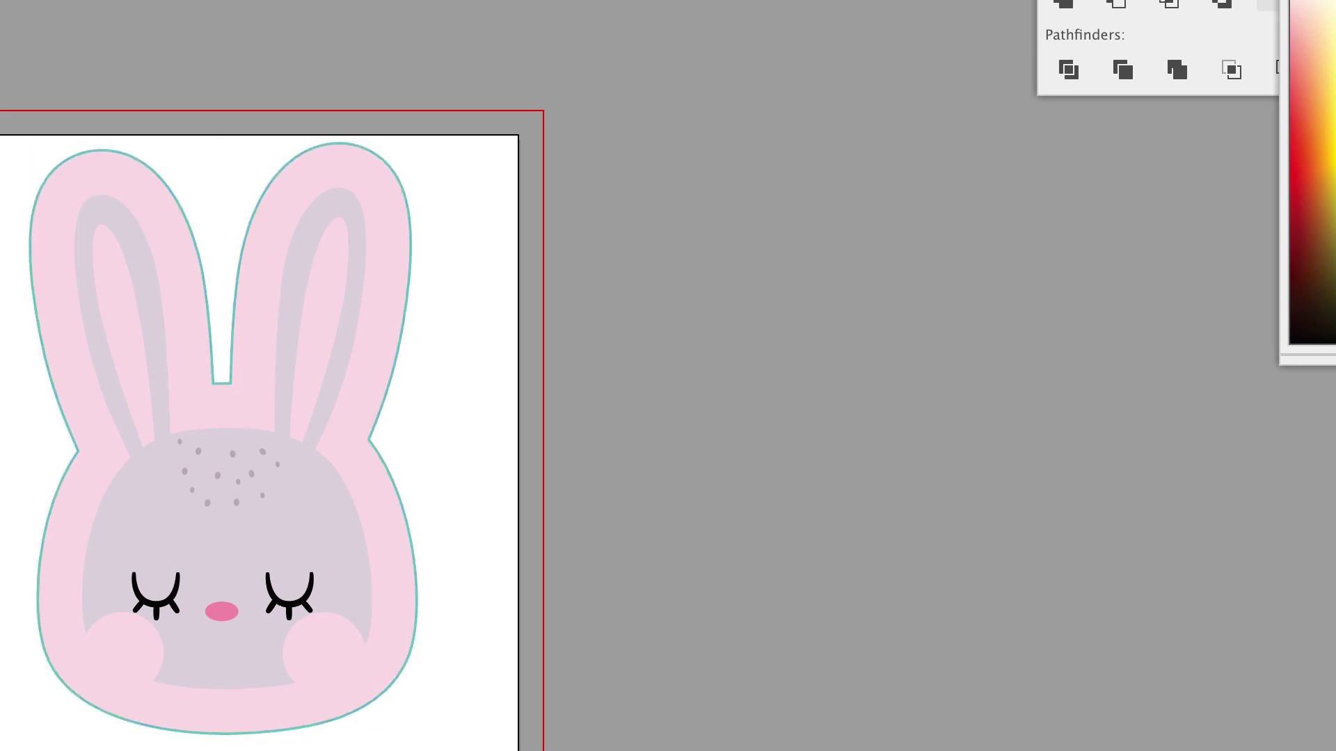
pyautogui.scroll(-3, 1103, 728)
pyautogui.hscroll(2, 1104, 728)
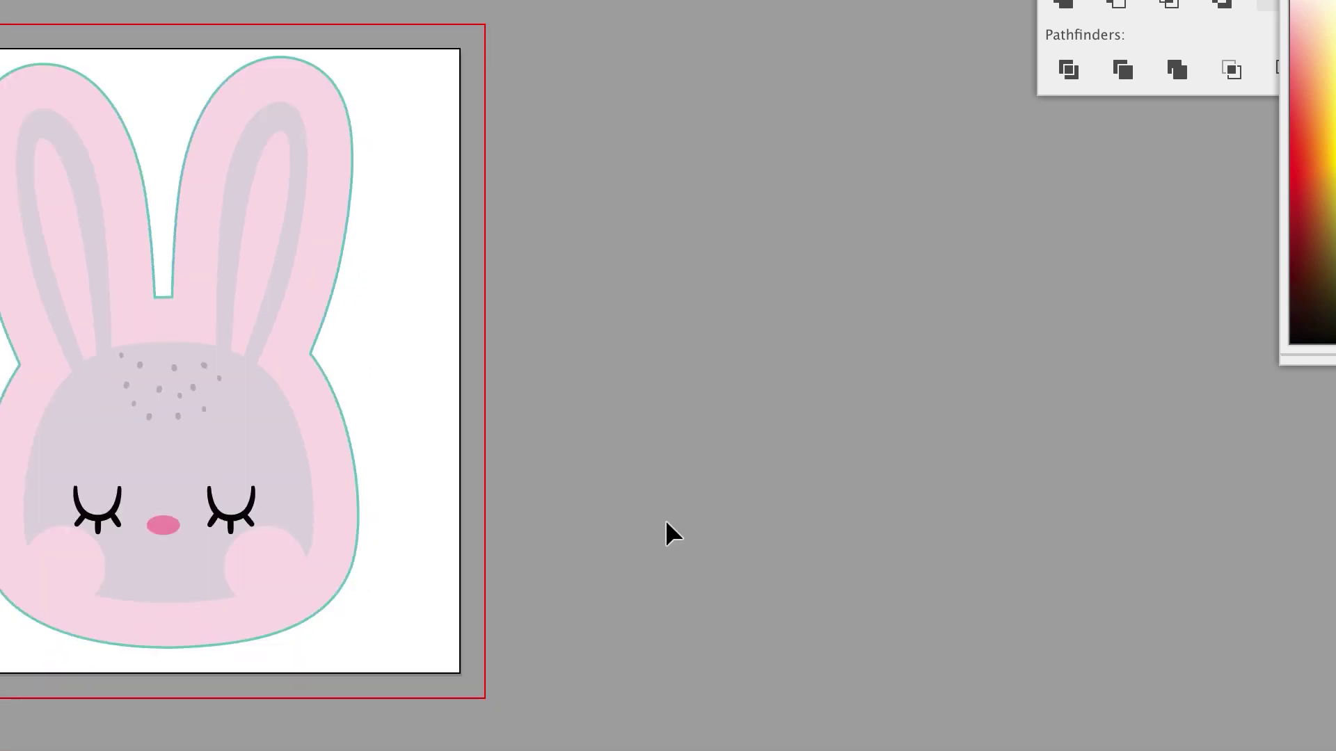
pyautogui.press('super+z')
pyautogui.click(484, 407)
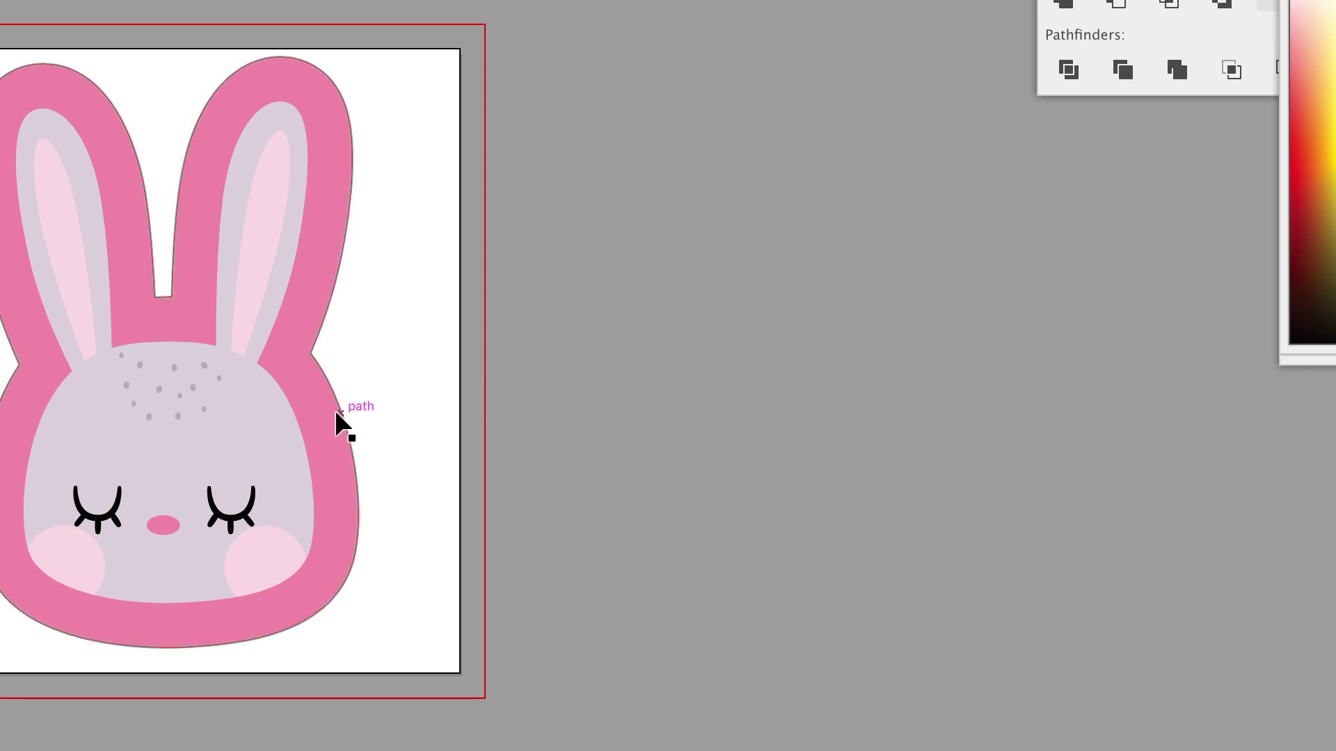
# Step: Fill the silhouette behind the bunny with white and toggle the cut line layer's visibility to check it
pyautogui.click(319, 427)
pyautogui.moveTo(970, 103); pyautogui.dragTo(846, 22)
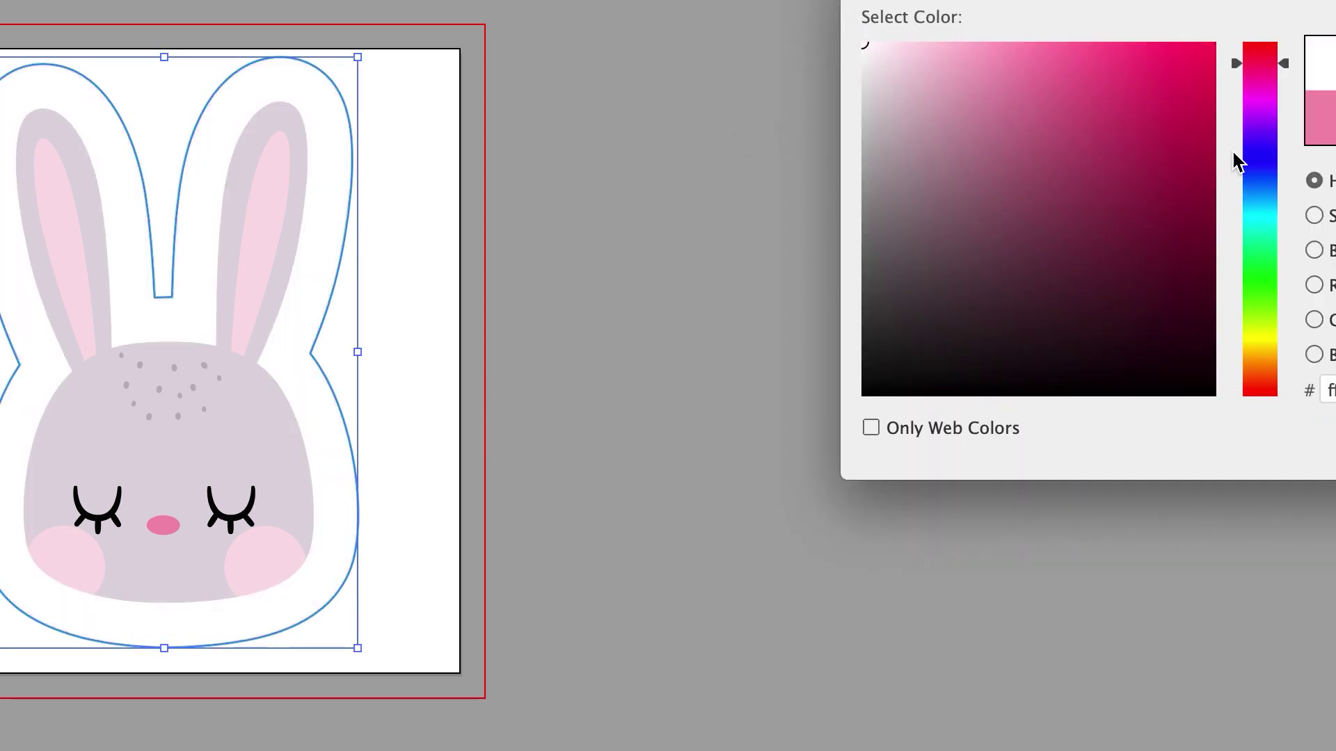
pyautogui.press('Return')
pyautogui.click(537, 536)
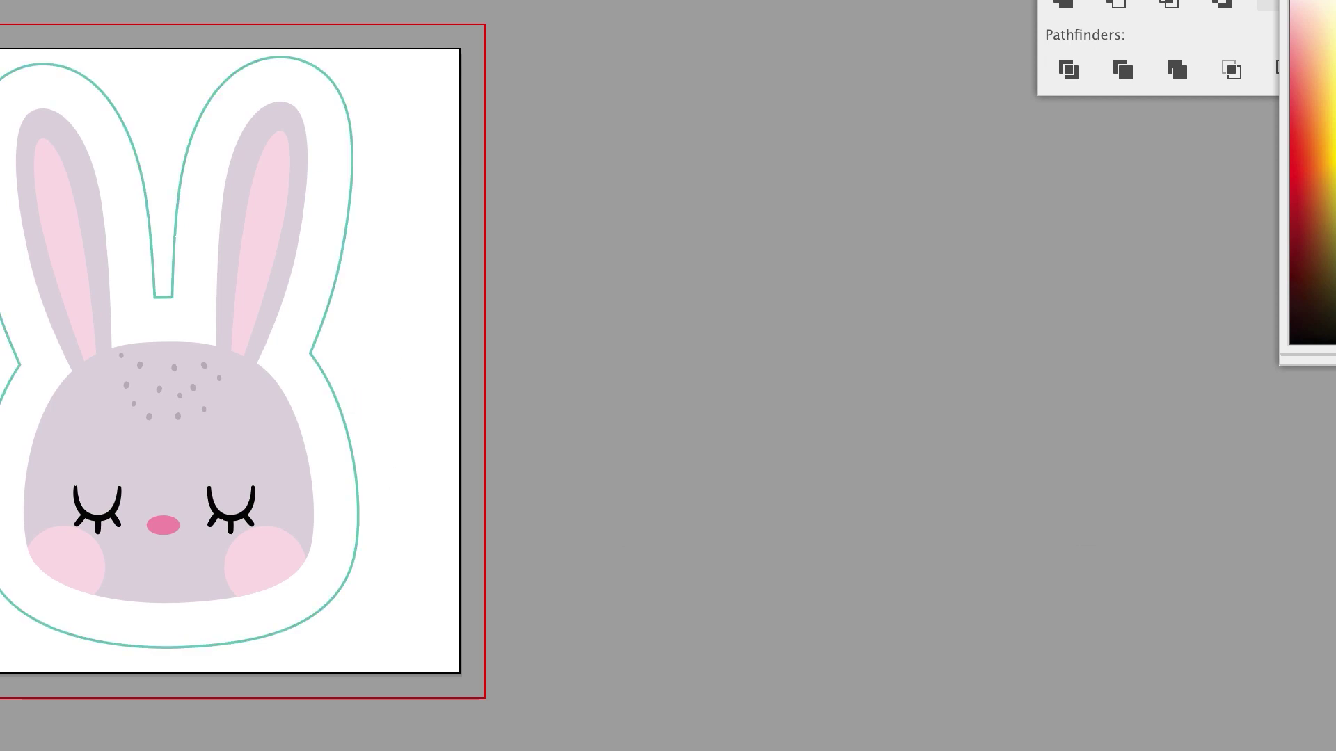
pyautogui.click(1300, 417)
pyautogui.click(1300, 417)
pyautogui.scroll(-2, 524, 617)
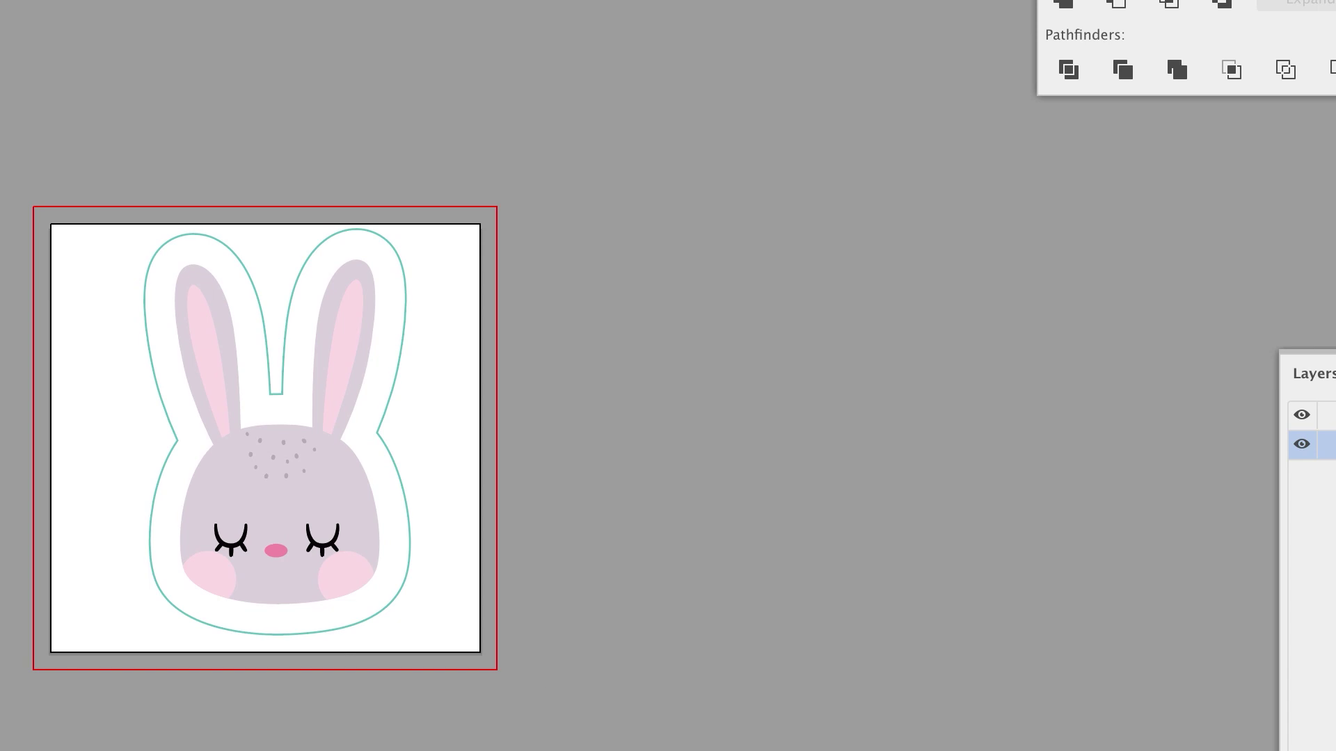
# Step: Duplicate the bunny artboard with its contents directly beside the original
pyautogui.hotkey('shift', 'o')
pyautogui.moveTo(381, 410); pyautogui.dragTo(850, 410)
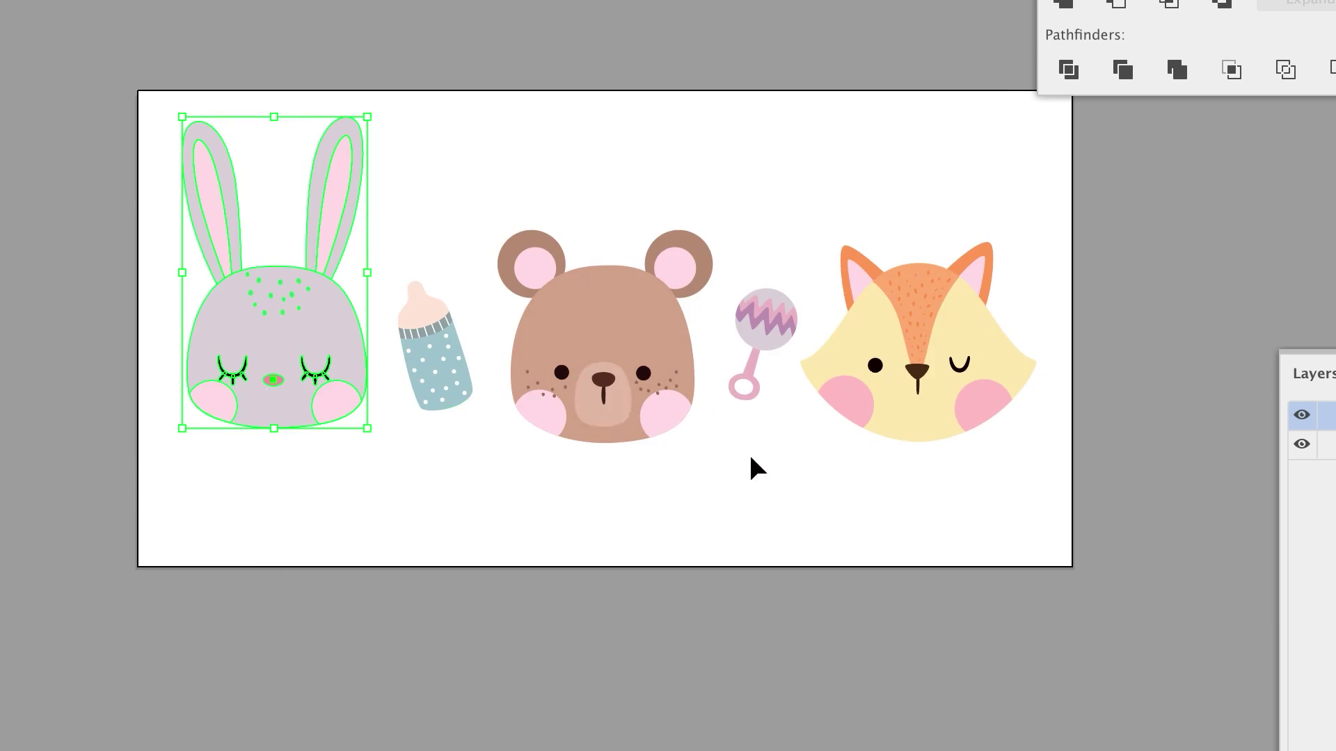
# Step: Copy the bear head from the source illustration with the bunny, bear and fox
pyautogui.click(633, 320)
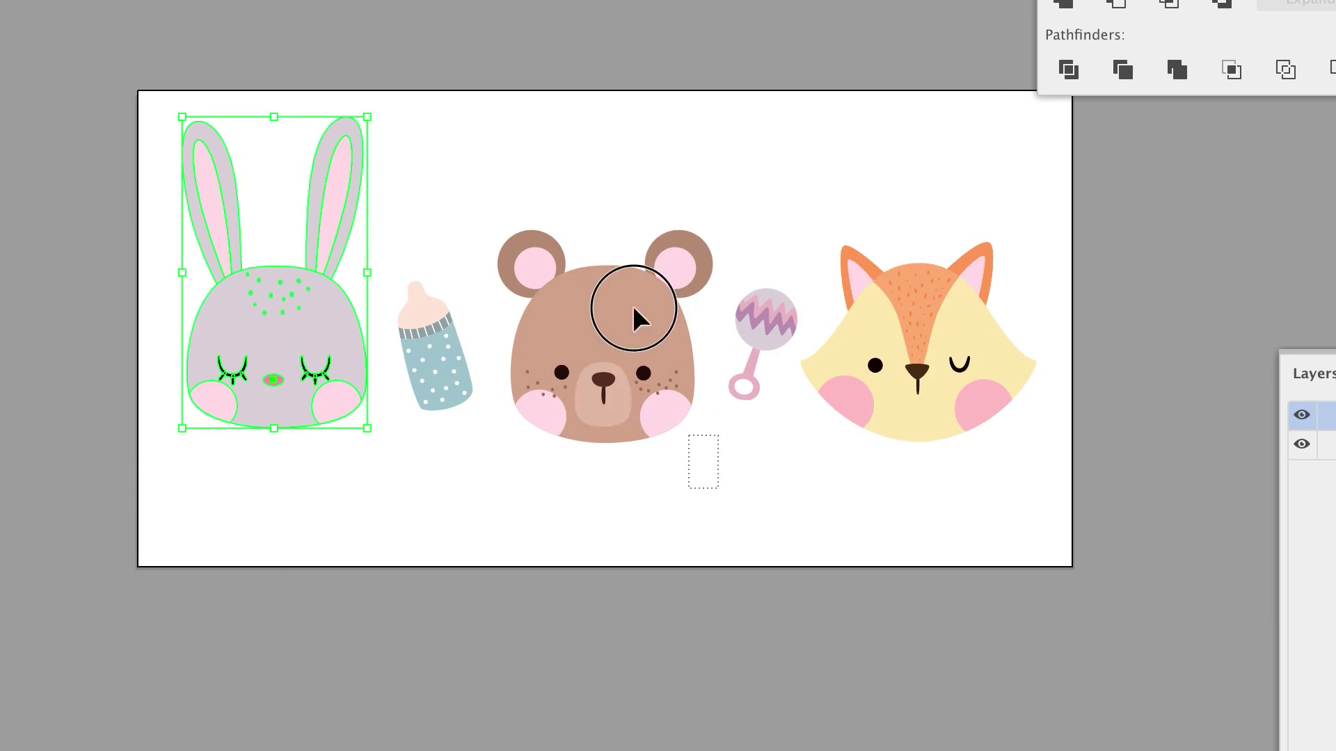
pyautogui.moveTo(633, 308); pyautogui.dragTo(522, 250)
pyautogui.press('super+c')
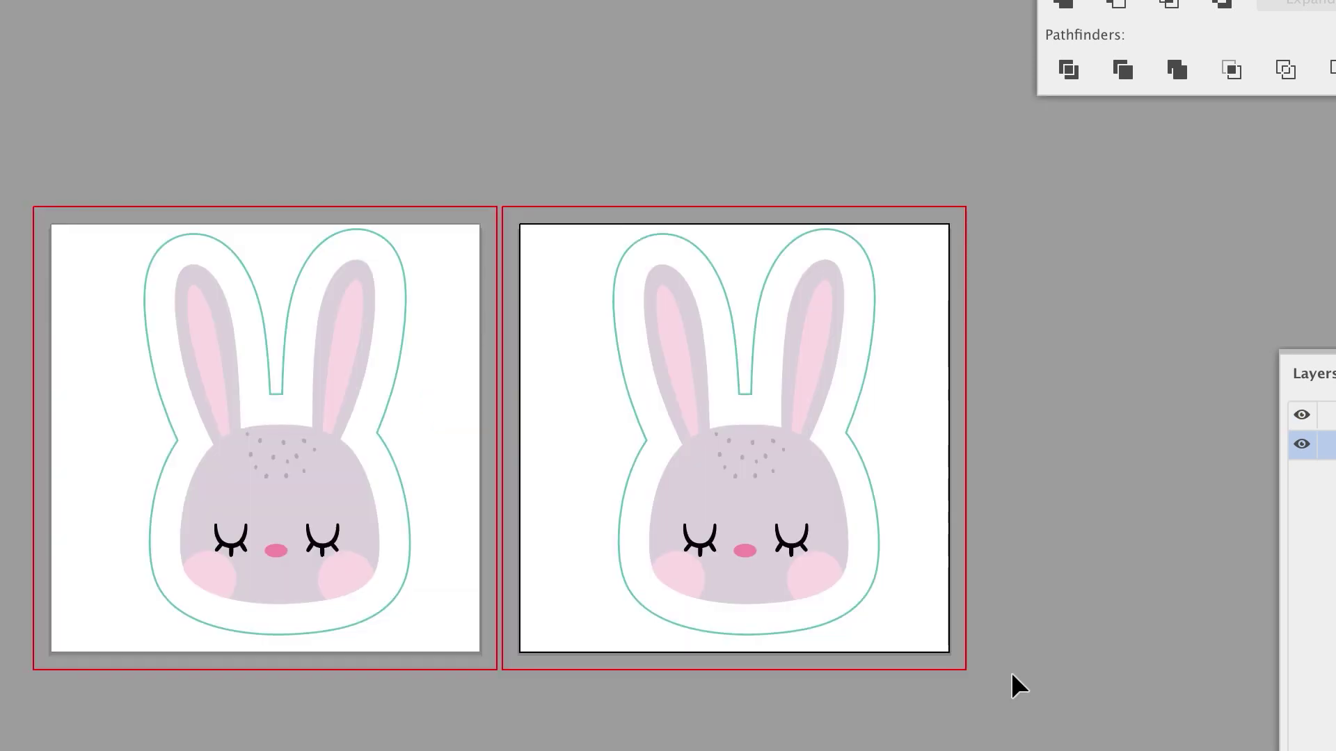
# Step: Replace the bunny on the duplicated artboard with the copied bear and scale the bear down to leave room for a border
pyautogui.moveTo(916, 716); pyautogui.dragTo(588, 188)
pyautogui.press('Delete')
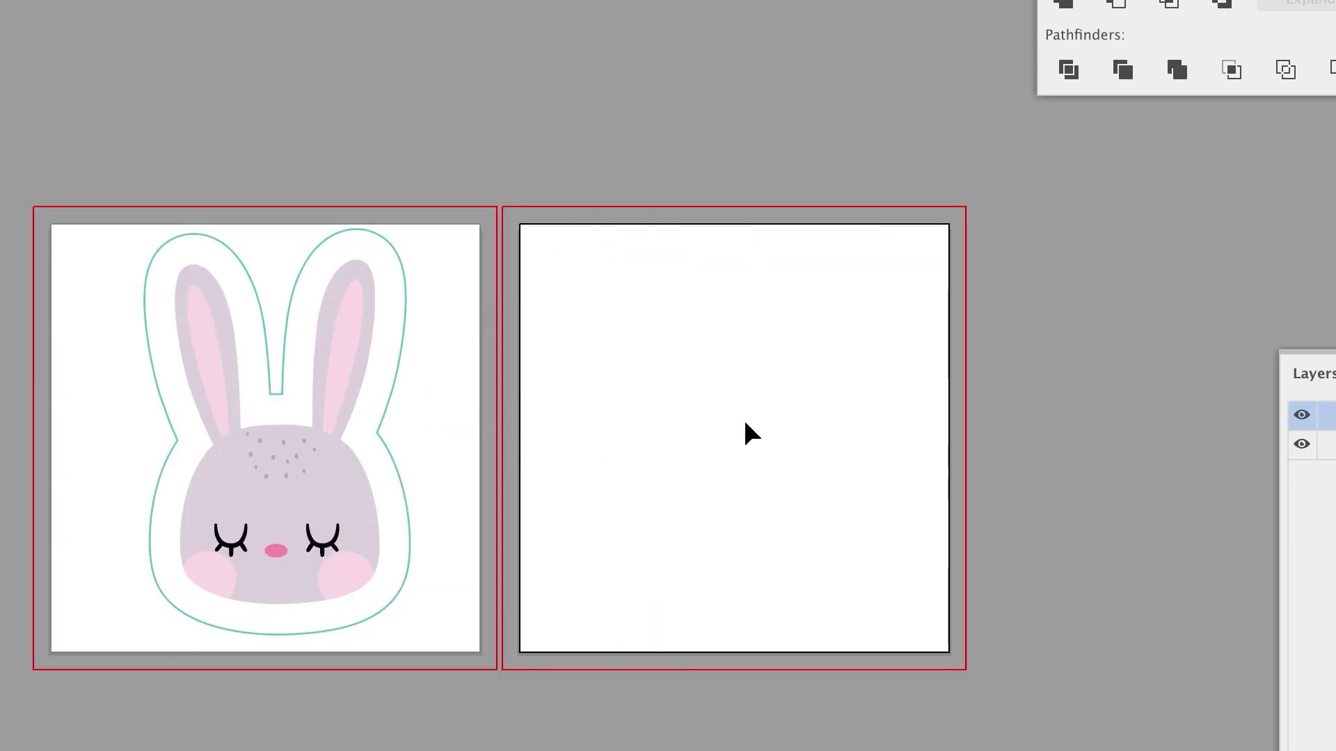
pyautogui.hotkey('ctrl', 'v')
pyautogui.moveTo(698, 447); pyautogui.dragTo(742, 448)
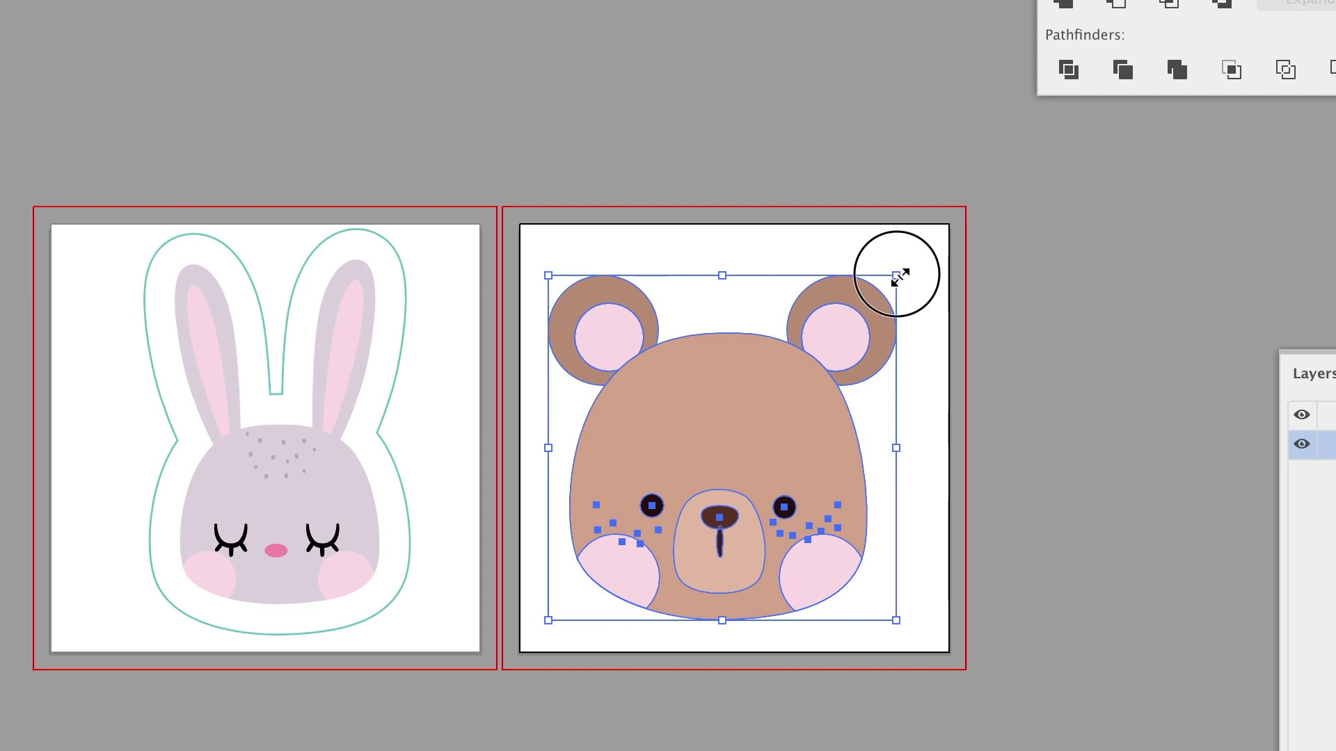
pyautogui.moveTo(897, 276); pyautogui.dragTo(871, 312)
# Step: Duplicate the bear beside its artboard and offset the duplicate's paths by 0.3528 cm with round joins
pyautogui.moveTo(762, 480); pyautogui.dragTo(1125, 438)
pyautogui.hscroll(5, 1044, 442)
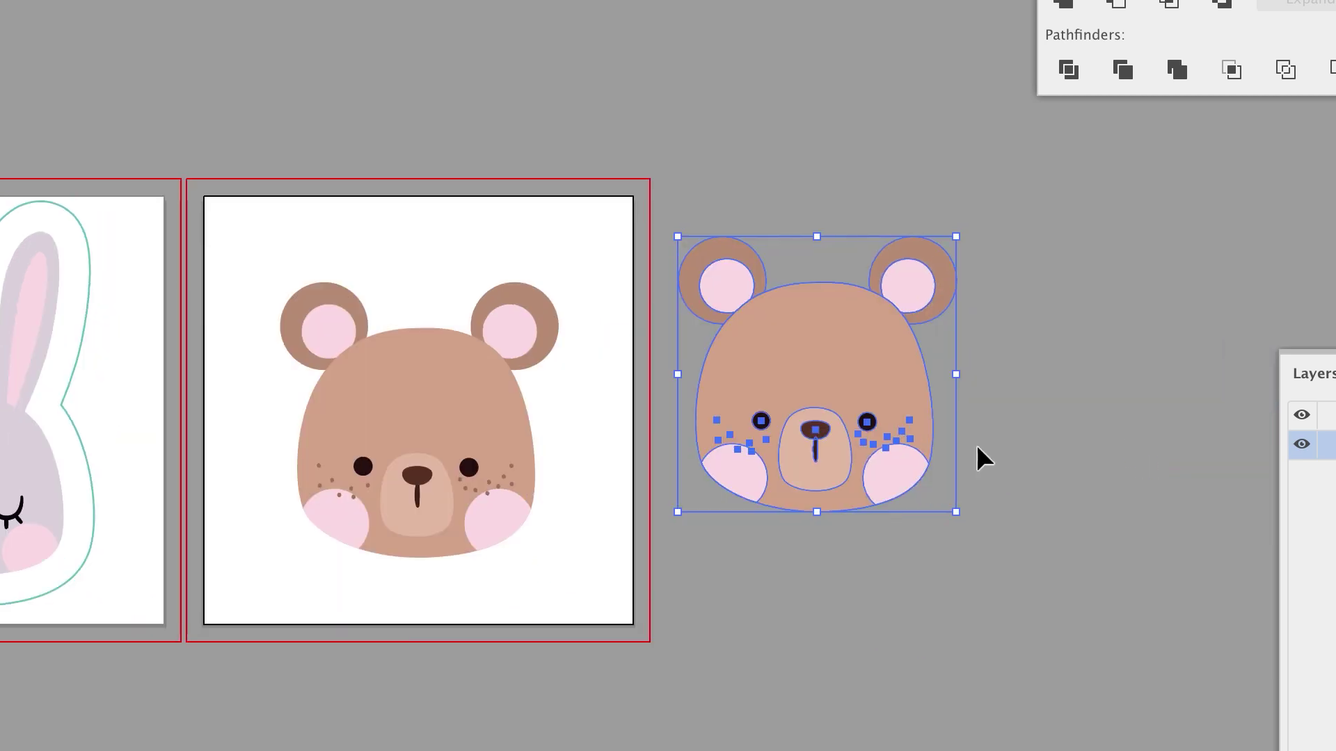
pyautogui.click(8, 2)
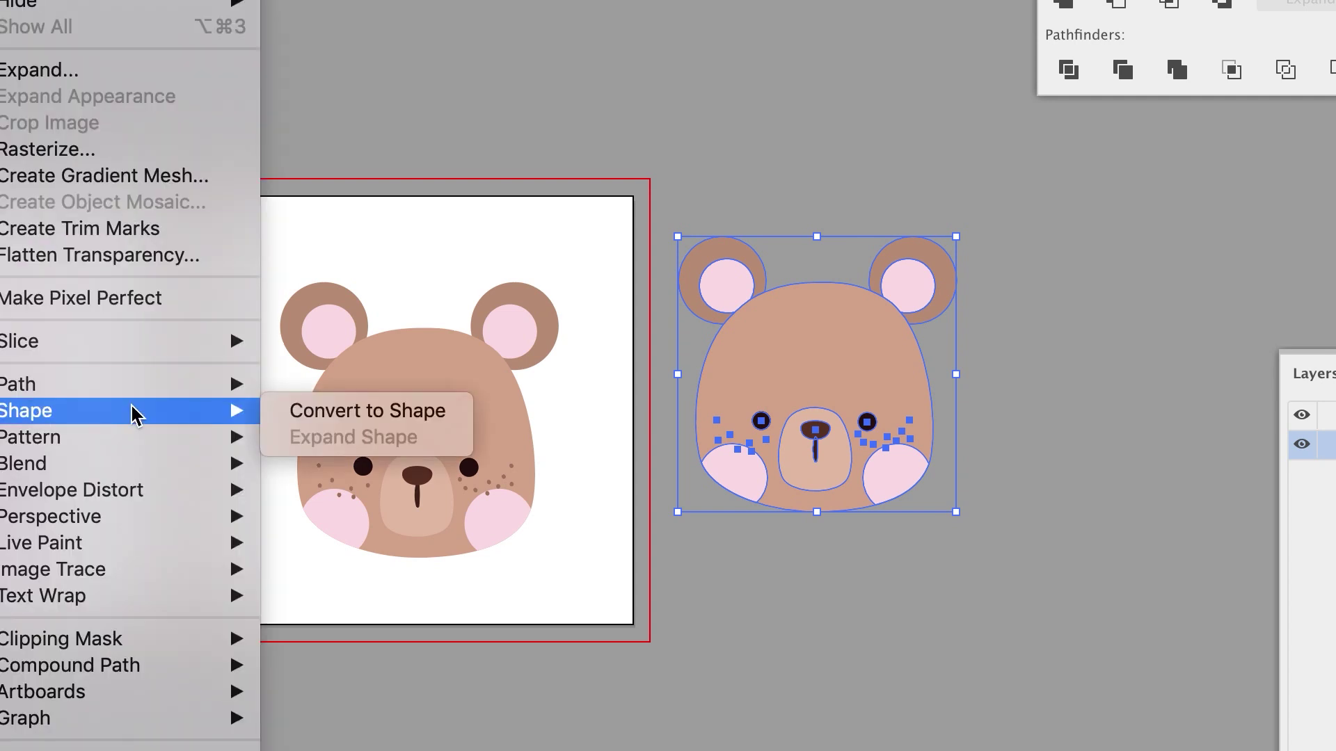
pyautogui.moveTo(131, 383)
pyautogui.click(414, 483)
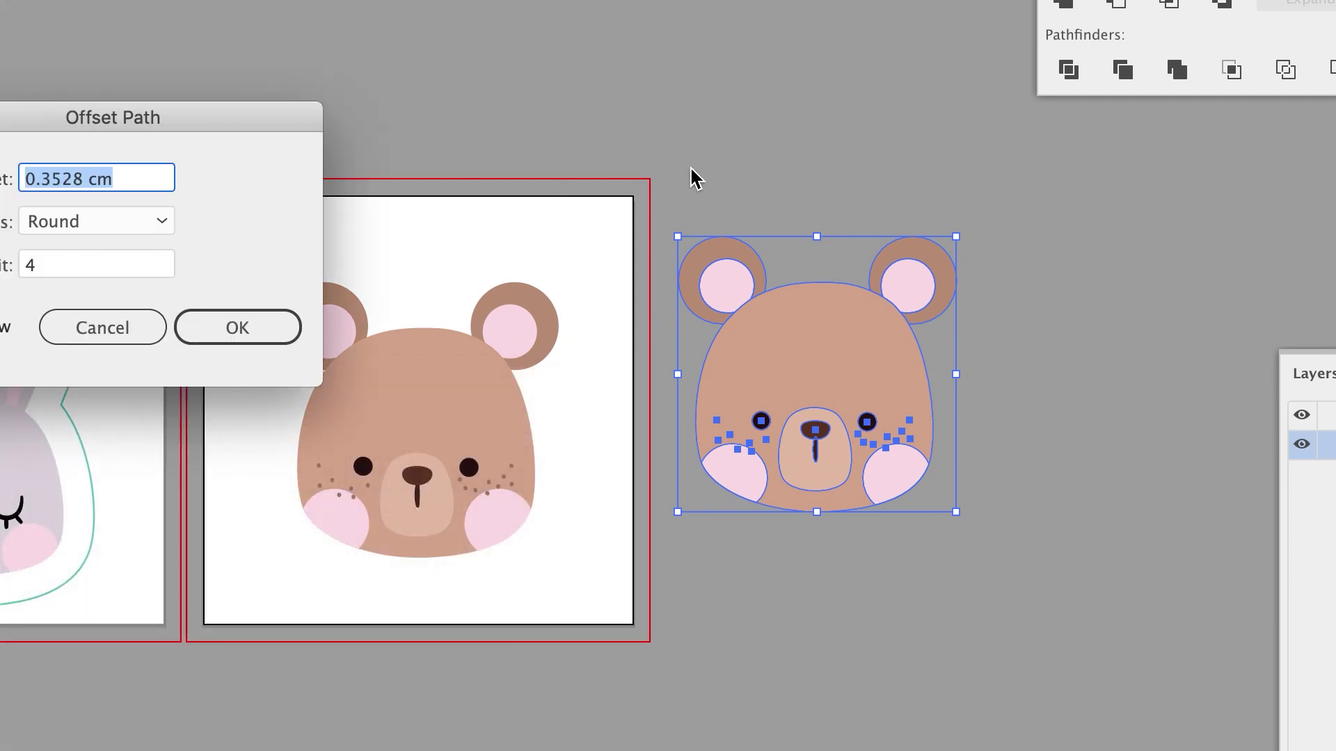
pyautogui.click(264, 337)
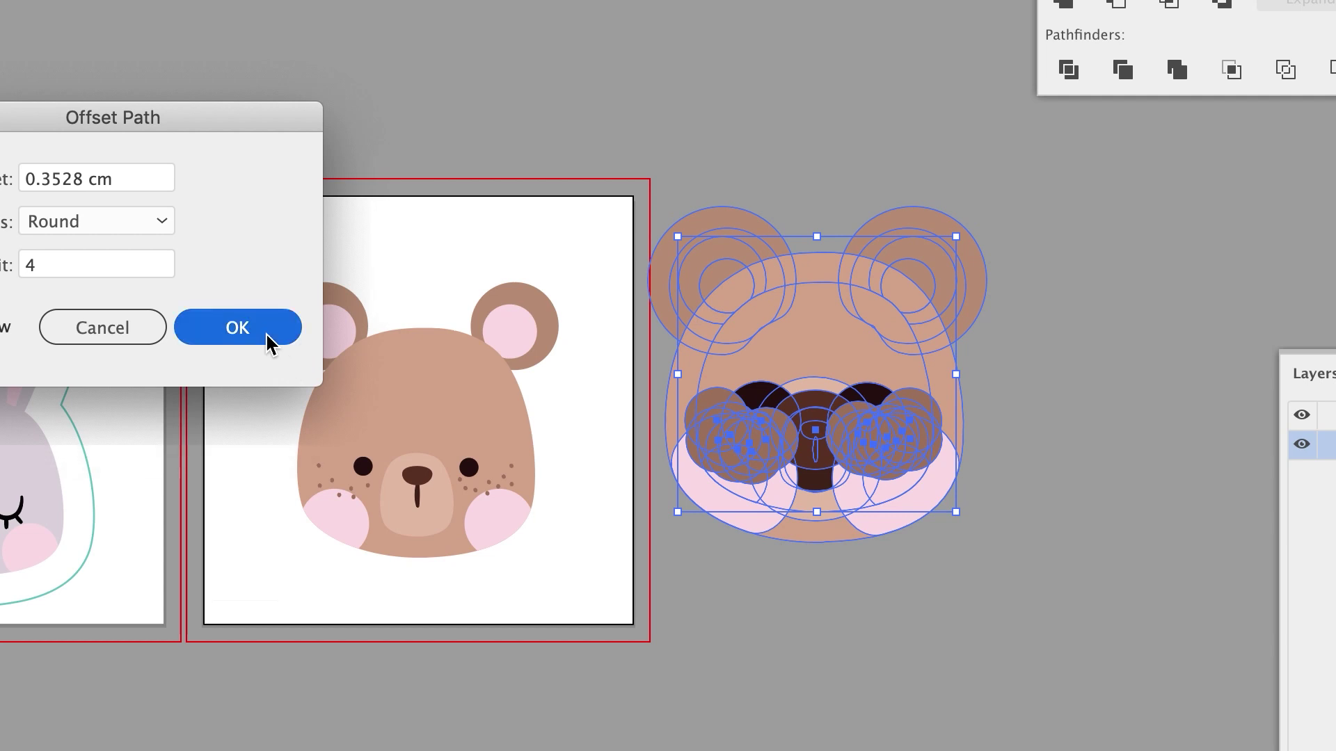
# Step: Unite all the offset bear pieces into one silhouette and fill it with the white sampled from the bunny's backing
pyautogui.moveTo(1062, 595); pyautogui.dragTo(661, 183)
pyautogui.click(1063, 5)
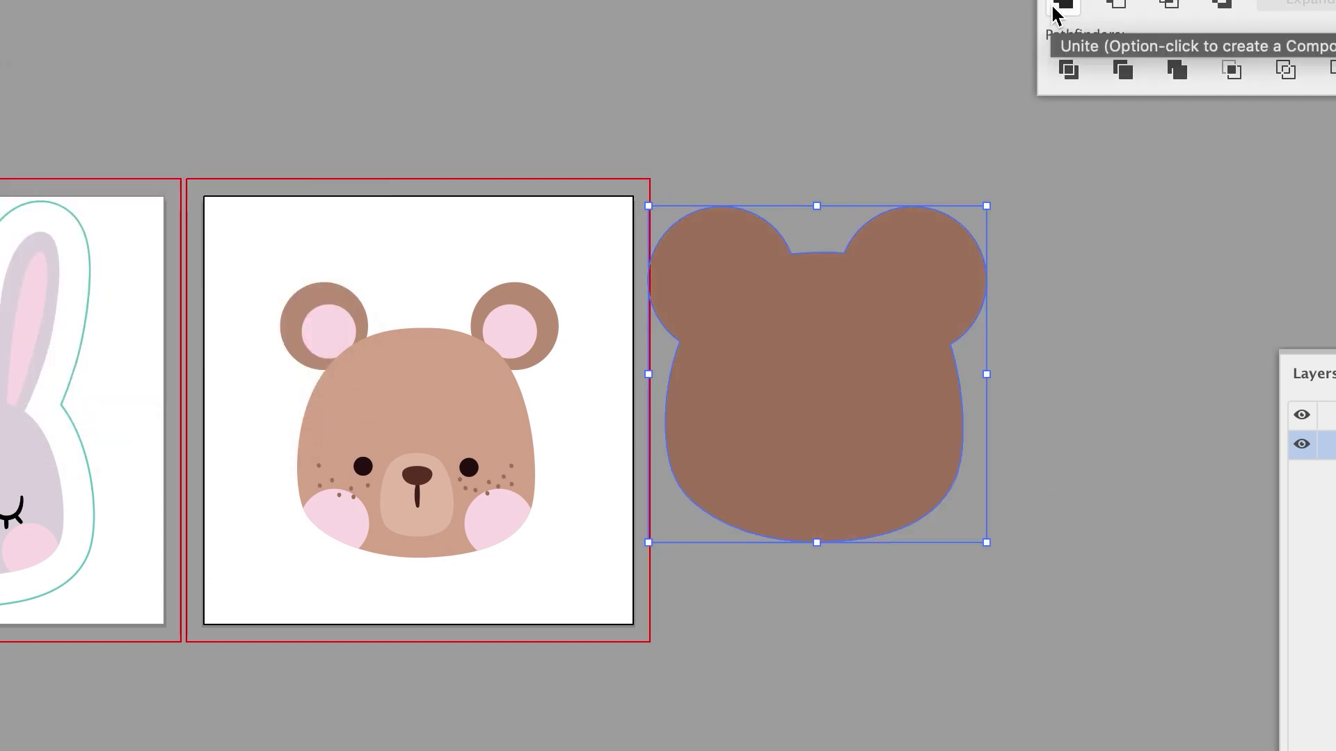
pyautogui.click(803, 429)
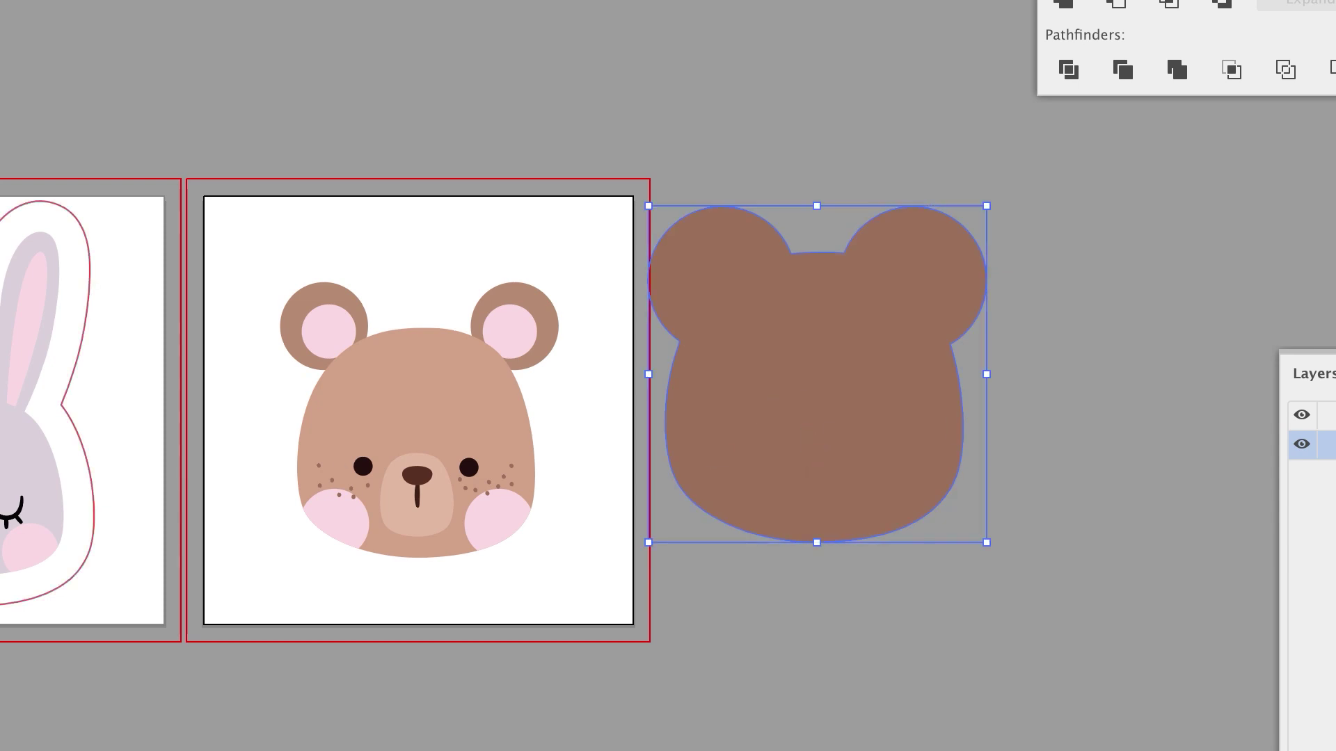
pyautogui.press('i')
pyautogui.click(77, 466)
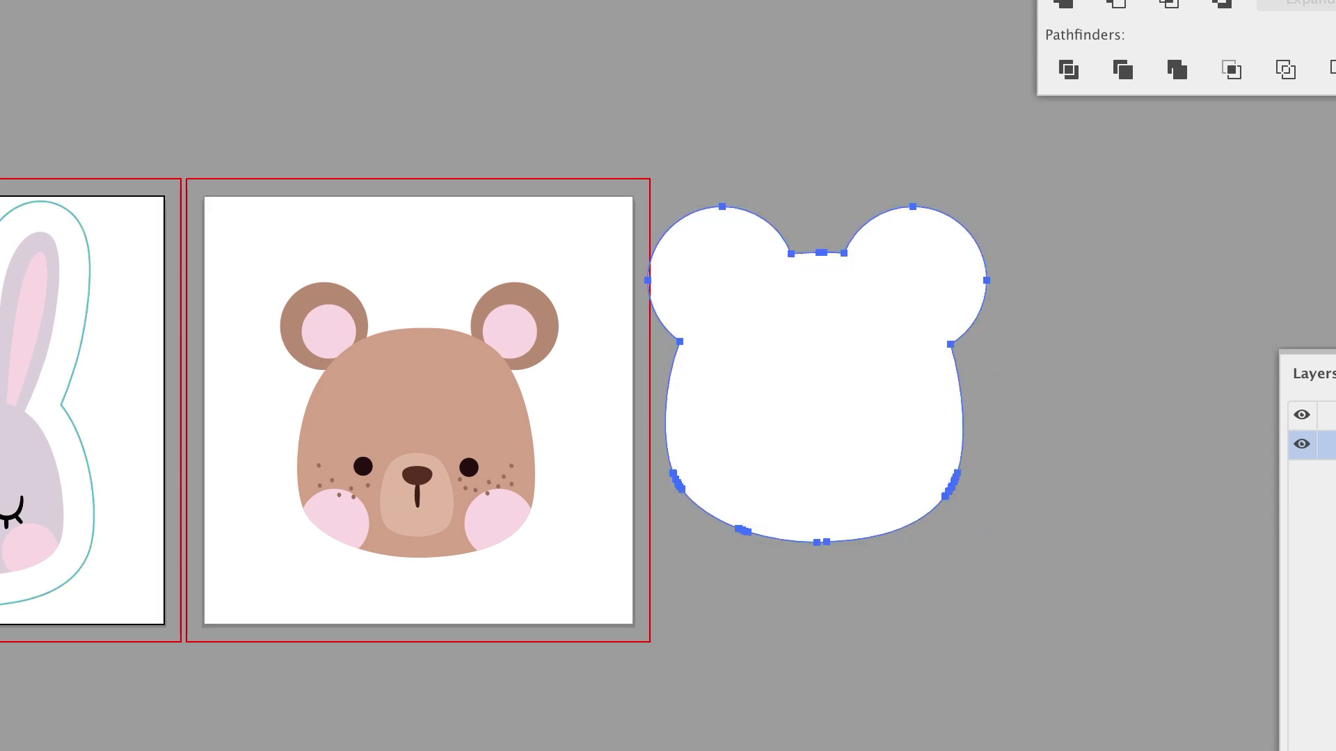
# Step: Place the white silhouette behind the bear and center both on the artboard
pyautogui.press('v')
pyautogui.moveTo(740, 349); pyautogui.dragTo(341, 416)
pyautogui.rightClick(342, 417)
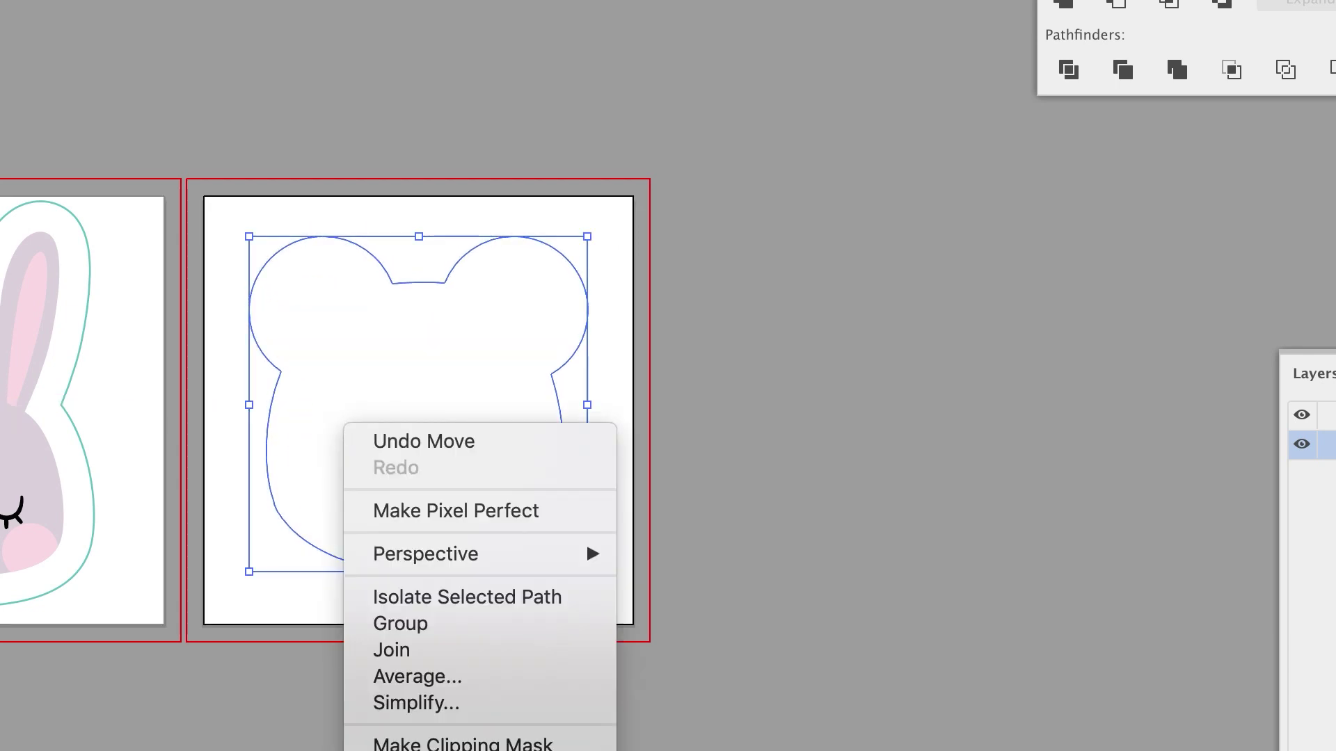
pyautogui.click(749, 748)
pyautogui.moveTo(749, 672); pyautogui.dragTo(487, 515)
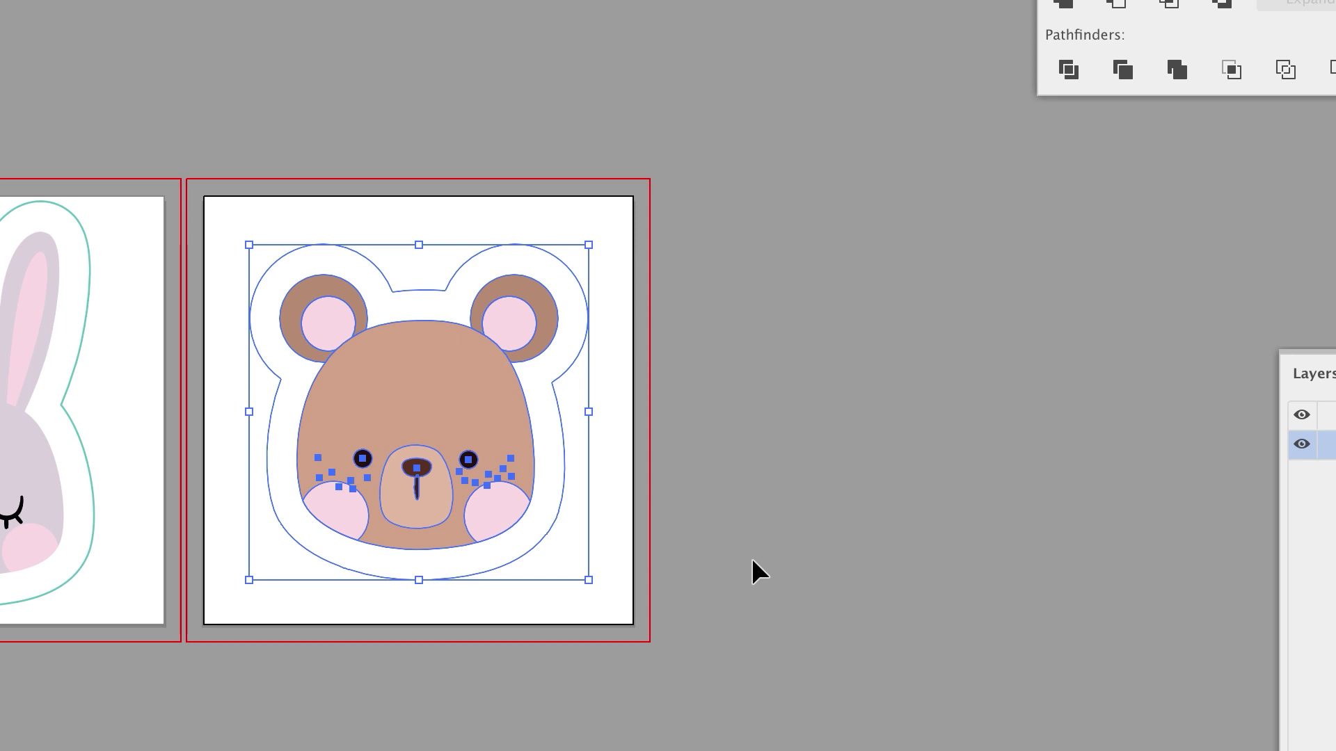
# Step: Copy the bear's white backing silhouette and paste it in place on the upper cut line layer
pyautogui.click(710, 529)
pyautogui.click(559, 409)
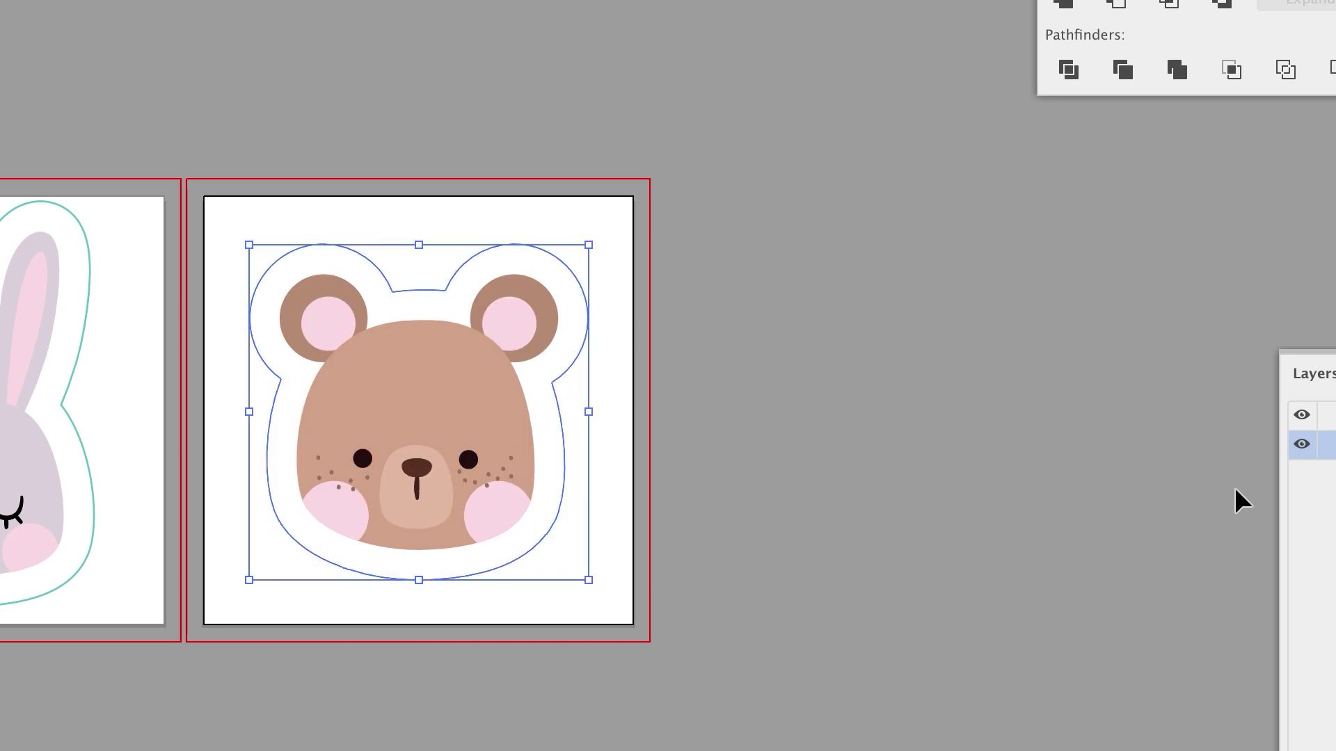
pyautogui.hotkey('ctrl', 'a')
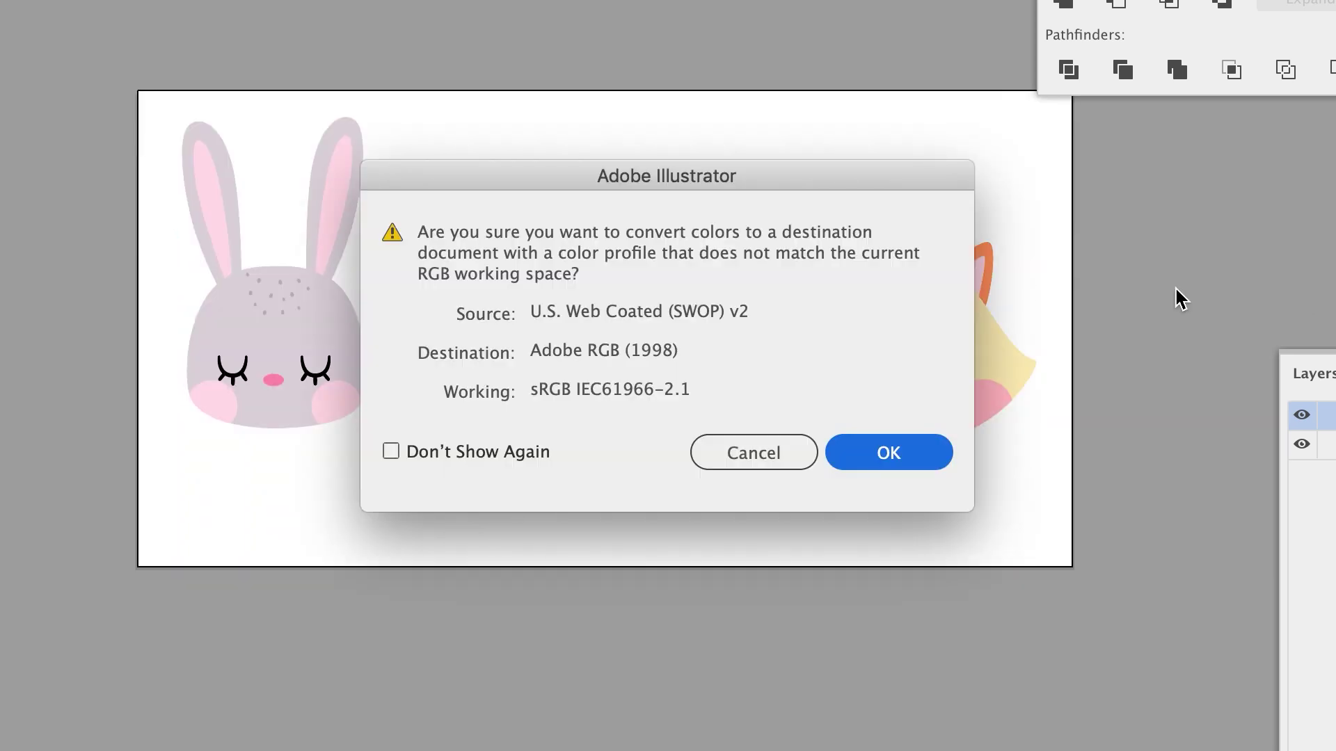
pyautogui.click(793, 453)
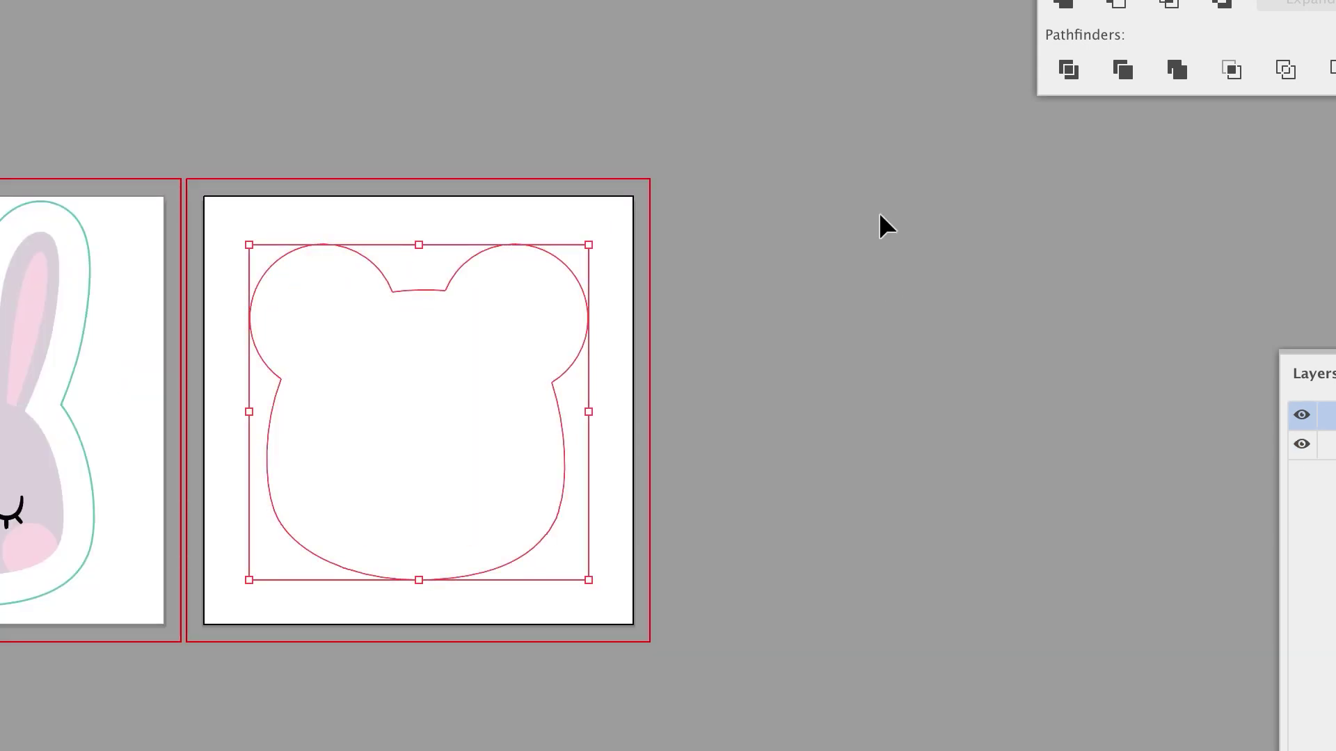
# Step: Apply the bunny cut line's unfilled turquoise stroke to the bear's copied silhouette and toggle the cut line layer to check it
pyautogui.press('a')
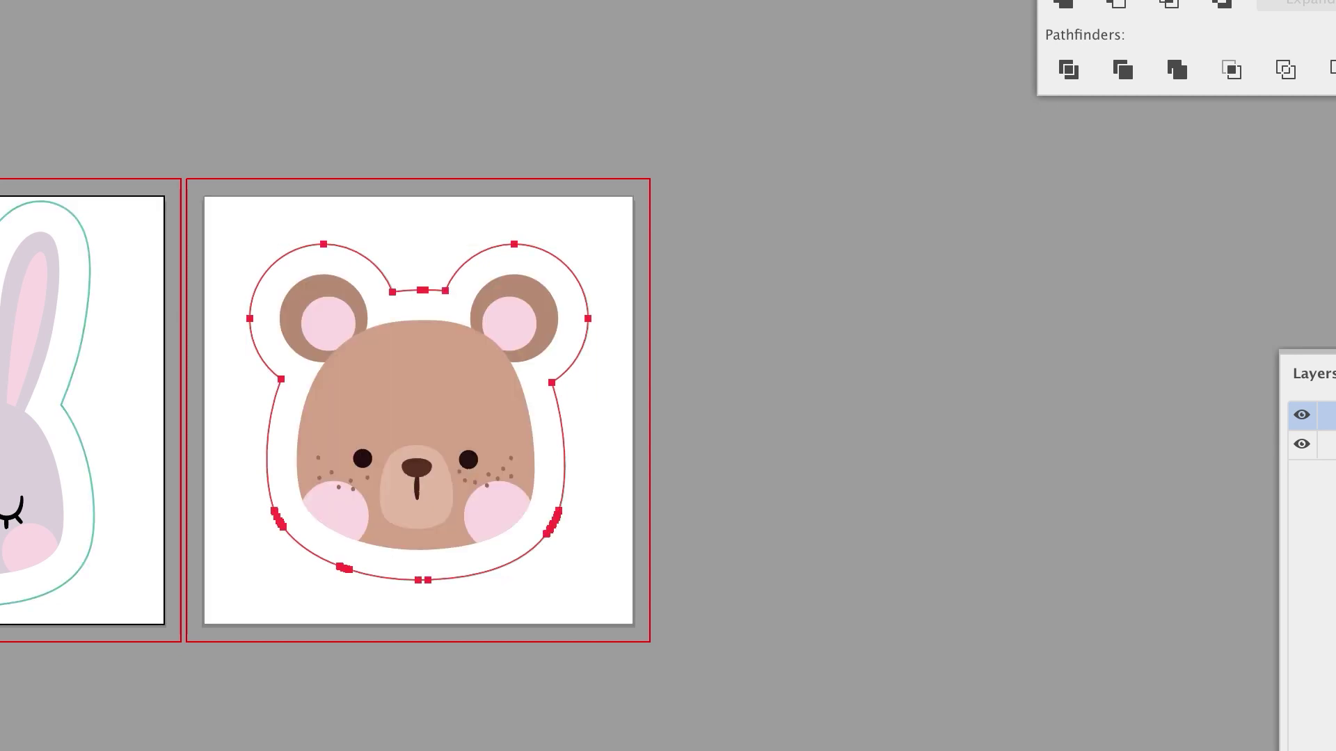
pyautogui.press('v')
pyautogui.click(1305, 416)
pyautogui.click(1305, 416)
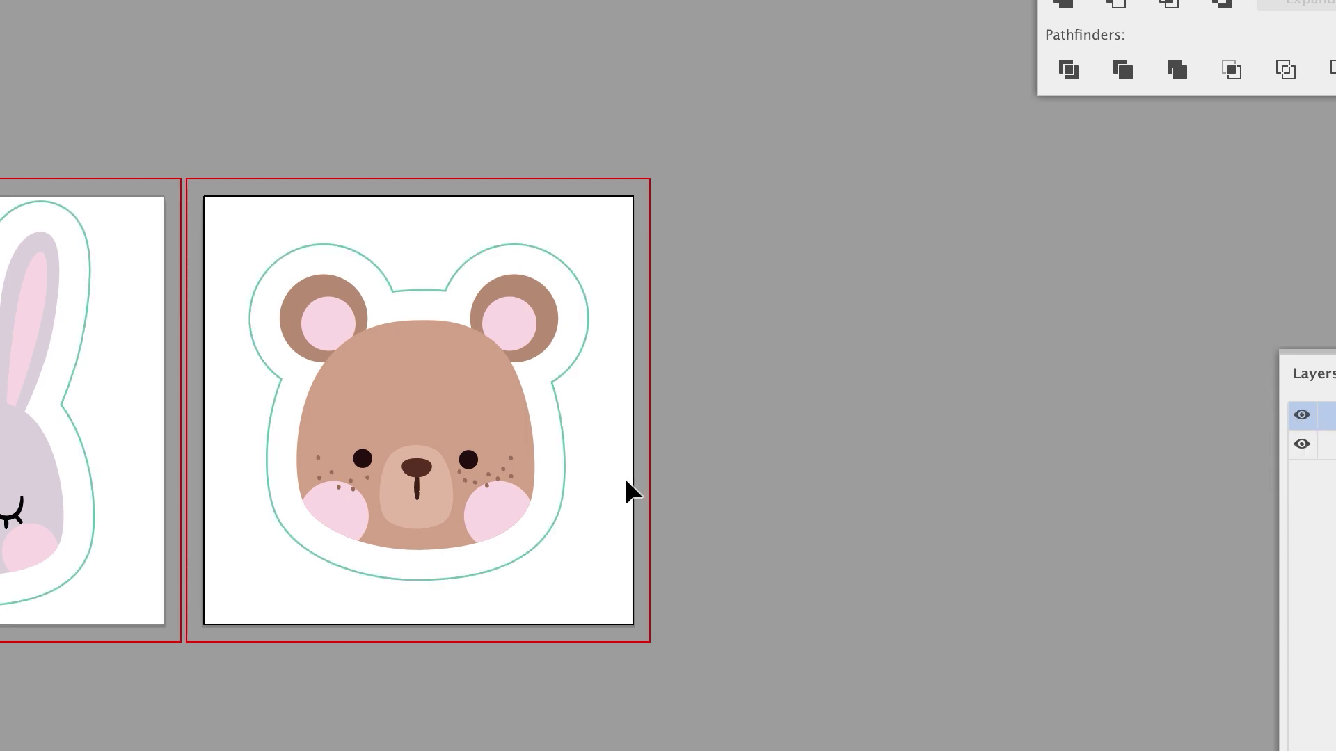
# Step: Hide the Pathfinder options and start saving the sticker document to the Desktop in Adobe PDF format
pyautogui.hscroll(-2, 625, 478)
pyautogui.scroll(-1, 625, 478)
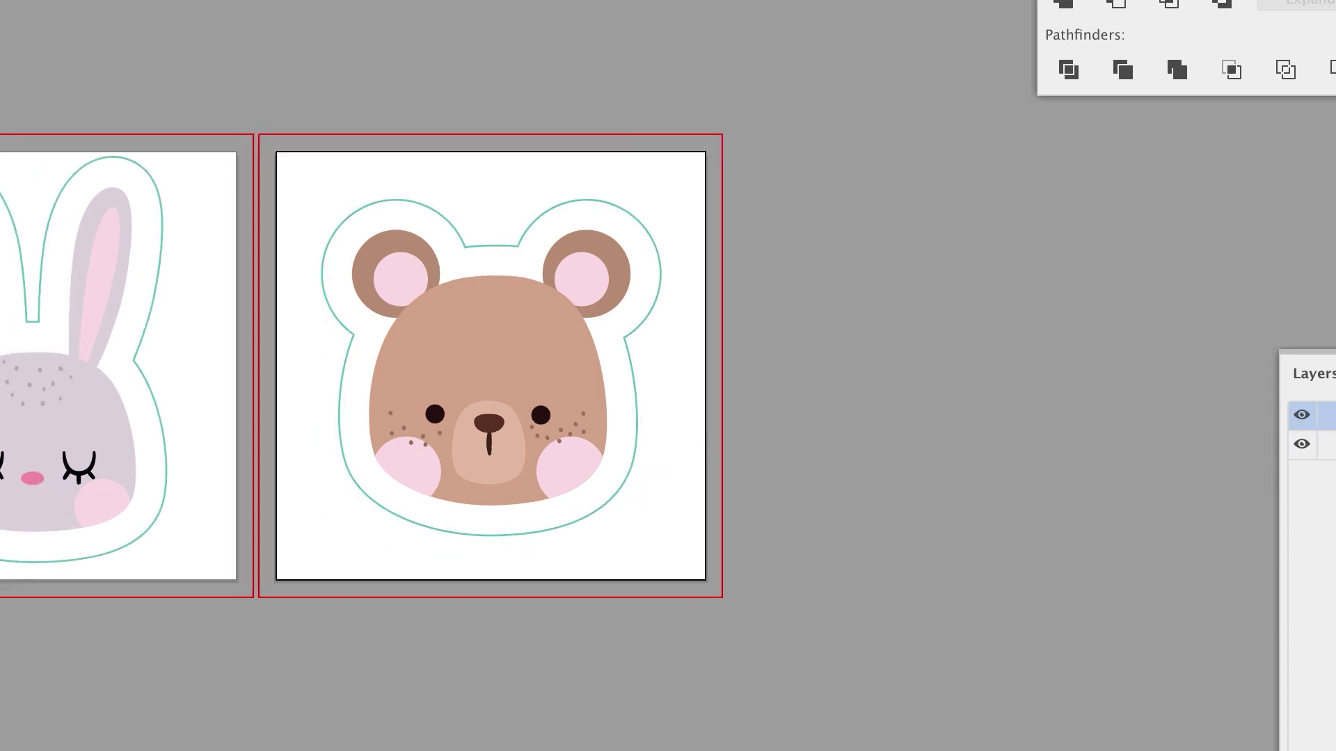
pyautogui.press('shift+super+F9')
pyautogui.click(3, 1)
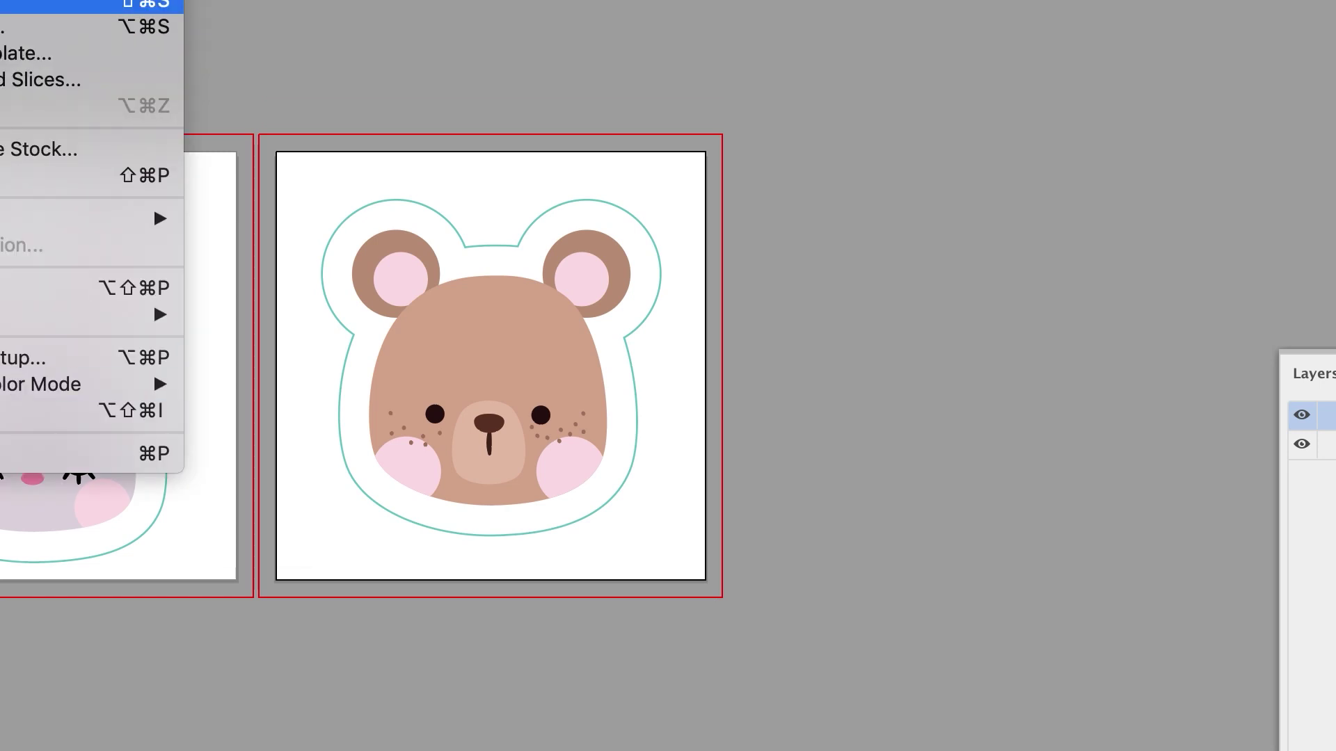
pyautogui.click(4, 26)
pyautogui.write('m')
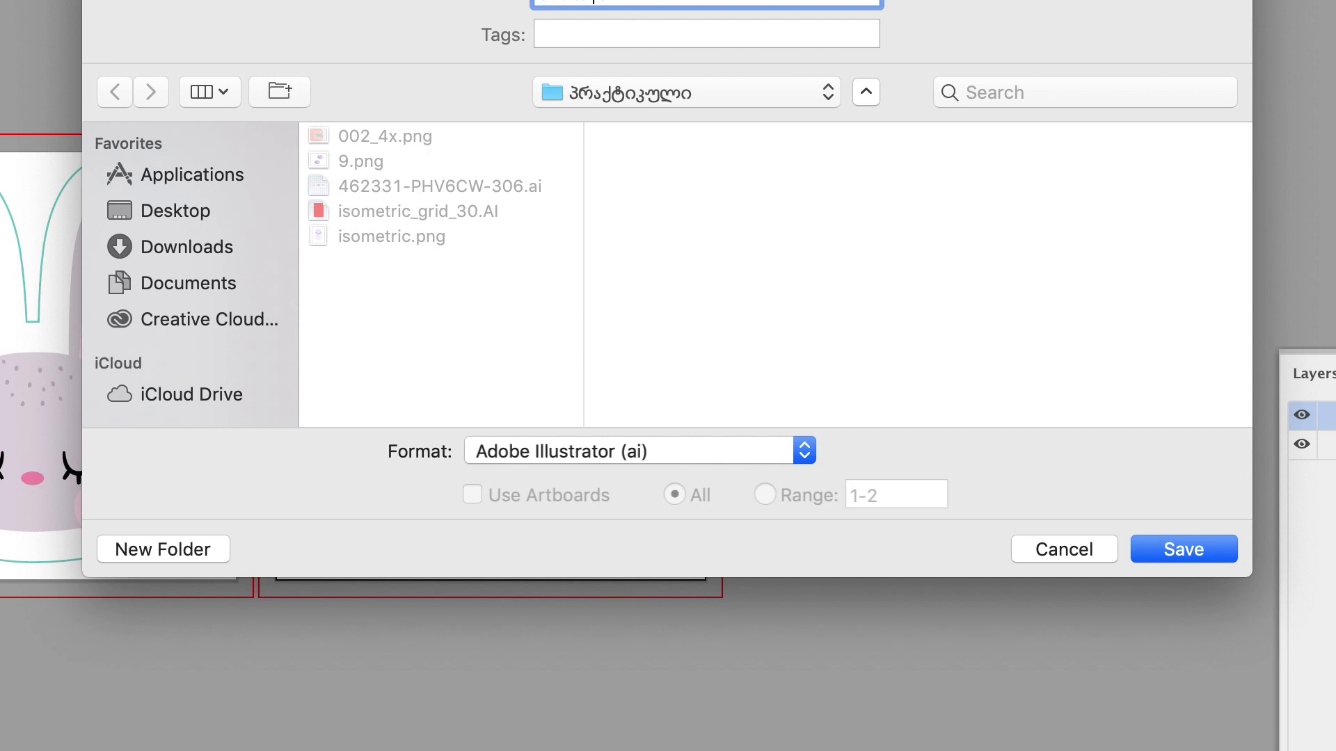
pyautogui.click(190, 208)
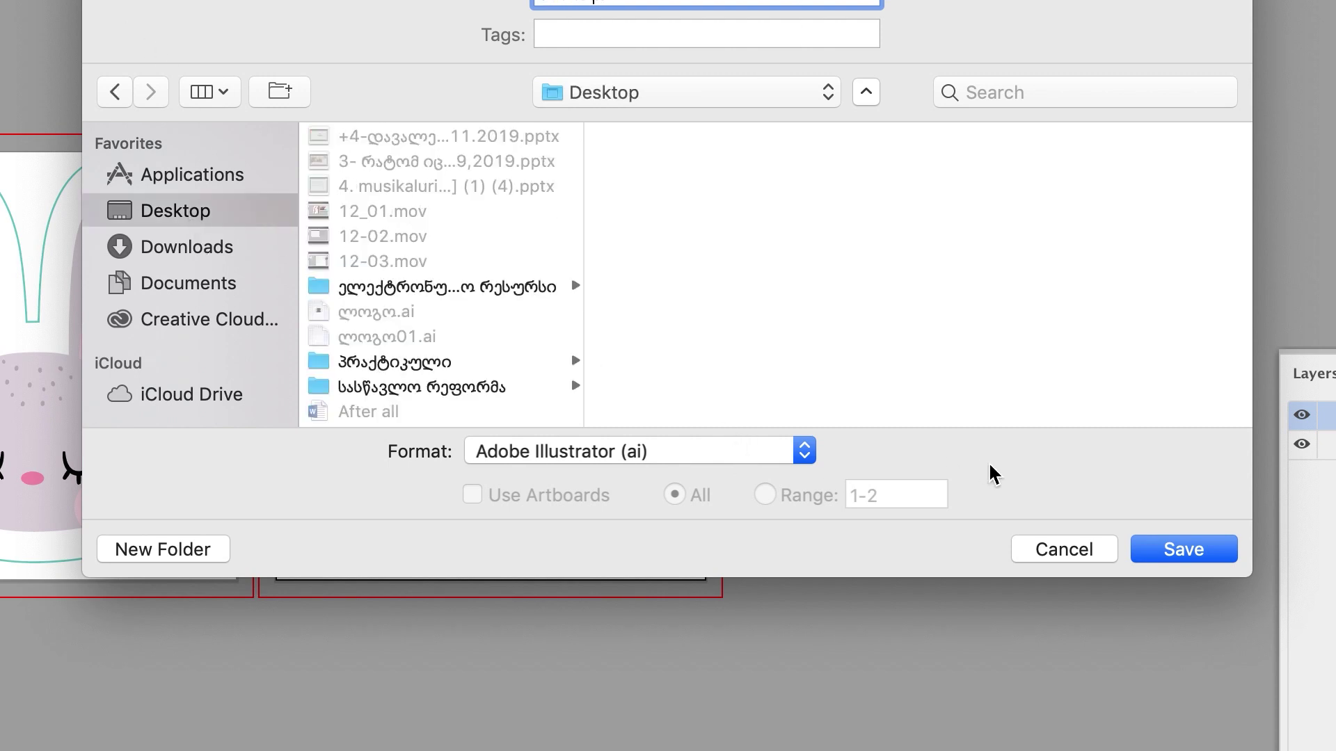
pyautogui.click(723, 451)
pyautogui.click(690, 526)
pyautogui.click(1194, 549)
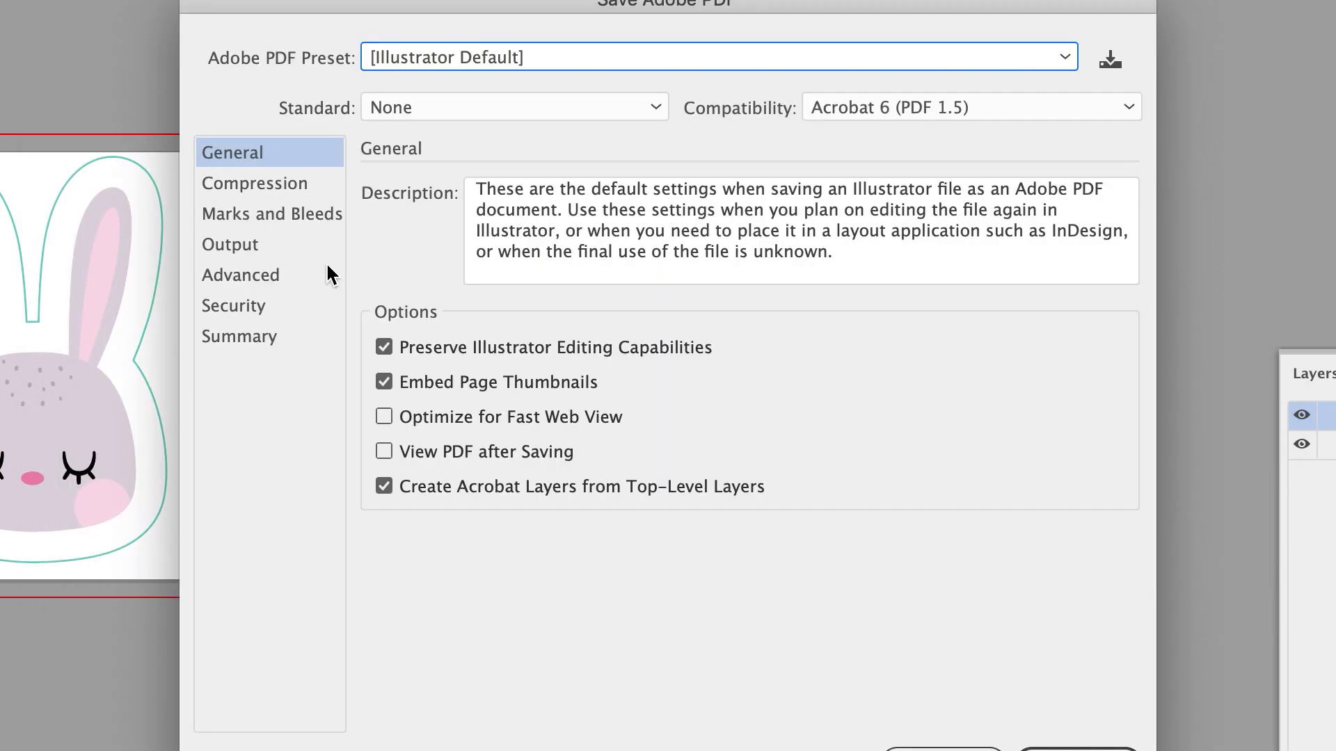
# Step: Save the PDF with the High Quality Print preset and the document bleed settings enabled
pyautogui.click(462, 66)
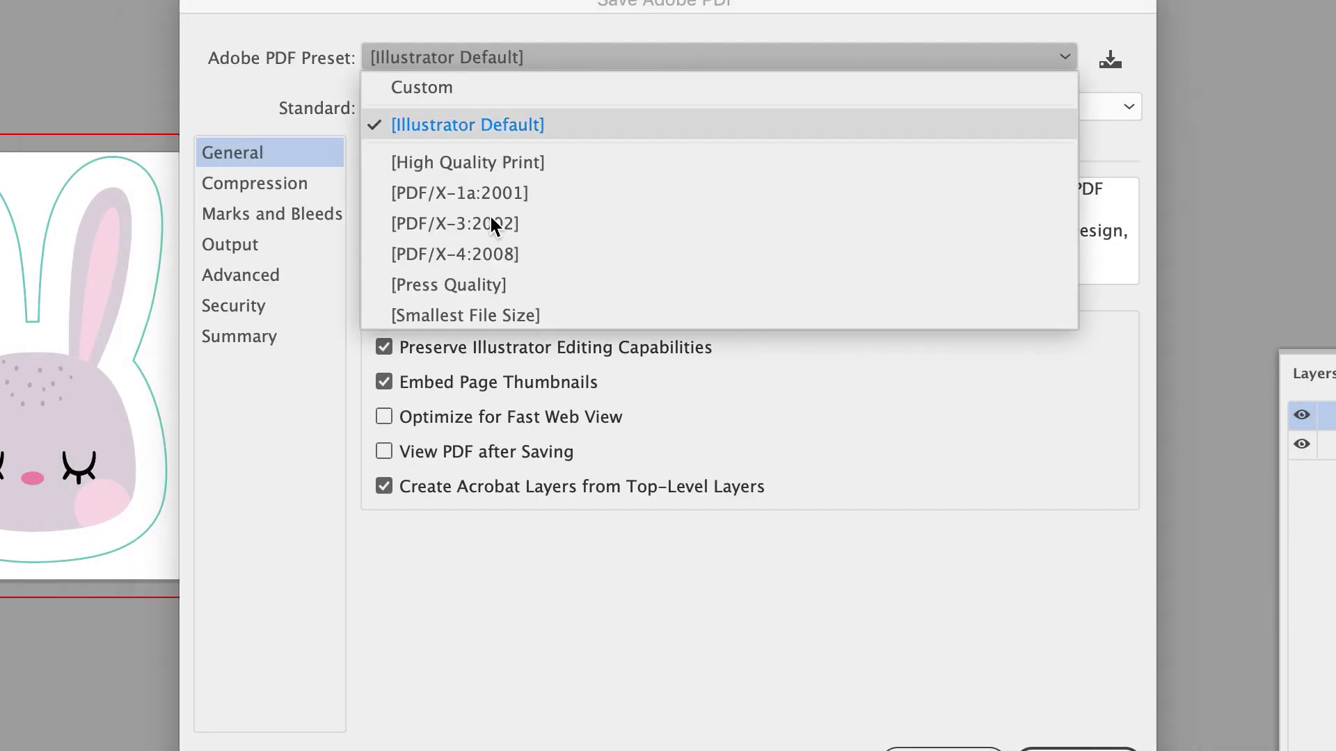
pyautogui.click(499, 161)
pyautogui.click(318, 215)
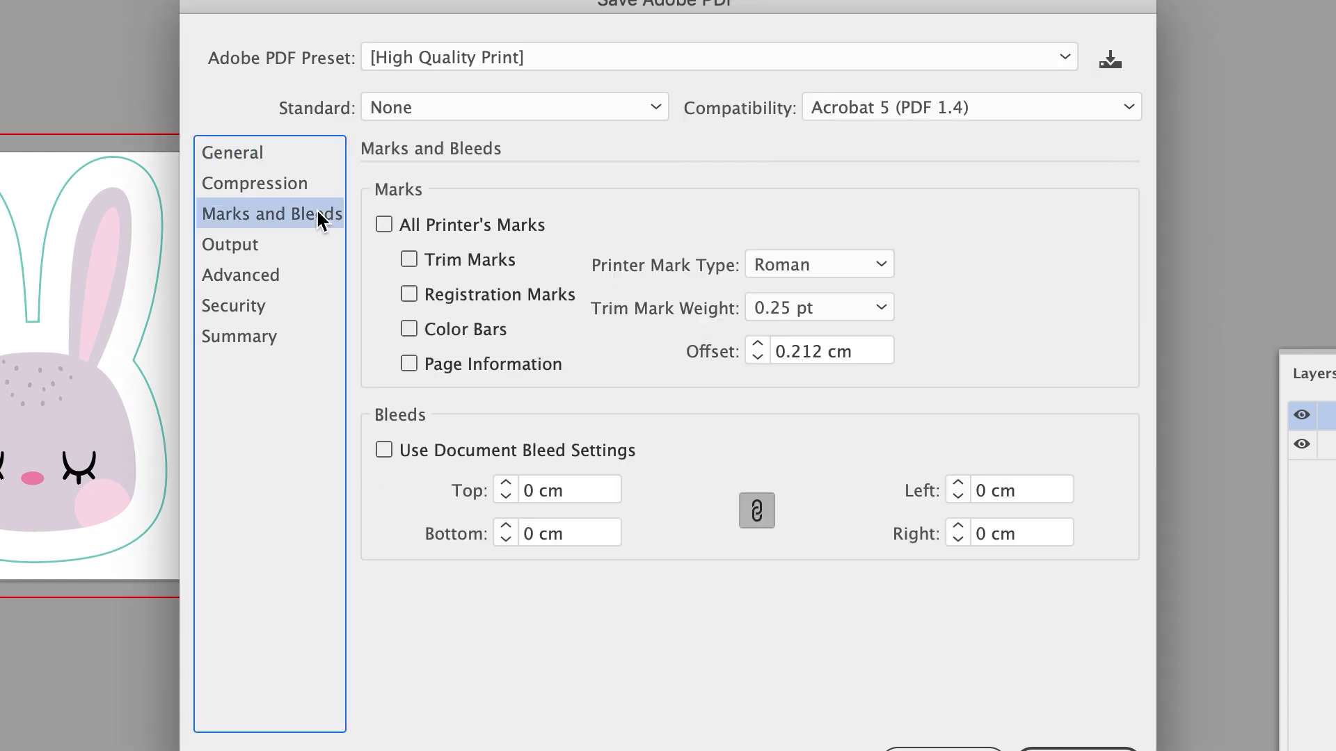
pyautogui.click(385, 452)
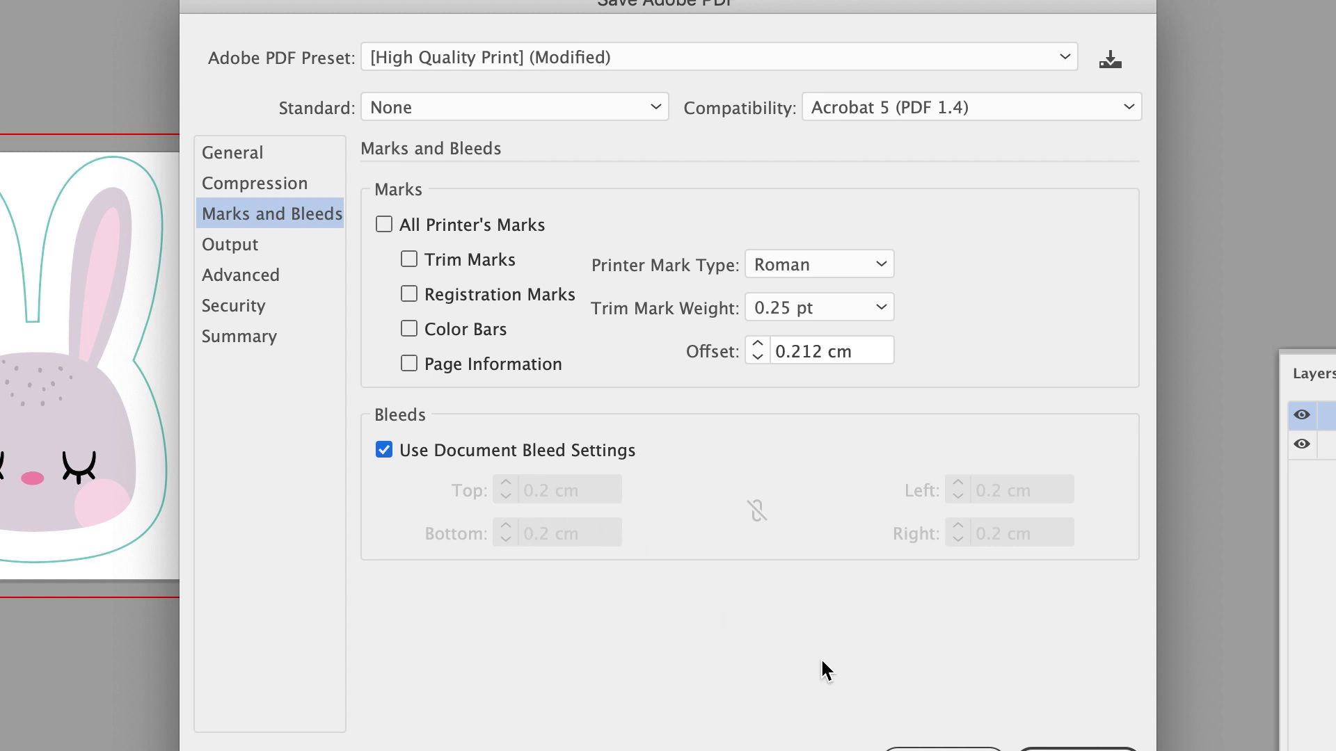
pyautogui.click(1078, 749)
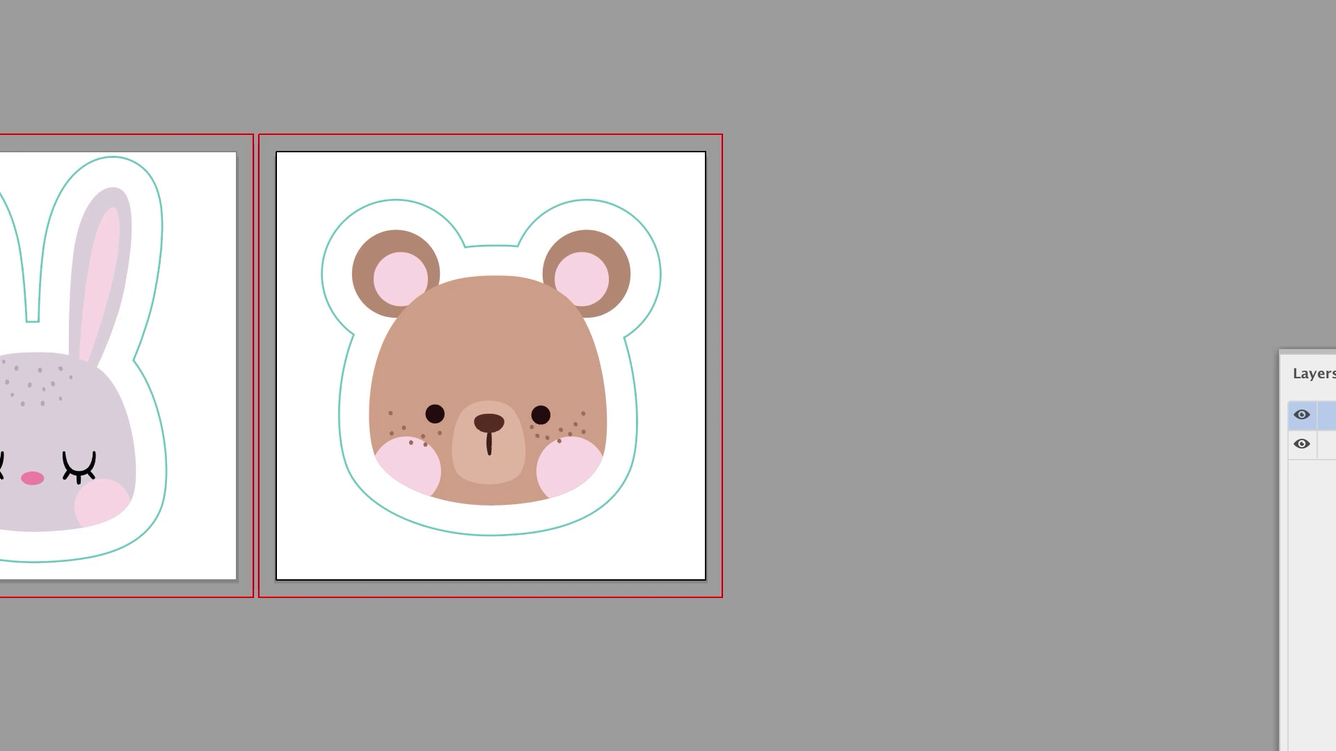
# Step: Hide the interface panels and view the bunny and bear sticker artboards side by side
pyautogui.press('Tab')
pyautogui.scroll(-2, 1107, 515)
pyautogui.hscroll(-3, 1107, 515)
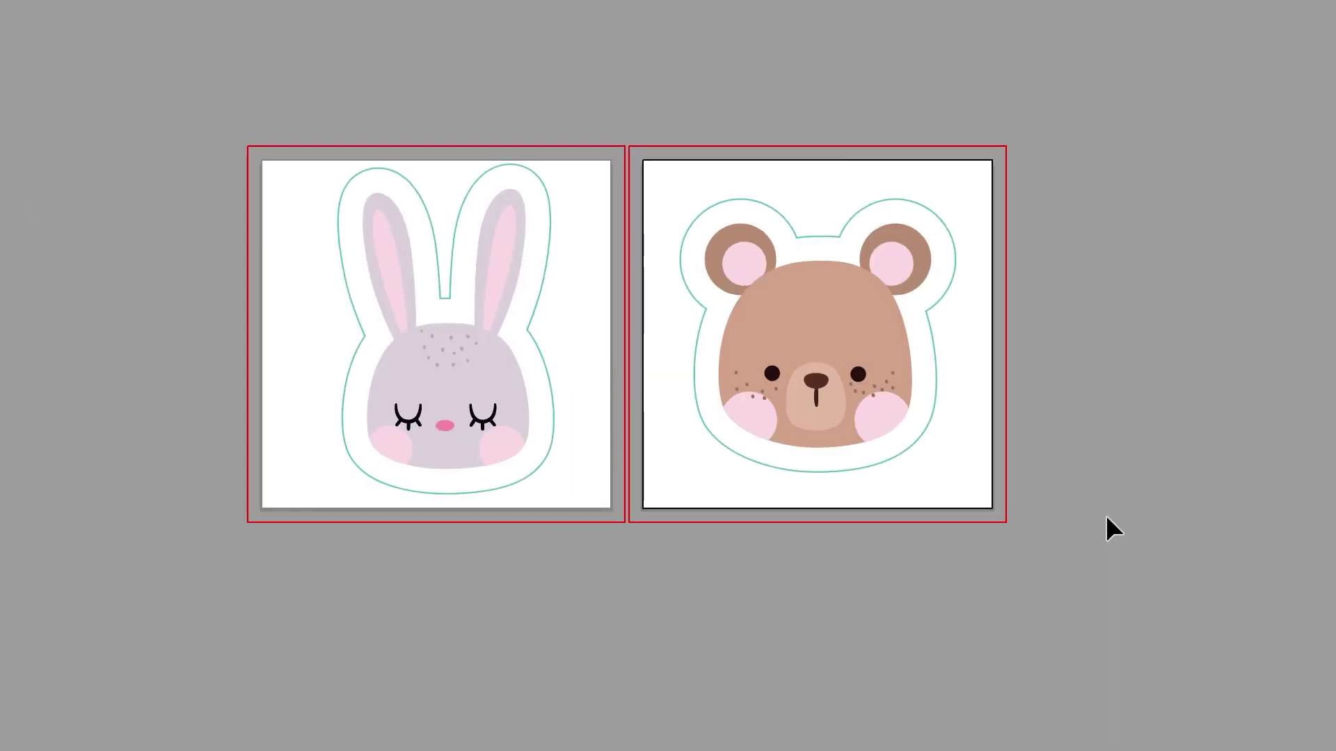